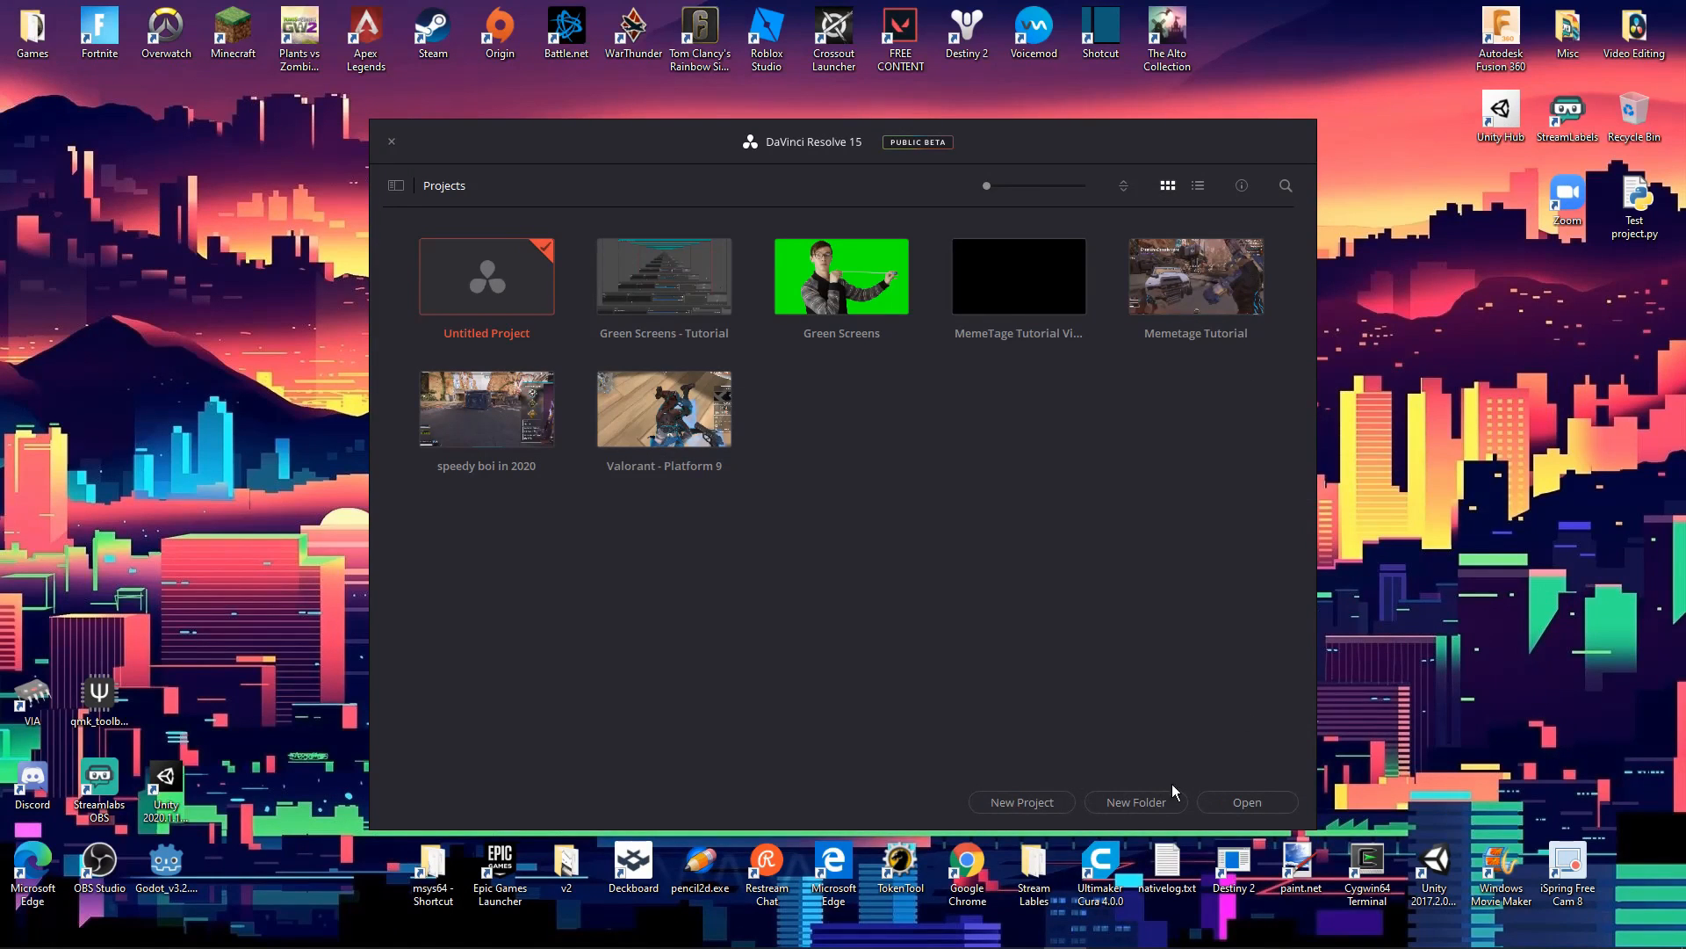
click(1023, 802)
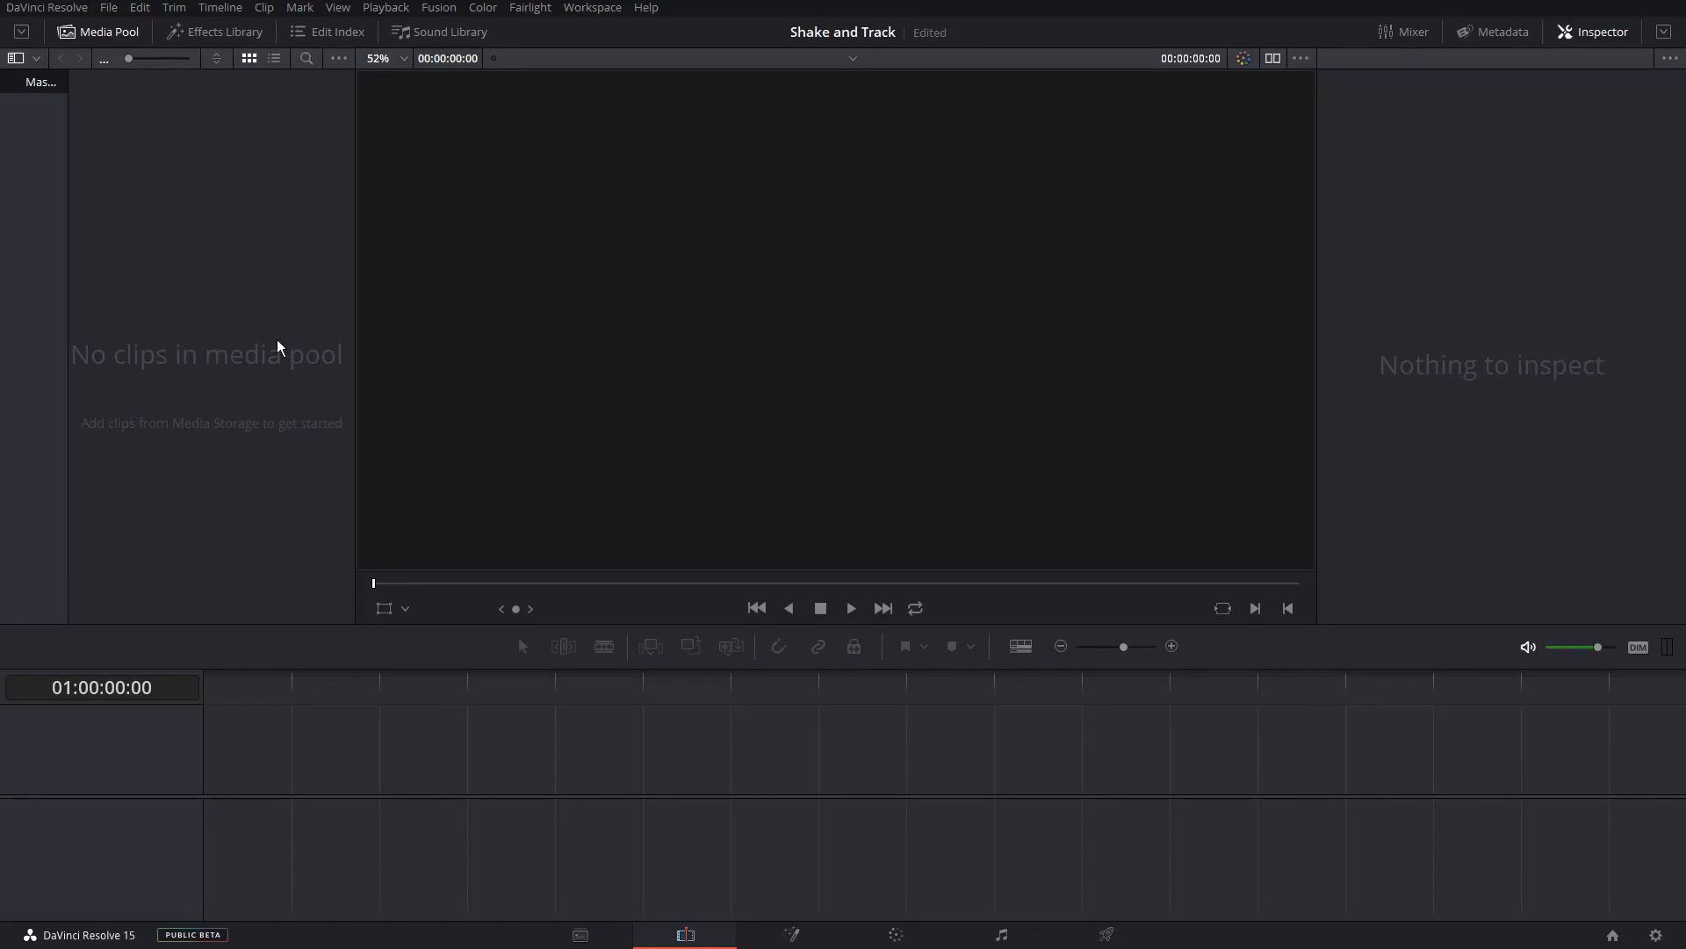
drag(123, 98, 213, 757)
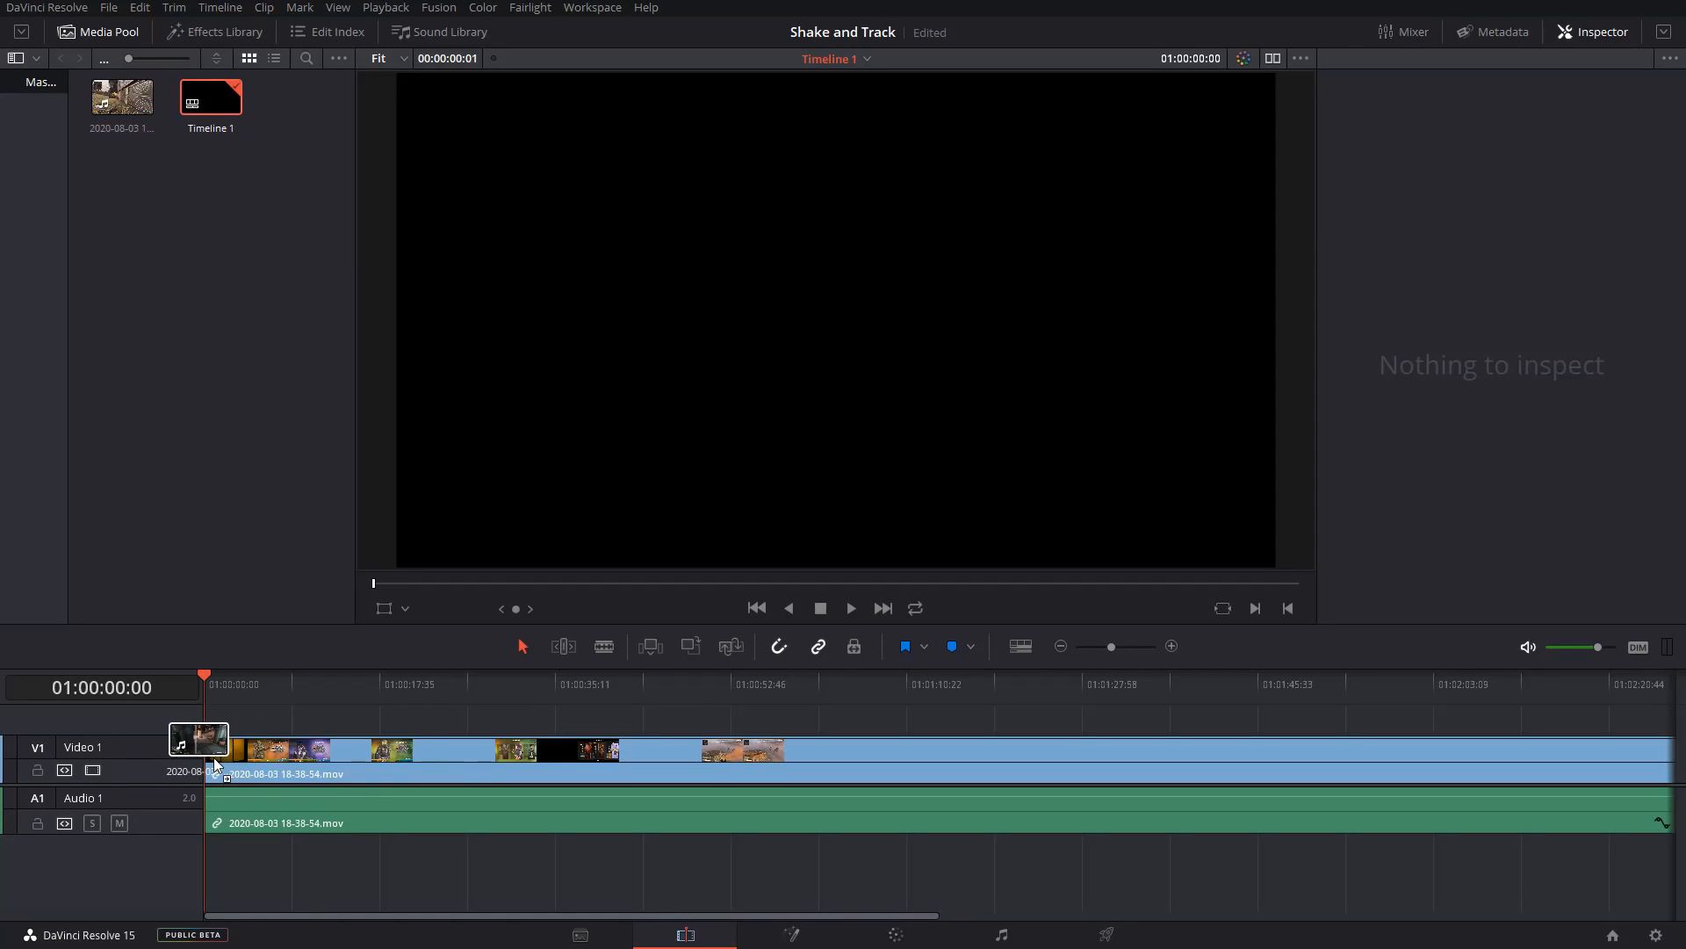
click(213, 757)
drag(1111, 647, 1125, 652)
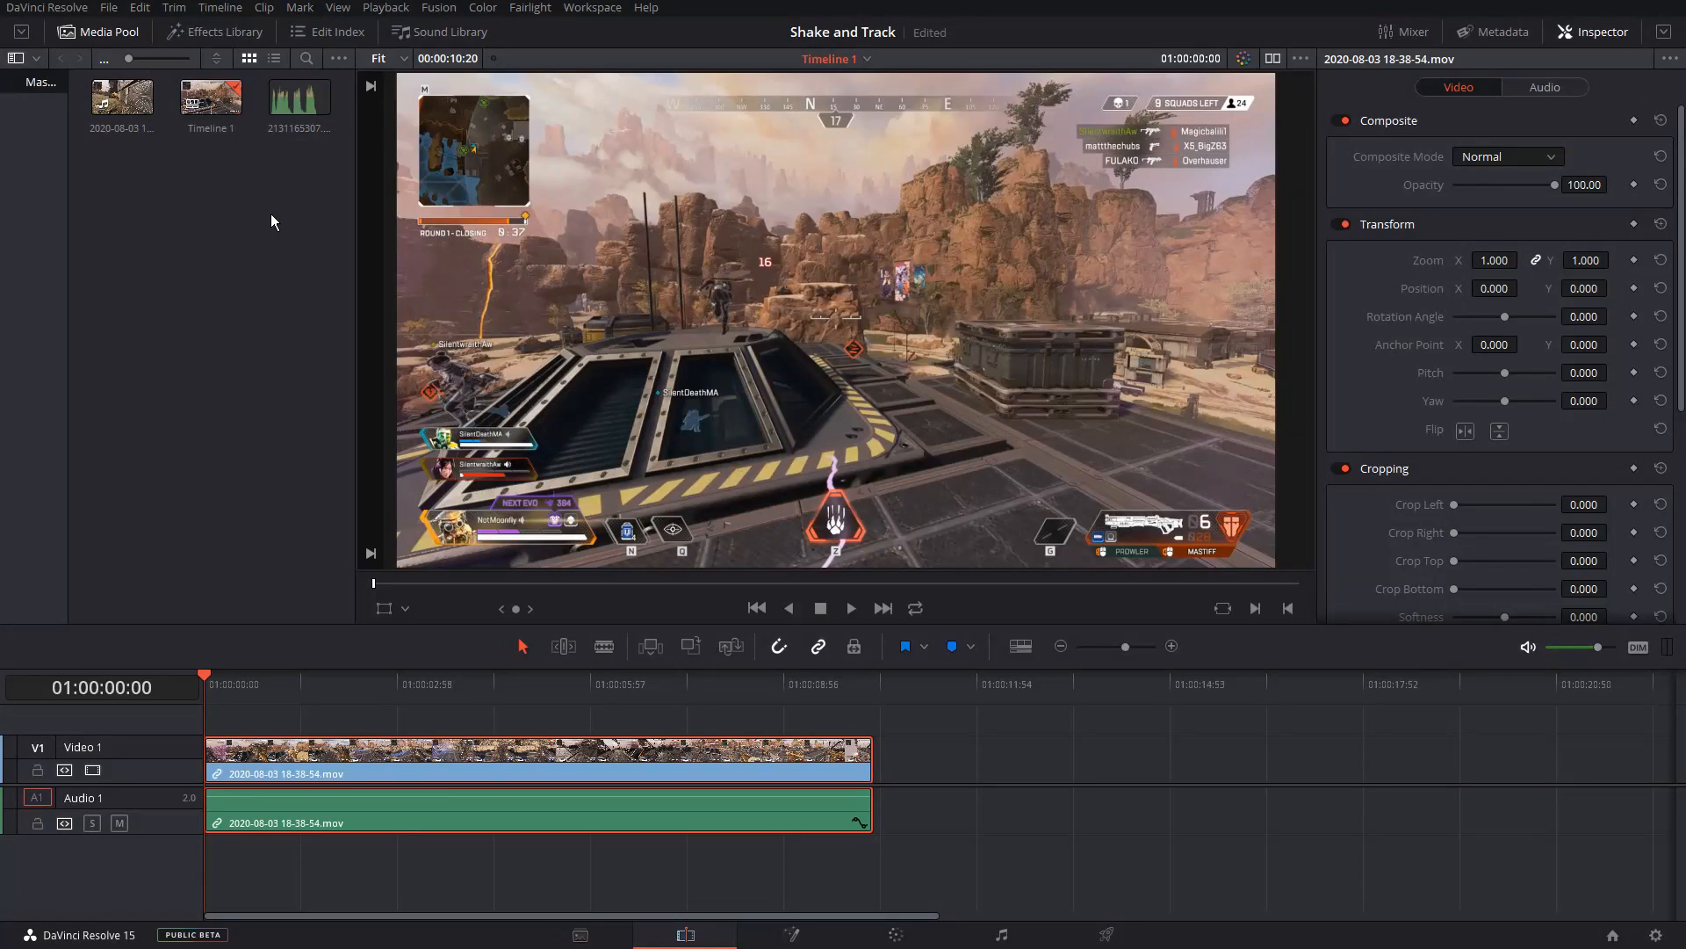
click(294, 103)
drag(294, 98, 876, 775)
Step: Split the gameplay clip with the blade tool at 01:00:01:18 and 01:00:04:19
drag(206, 684, 288, 691)
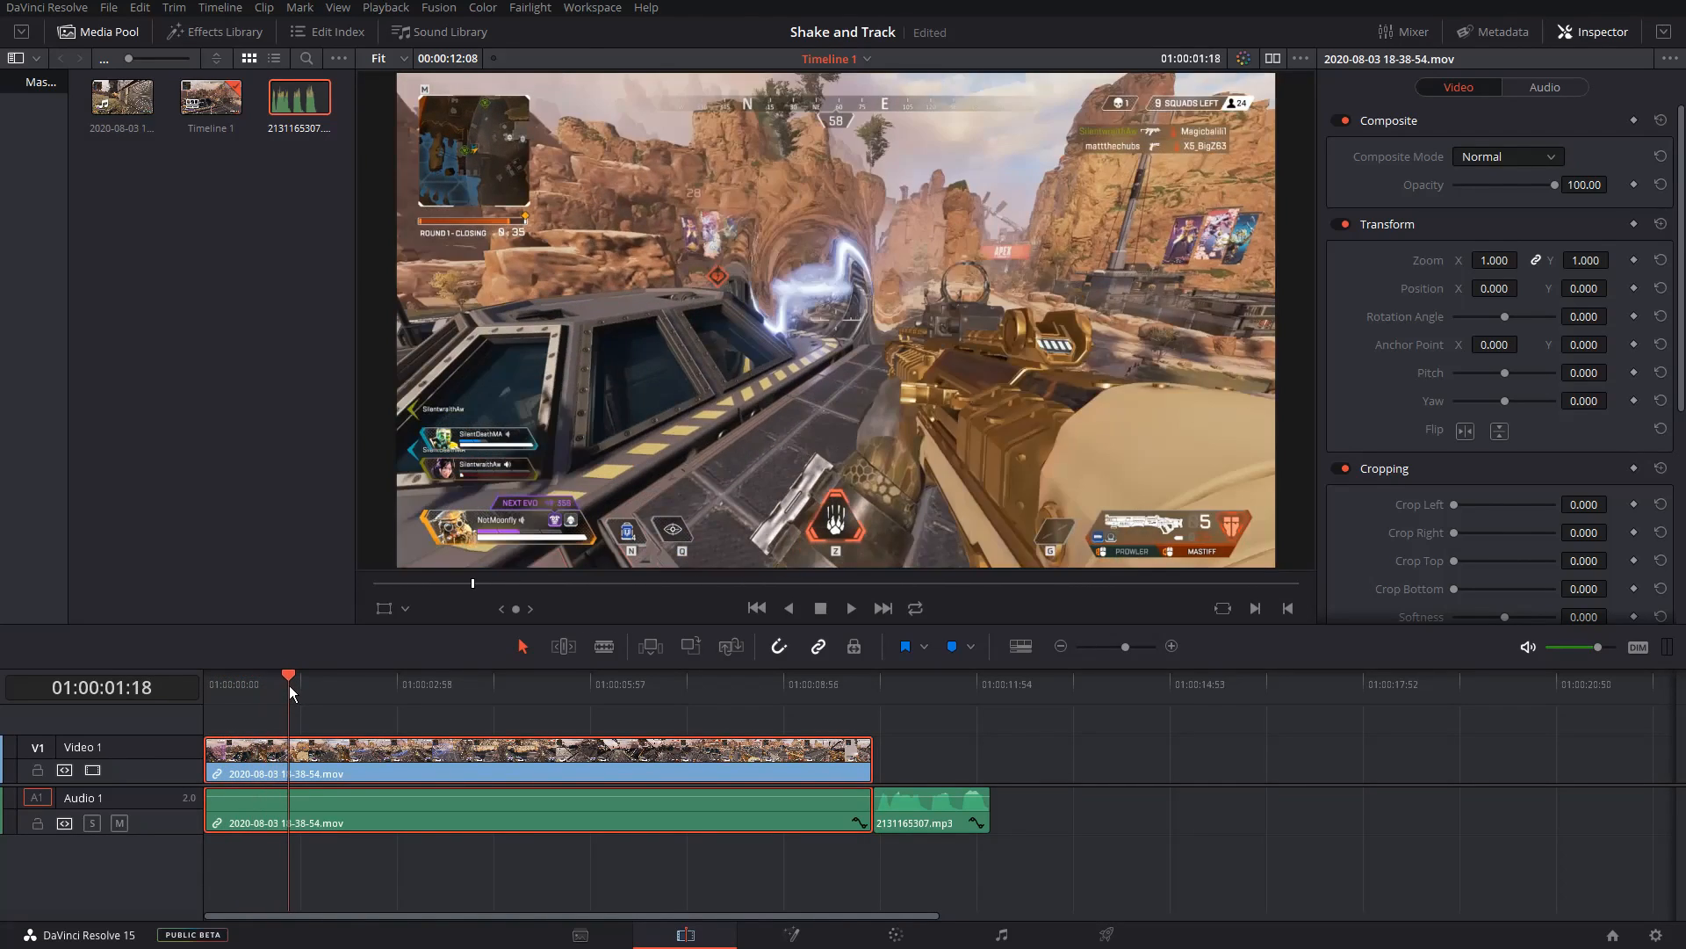
click(604, 646)
click(289, 755)
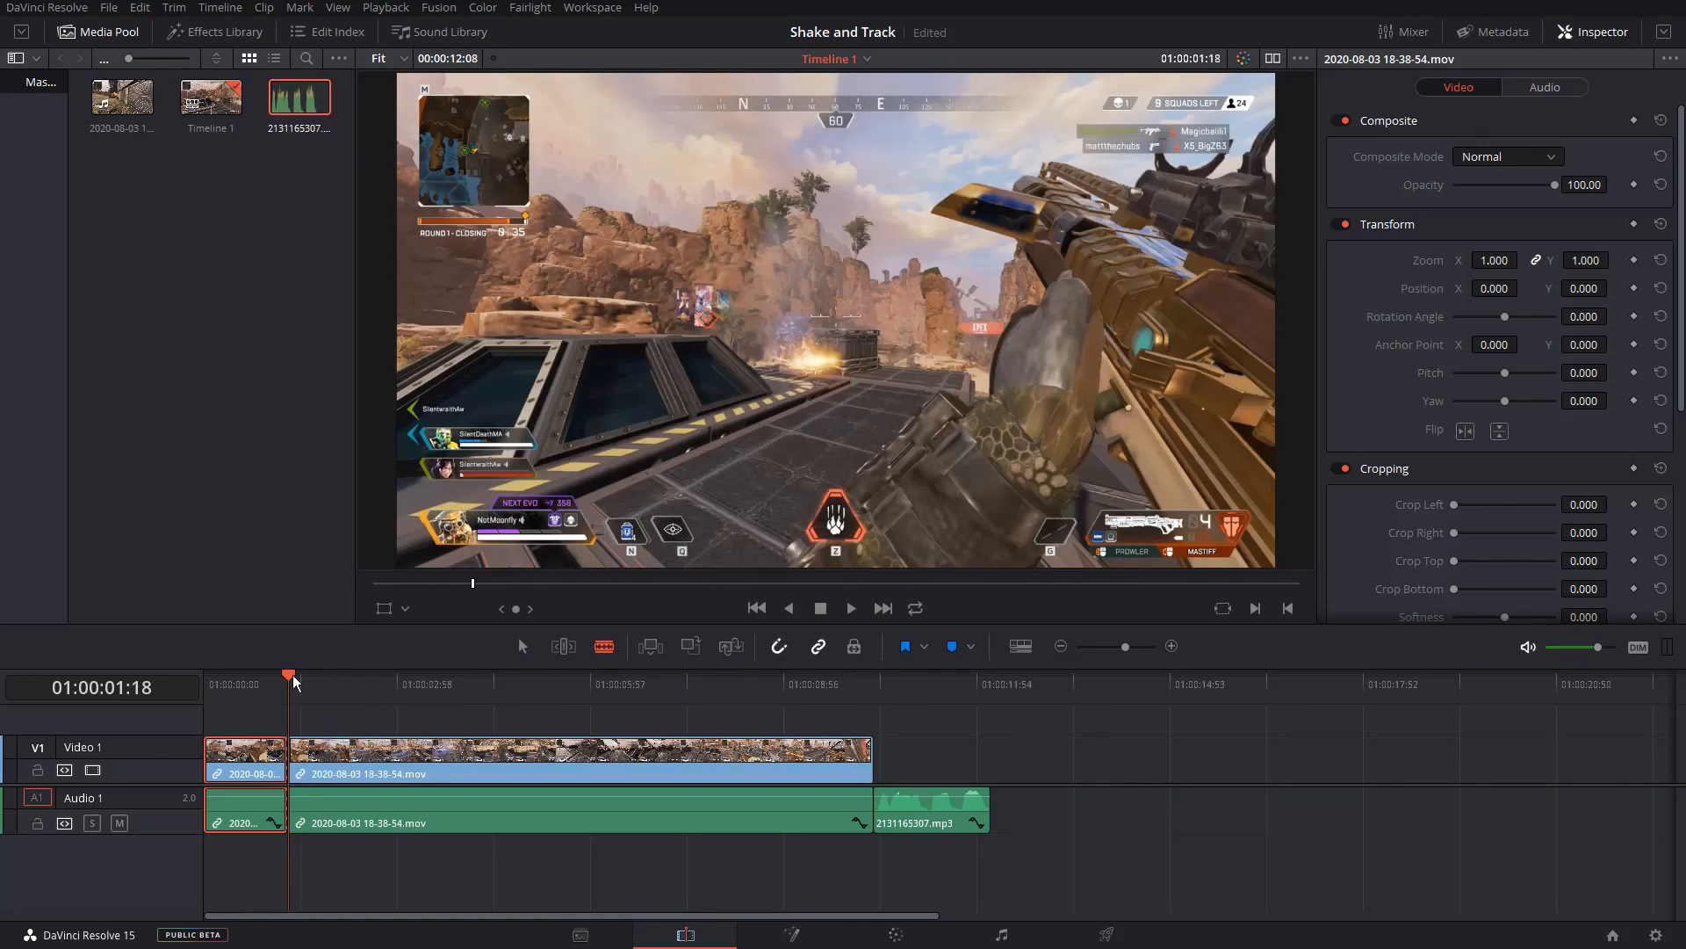
drag(294, 685, 483, 693)
click(486, 752)
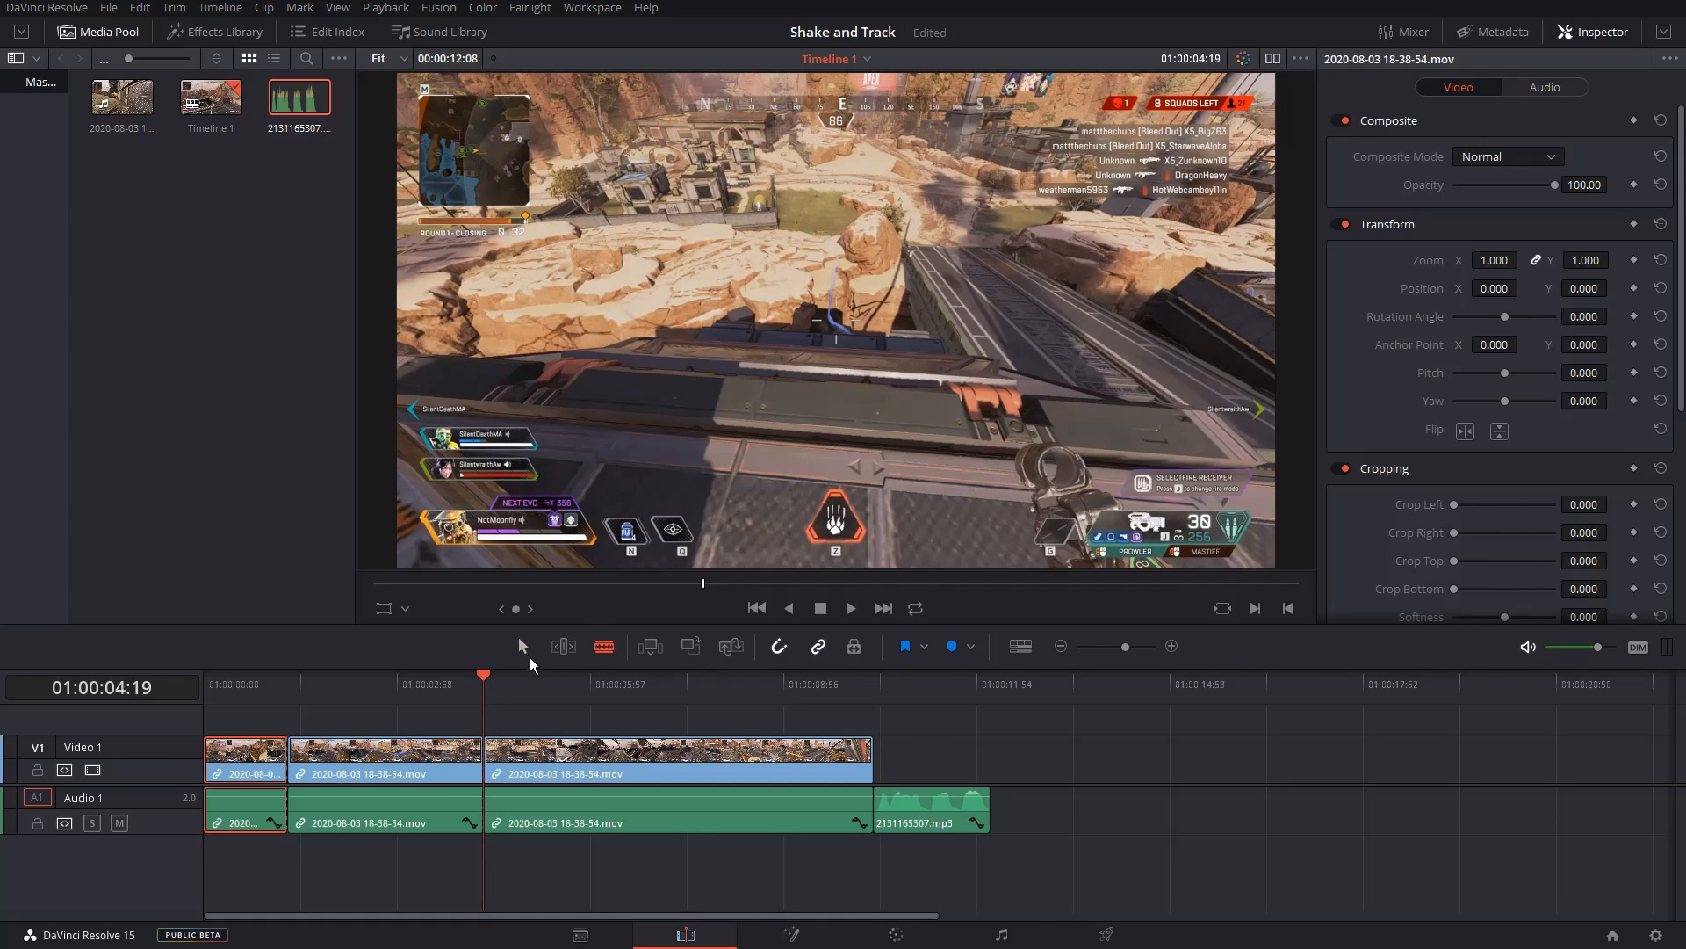
Step: Keyframe the middle clip's transform at 01:00:01:18 with zoom 2.320 and position X 147, aiming at the target
drag(498, 683, 290, 693)
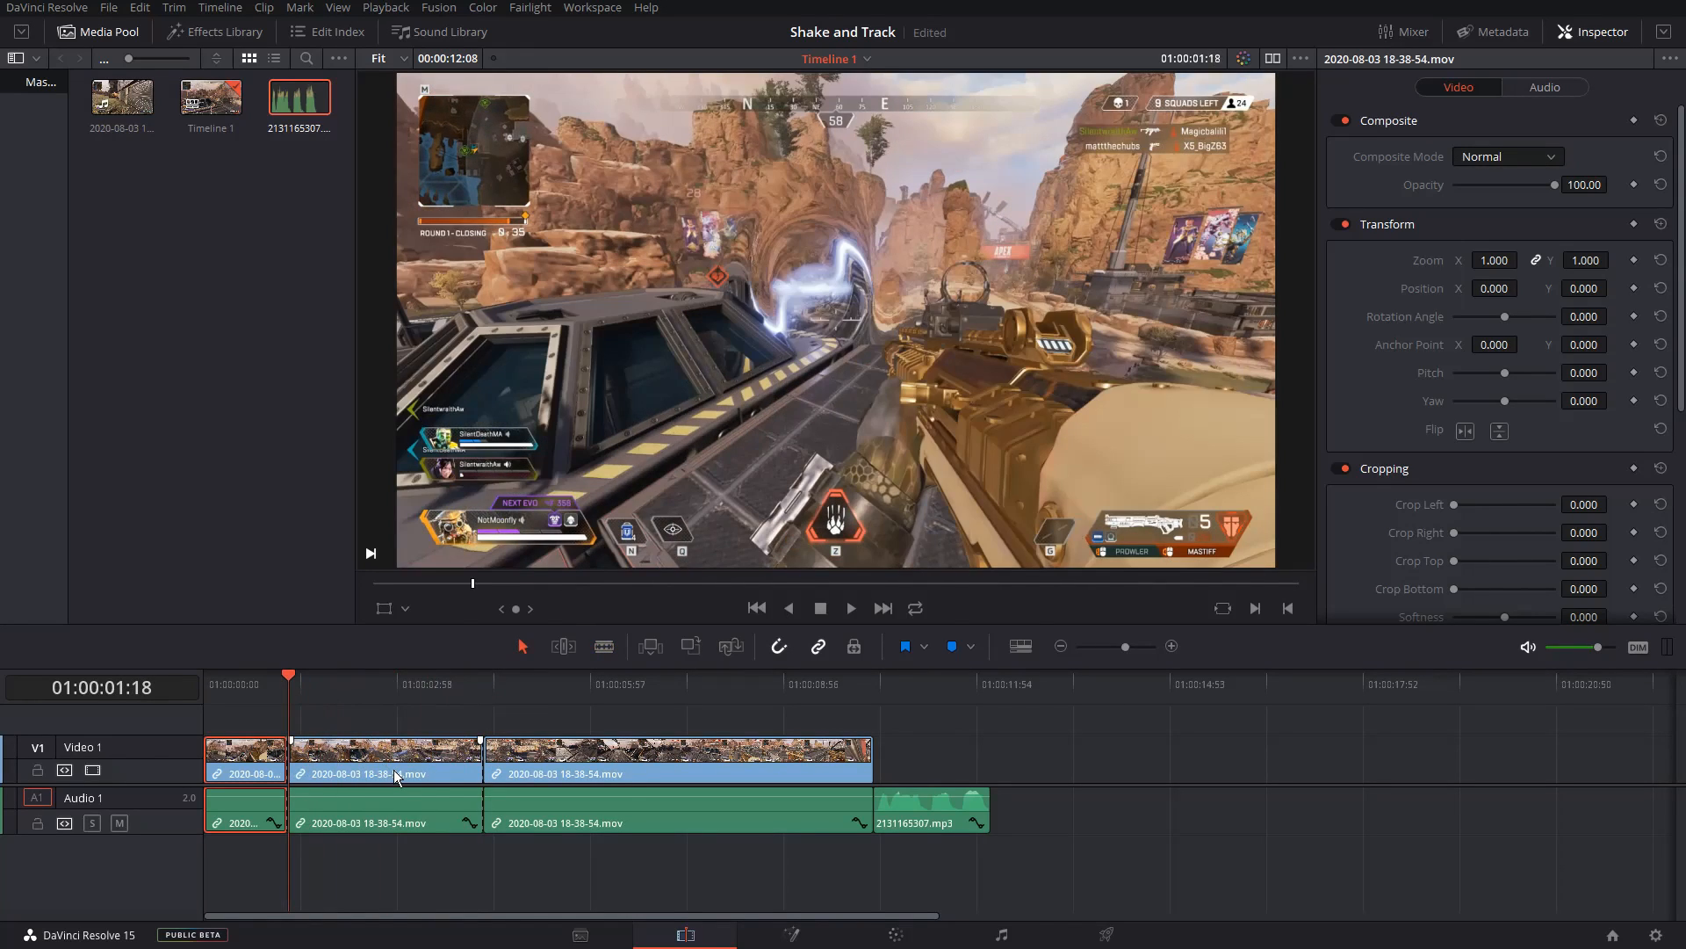
click(395, 764)
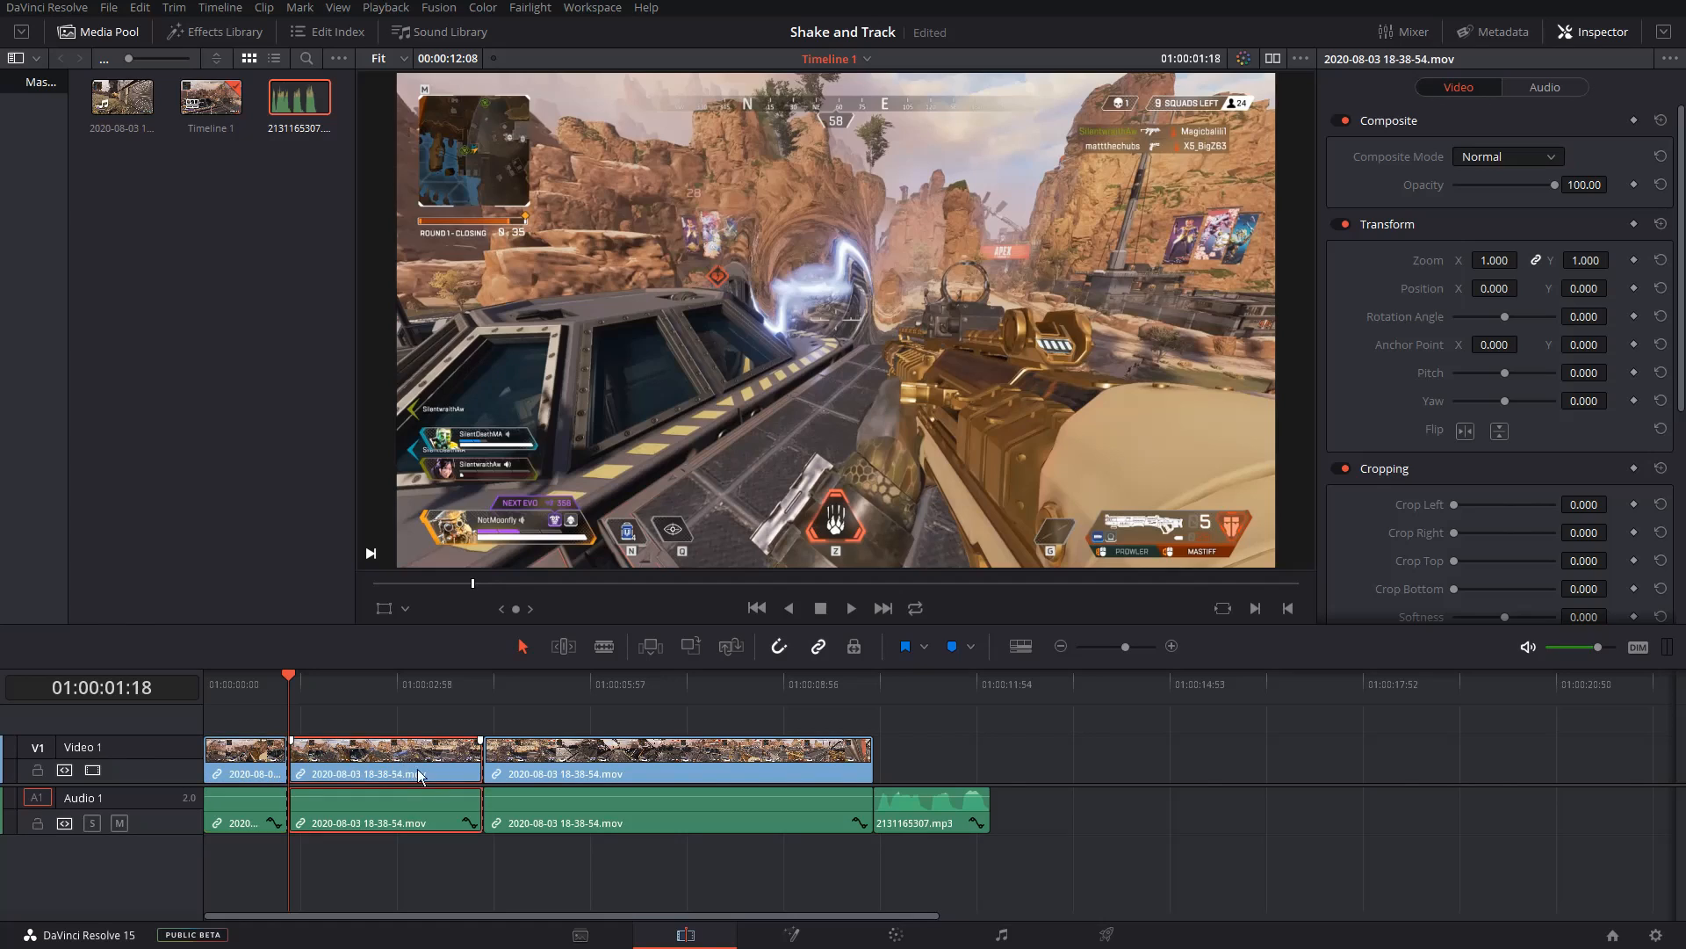
click(1634, 225)
drag(1585, 260, 1614, 258)
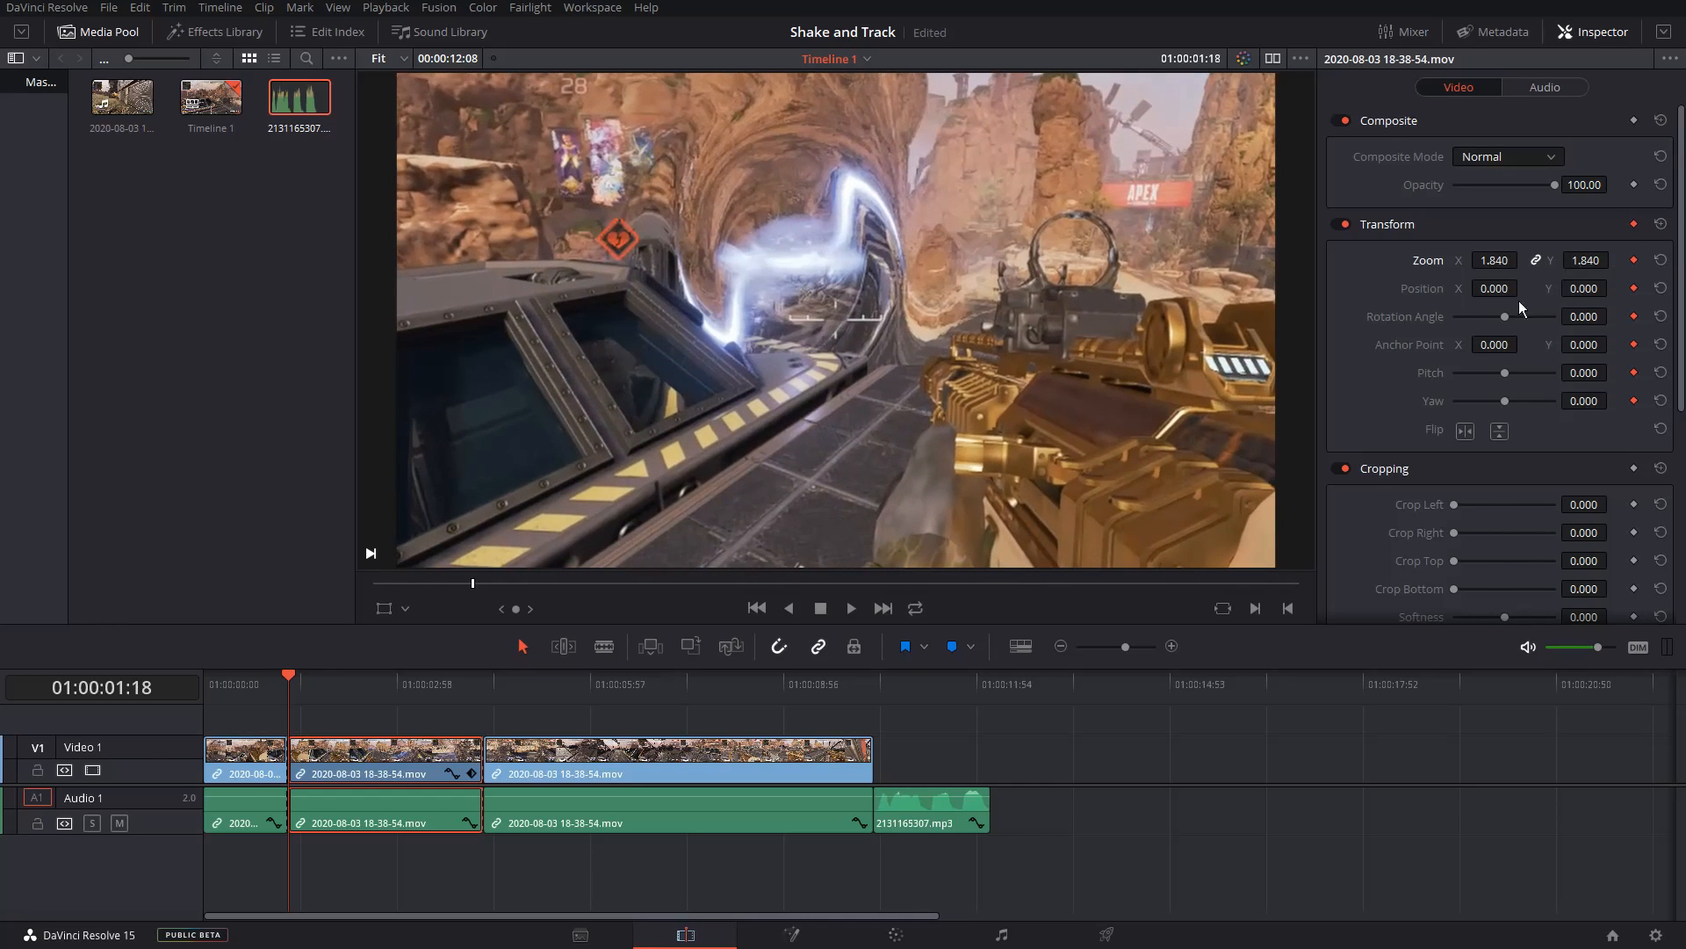
drag(1495, 289, 1619, 260)
drag(1496, 288, 1613, 288)
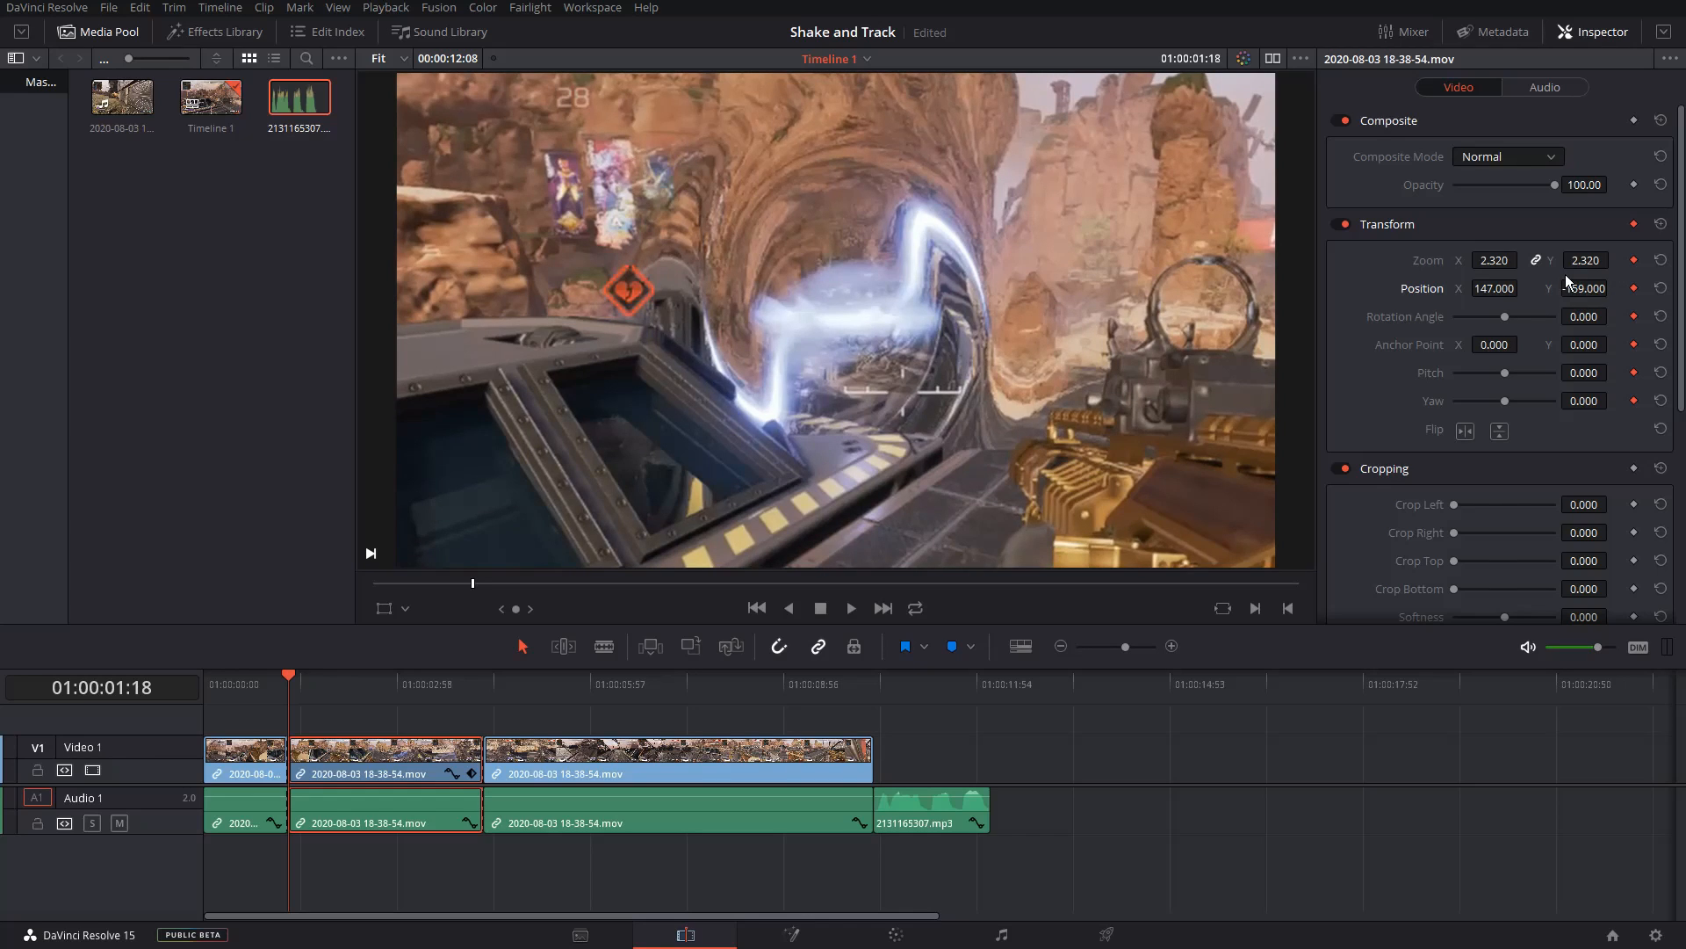
Step: Reposition the middle clip frame by frame from 01:00:01:19 to 01:00:01:26 to follow the target, reaching position Y 203
key(Right)
drag(1578, 288, 1524, 288)
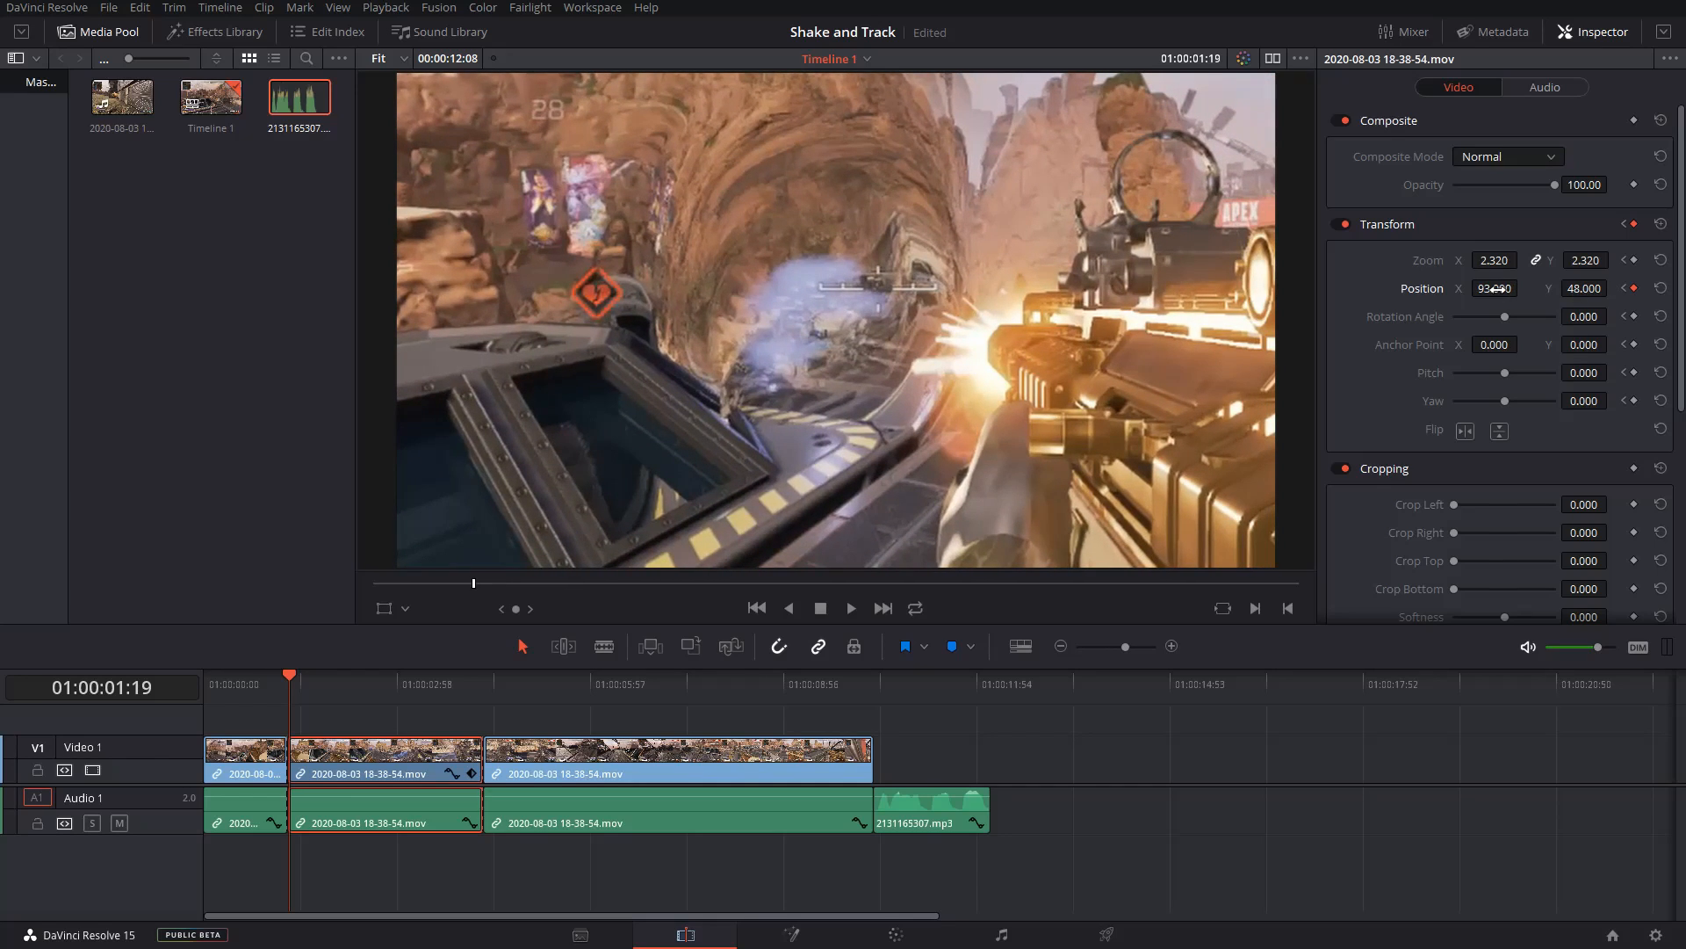
key(Right)
drag(1509, 305, 1553, 288)
key(Right)
key(Right)
key(Right)
key(Right)
key(Right)
key(Right)
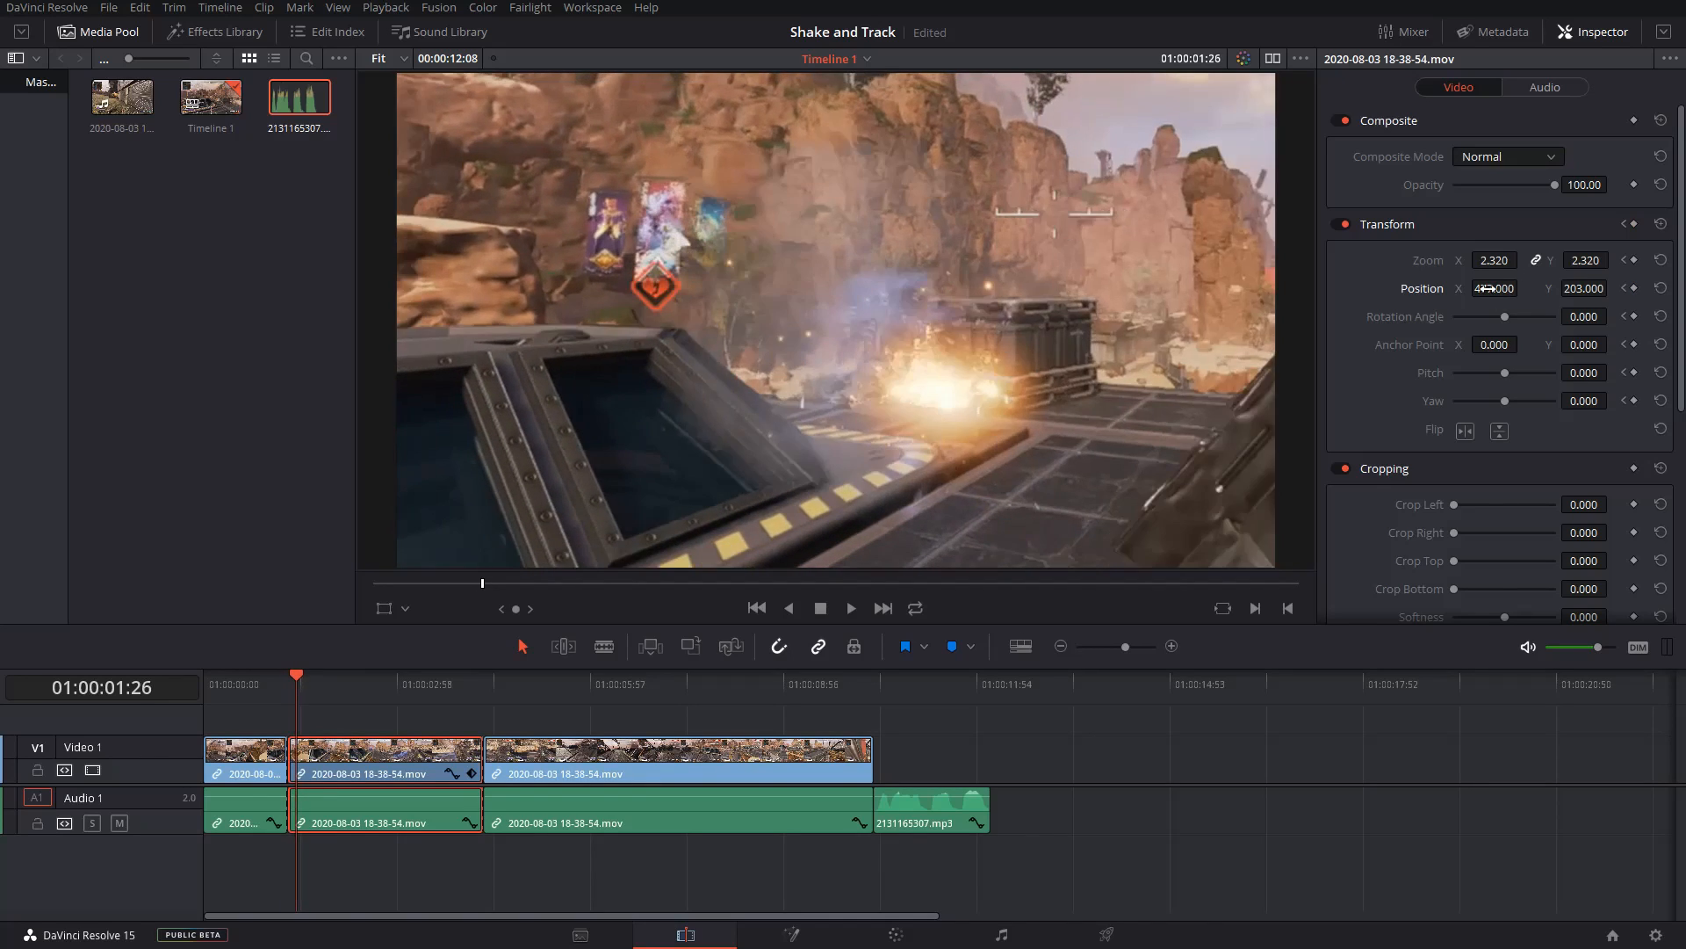
Step: Continue tracking the target frame by frame up to 01:00:01:34, with zoom 2.730 and position Y -40
key(Right)
drag(1523, 288, 1482, 290)
key(Right)
key(Right)
key(Right)
key(Right)
key(Right)
key(Right)
drag(1597, 291, 1612, 287)
key(Right)
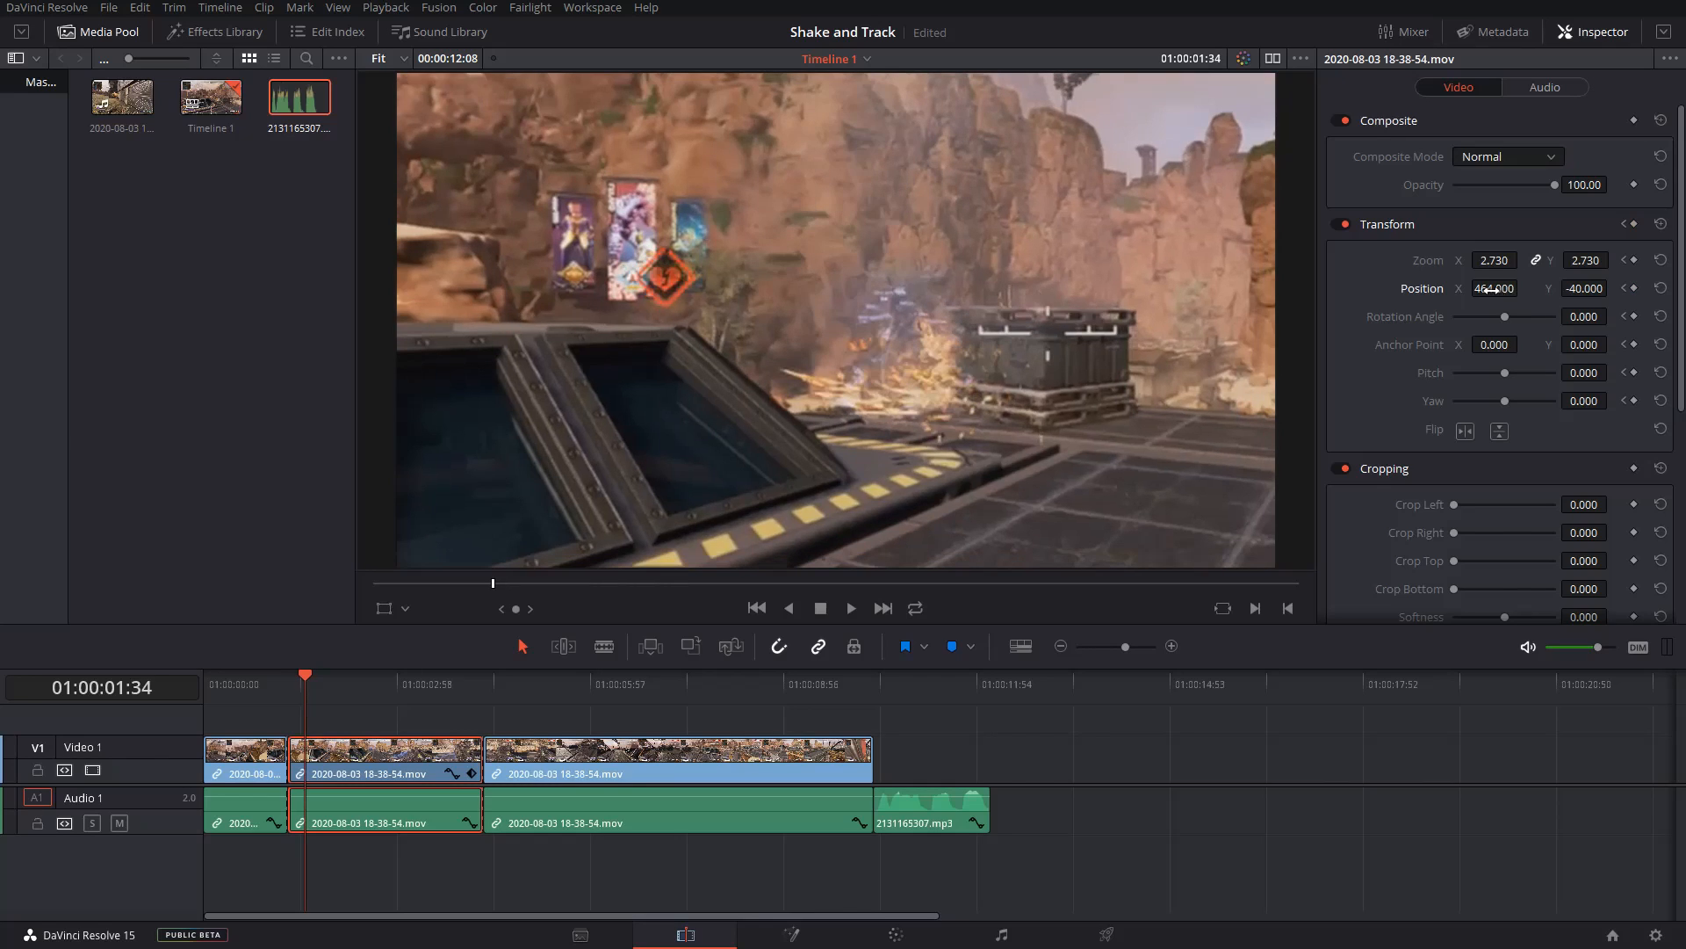
Step: Keyframe the remaining tracking frames after 01:00:01:34, finishing with zoom 5.250 and position X -133, Y -95
mouse_move(1494, 288)
mouse_down()
mouse_move(1577, 289)
mouse_move(1524, 287)
mouse_up()
key(Right)
key(Right)
key(Right)
key(Right)
key(Right)
key(Right)
key(Right)
key(Right)
key(Right)
key(Right)
key(Right)
key(Right)
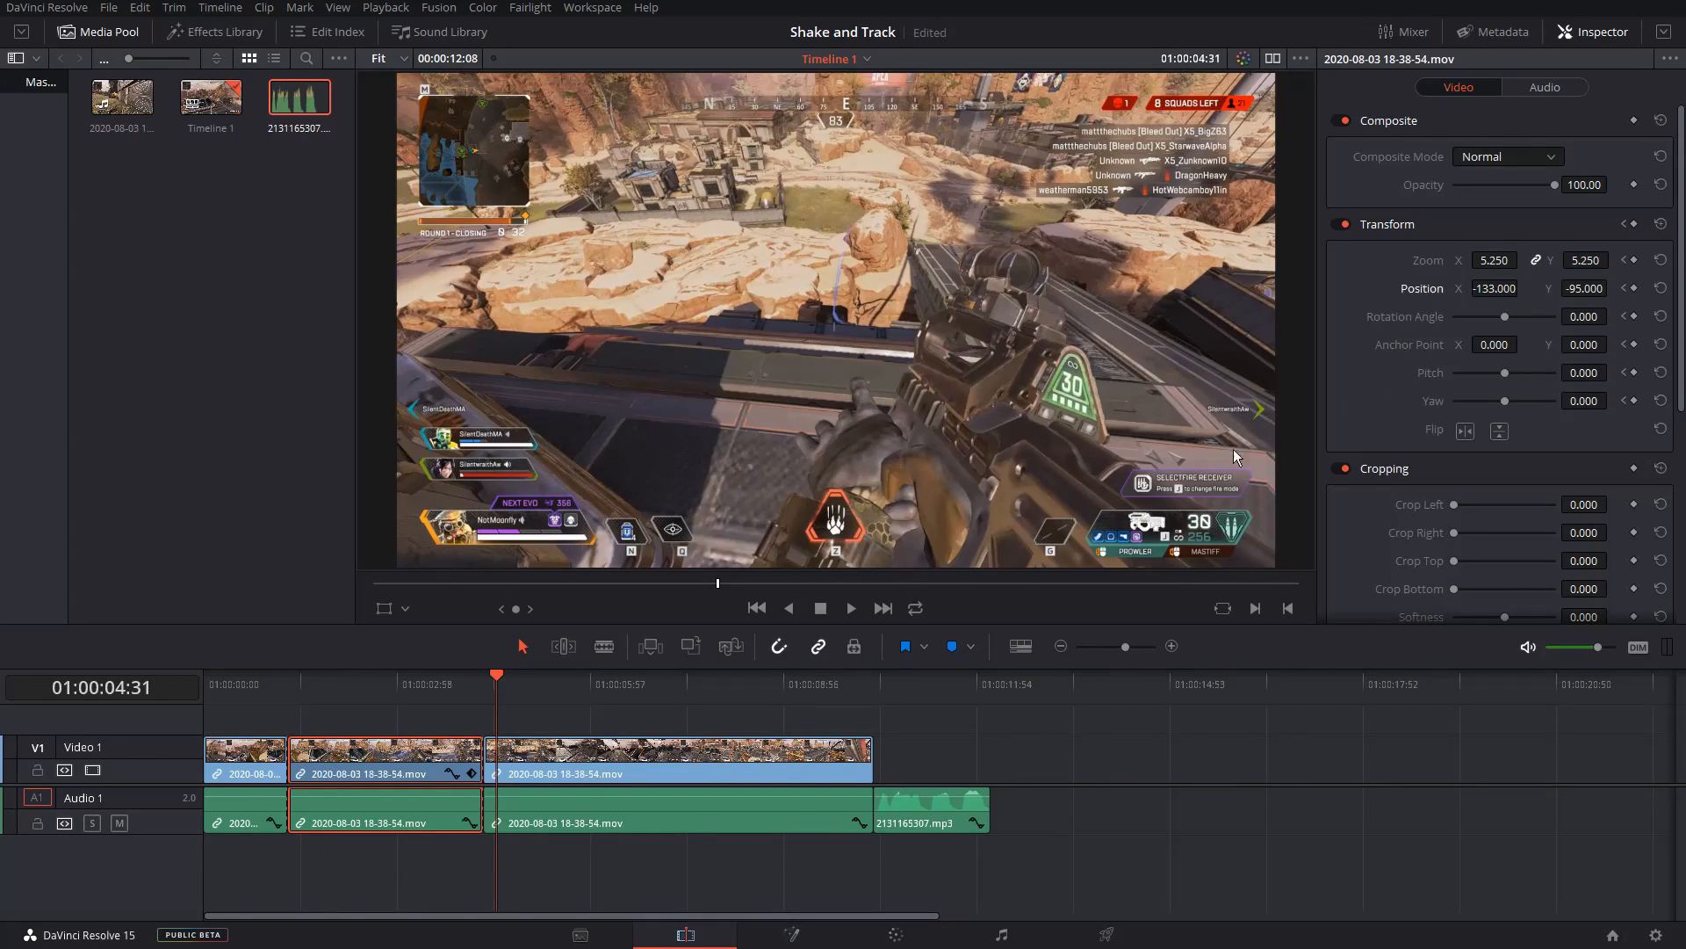
Step: Play back the tracked middle clip from near its start to check the camera motion
click(504, 685)
drag(505, 683, 497, 683)
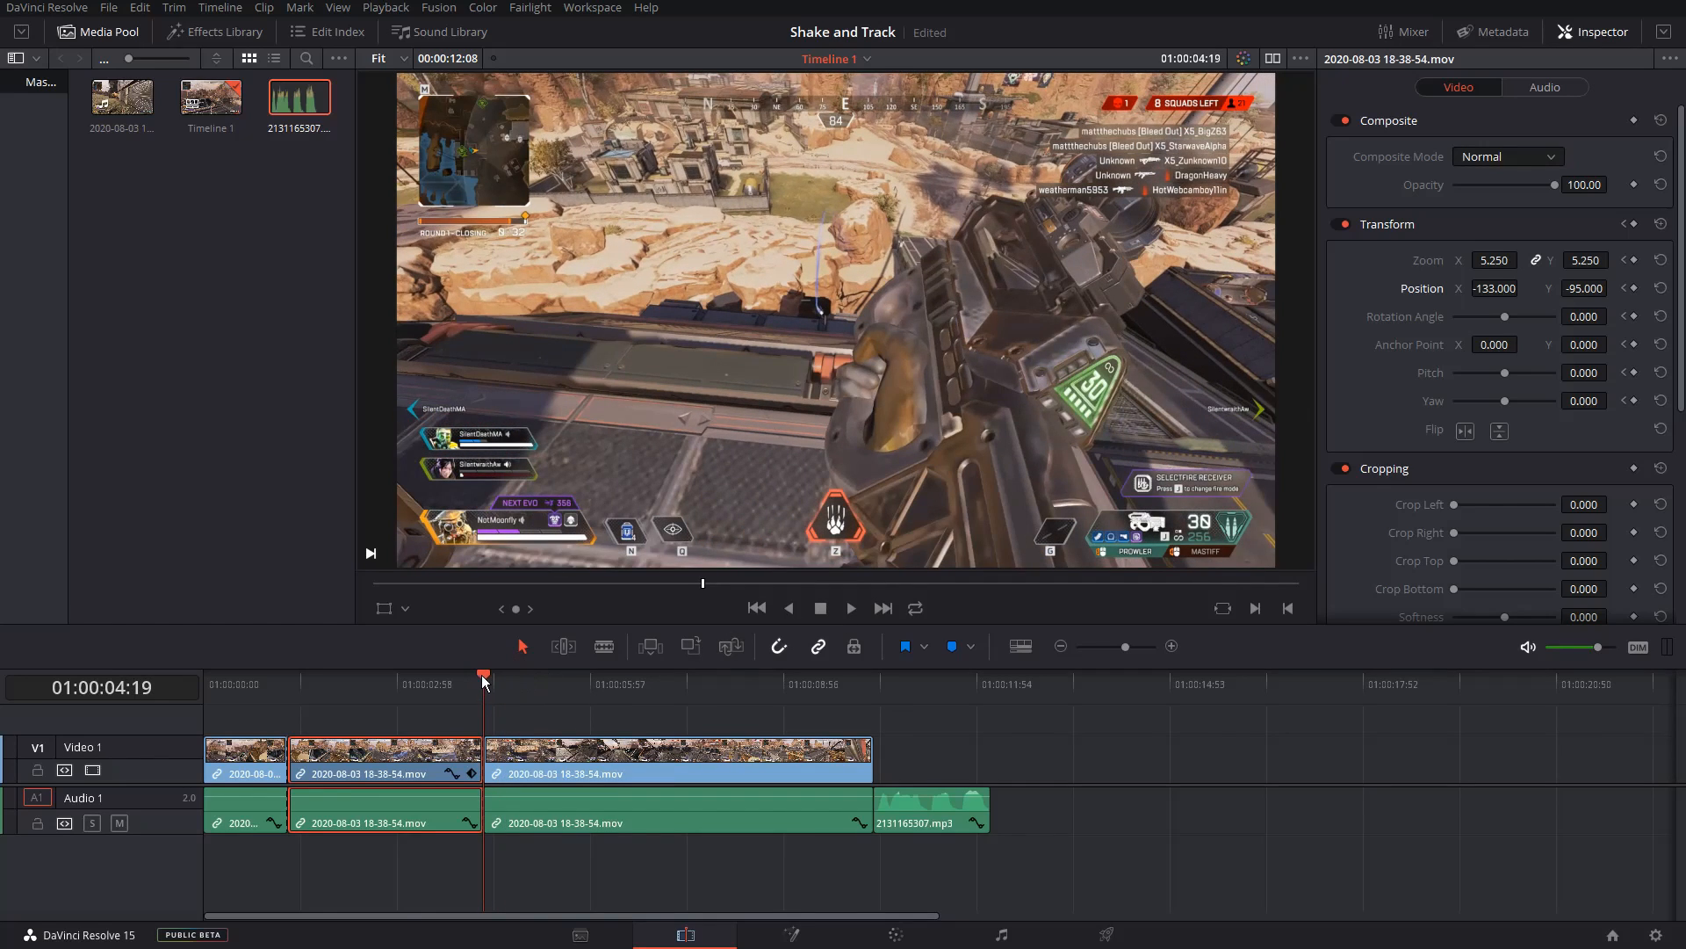
drag(483, 681, 300, 699)
key(space)
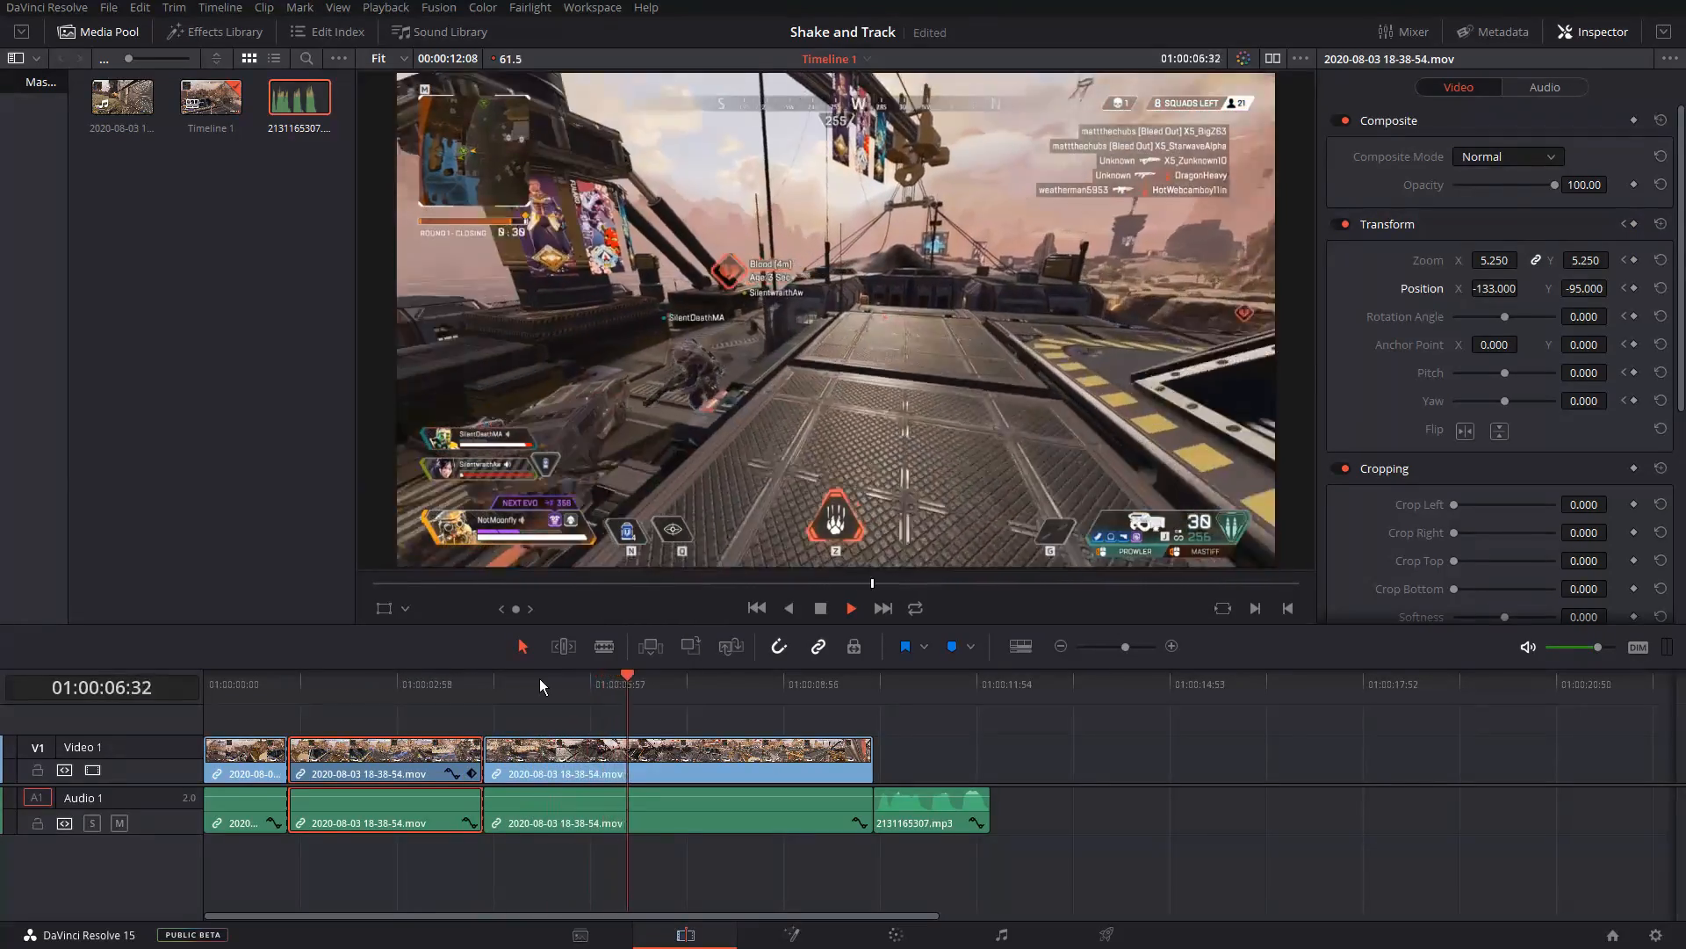
key(space)
Step: Step through the middle clip's transform keyframes from 01:00:01:18 and remove intermediate ones to thin out the tracking
drag(651, 682, 288, 725)
click(1644, 224)
click(1634, 224)
click(1643, 224)
click(1633, 224)
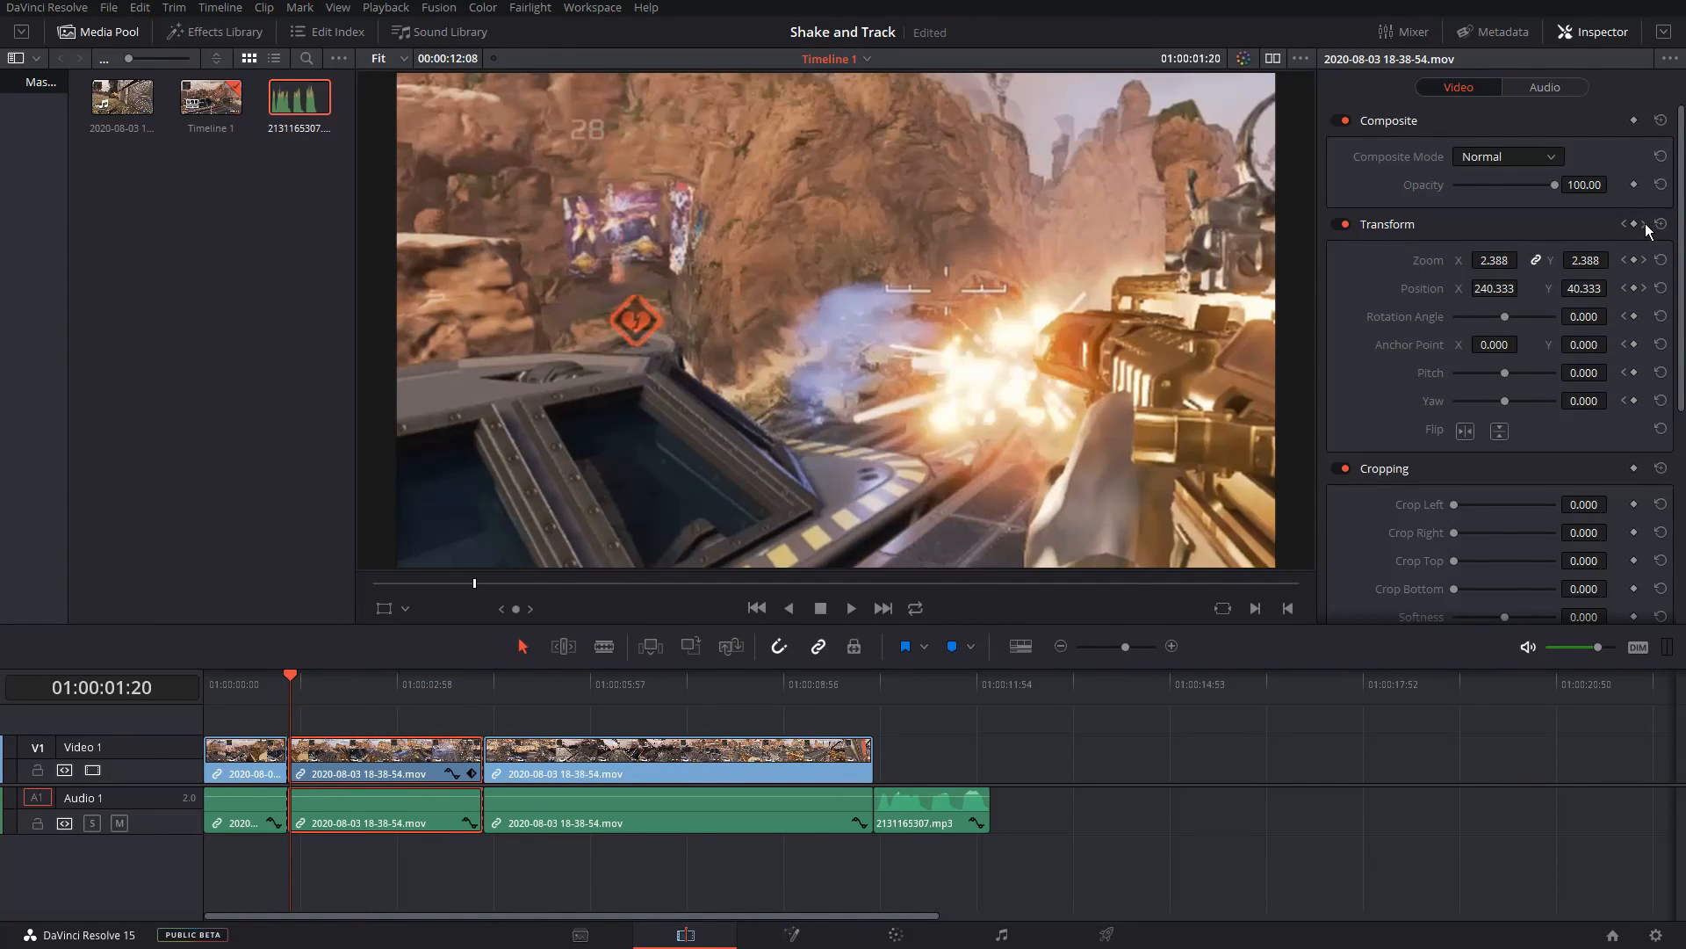
click(1644, 224)
click(1634, 224)
click(1643, 224)
Step: Review the reworked zoom and position animation across the middle clip between 01:00:01:18 and 01:00:04:19
click(482, 697)
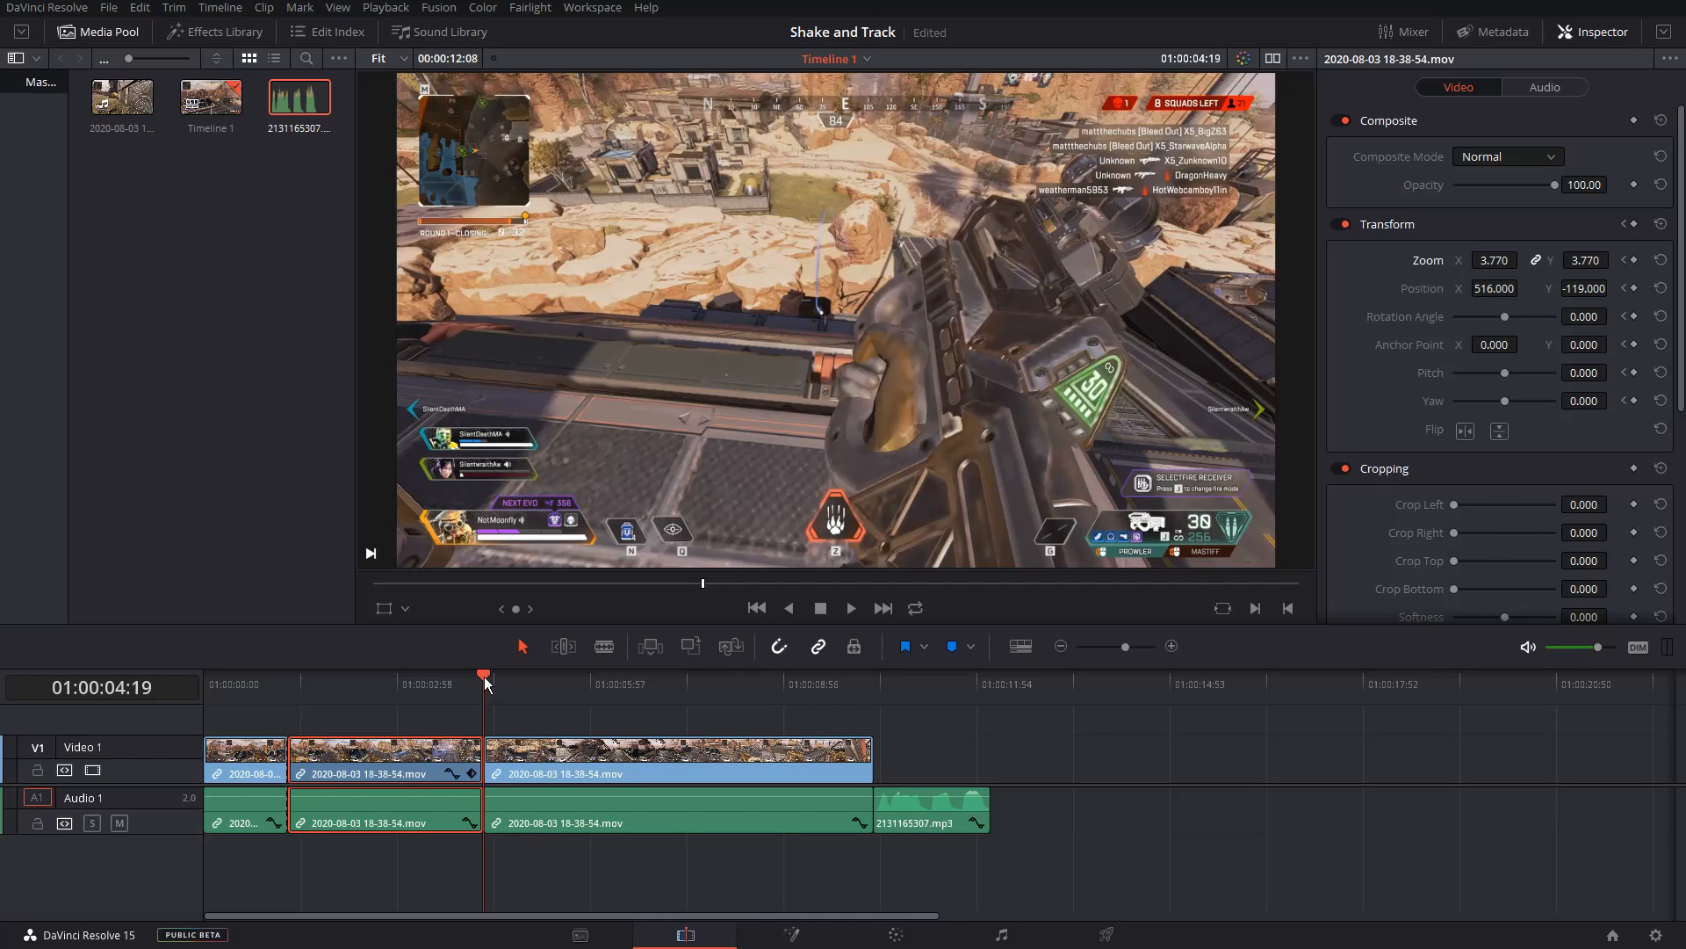
drag(486, 685, 288, 702)
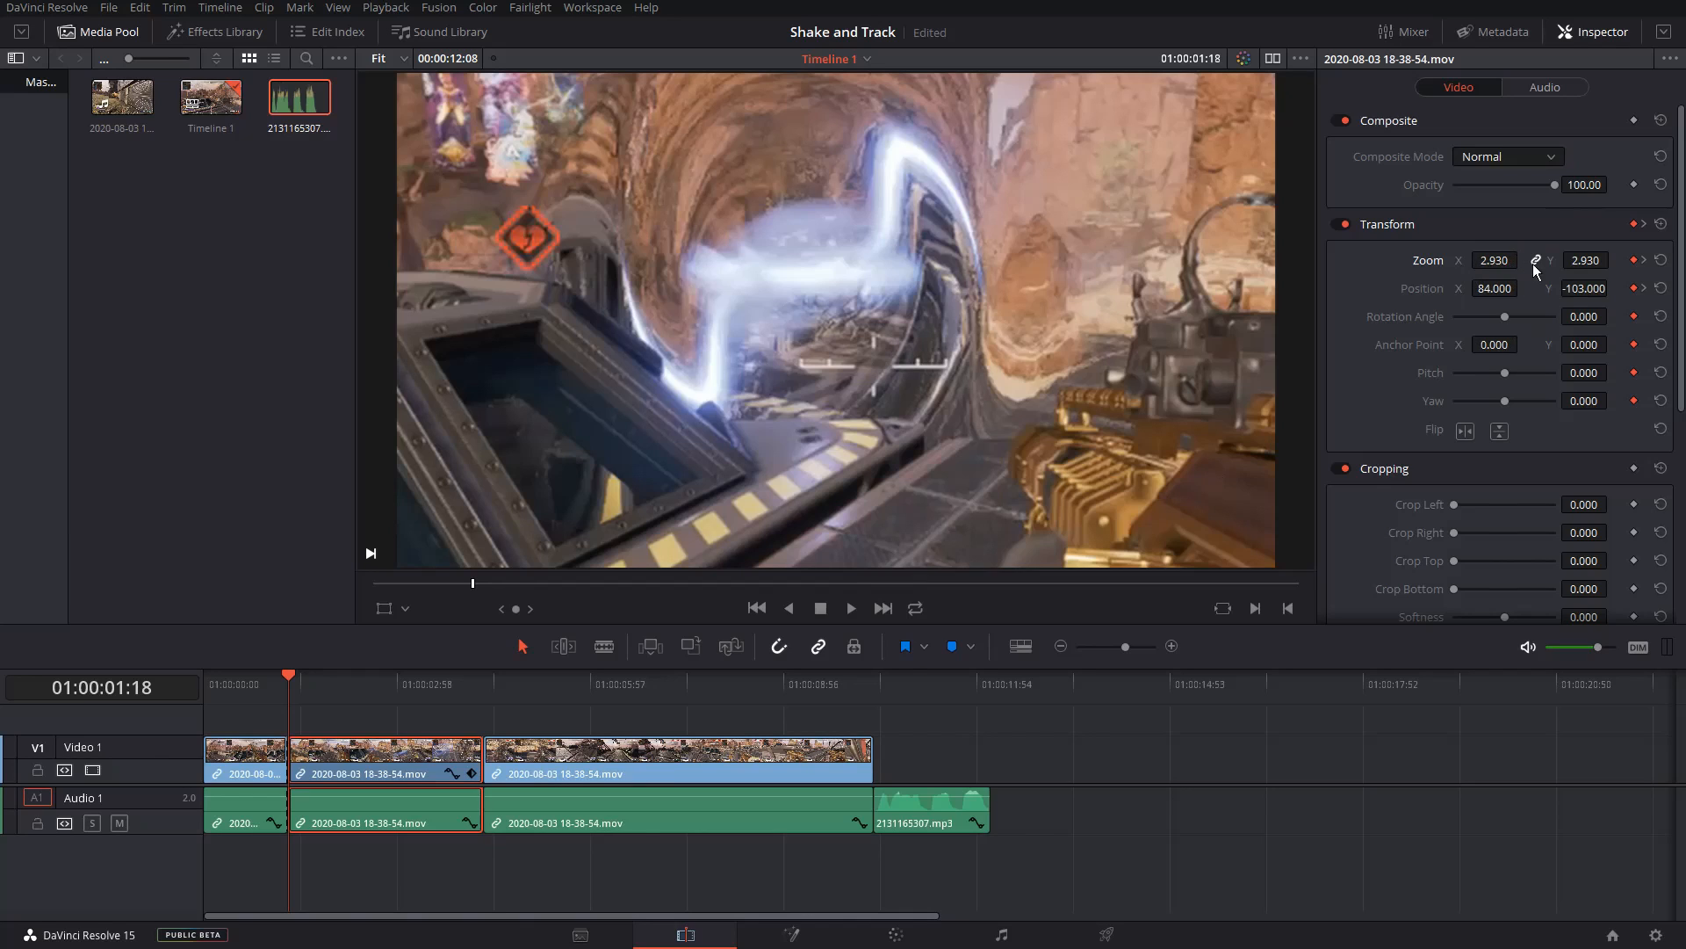
drag(445, 690, 487, 685)
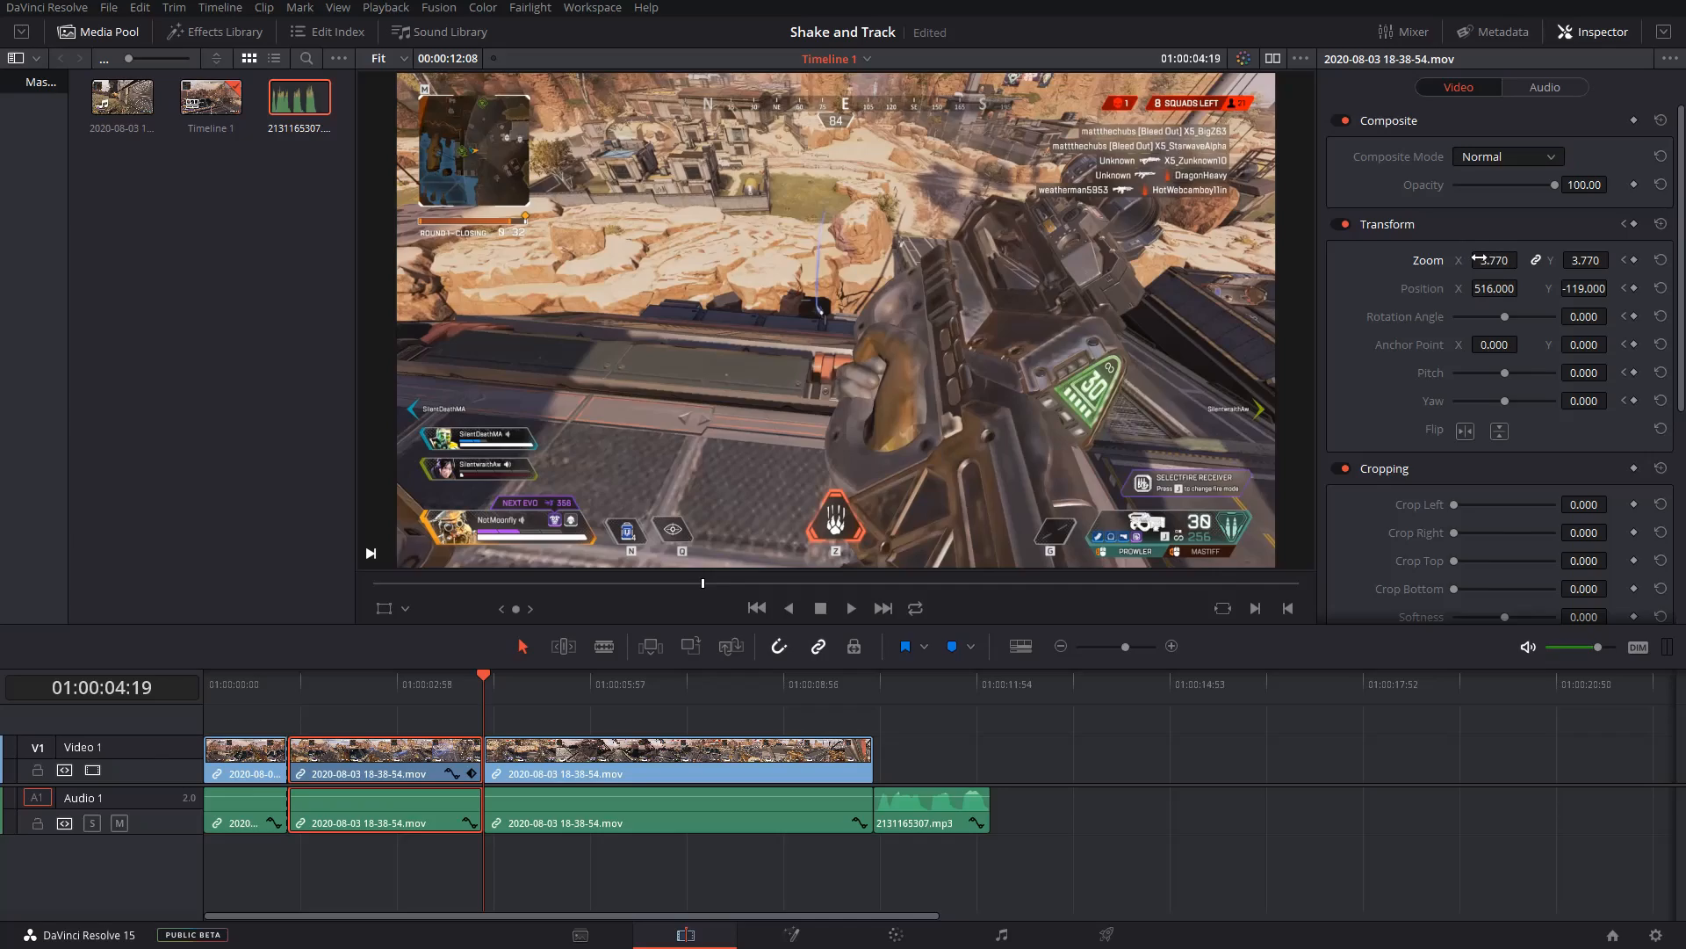
drag(474, 678, 346, 705)
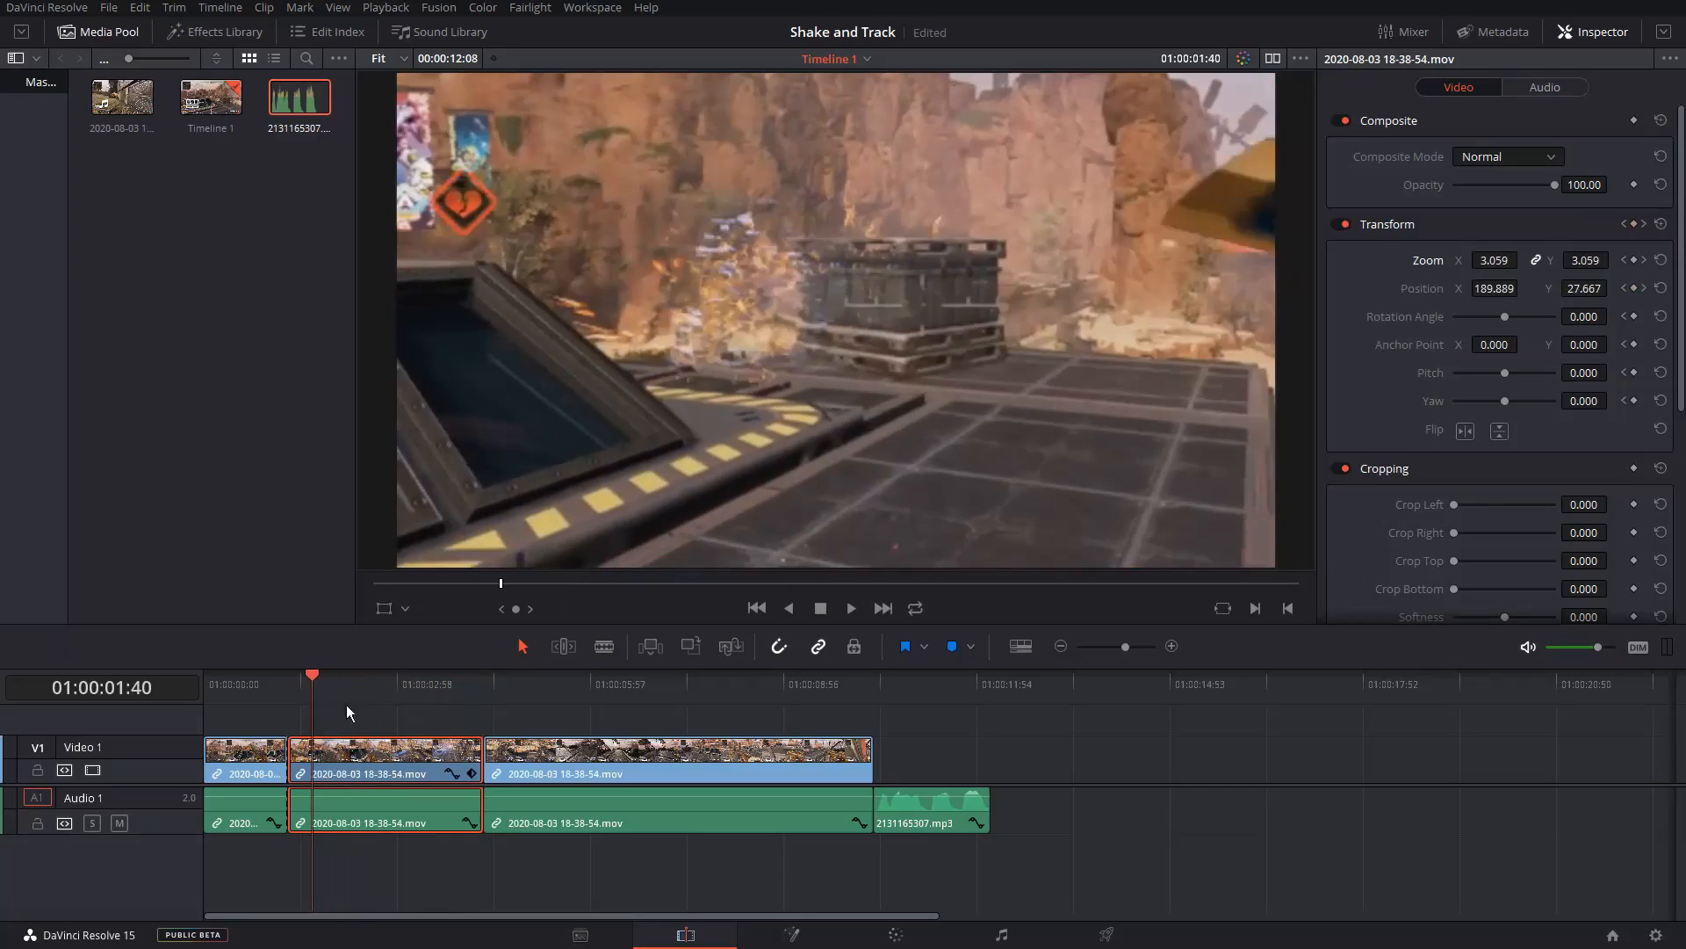
click(854, 609)
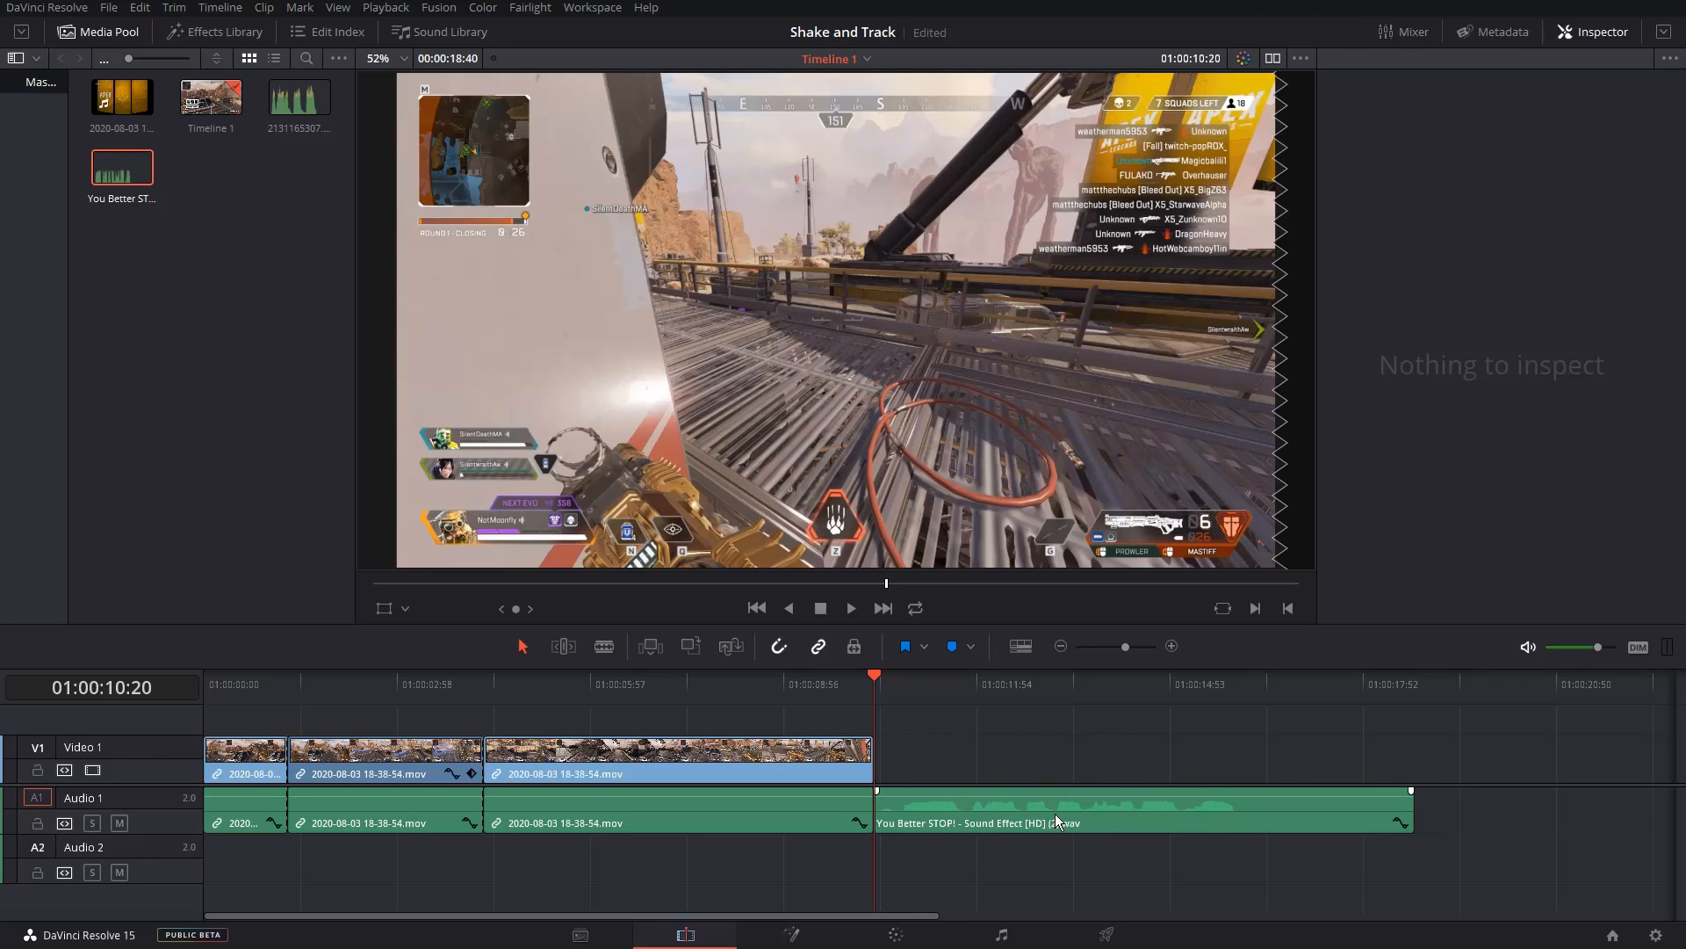
Step: Move the You Better STOP! sound effect to Audio 2 at 01:00:01:18, and split the last gameplay clip twice, the second time at 01:00:09:59
drag(1056, 813, 473, 857)
drag(593, 685, 724, 694)
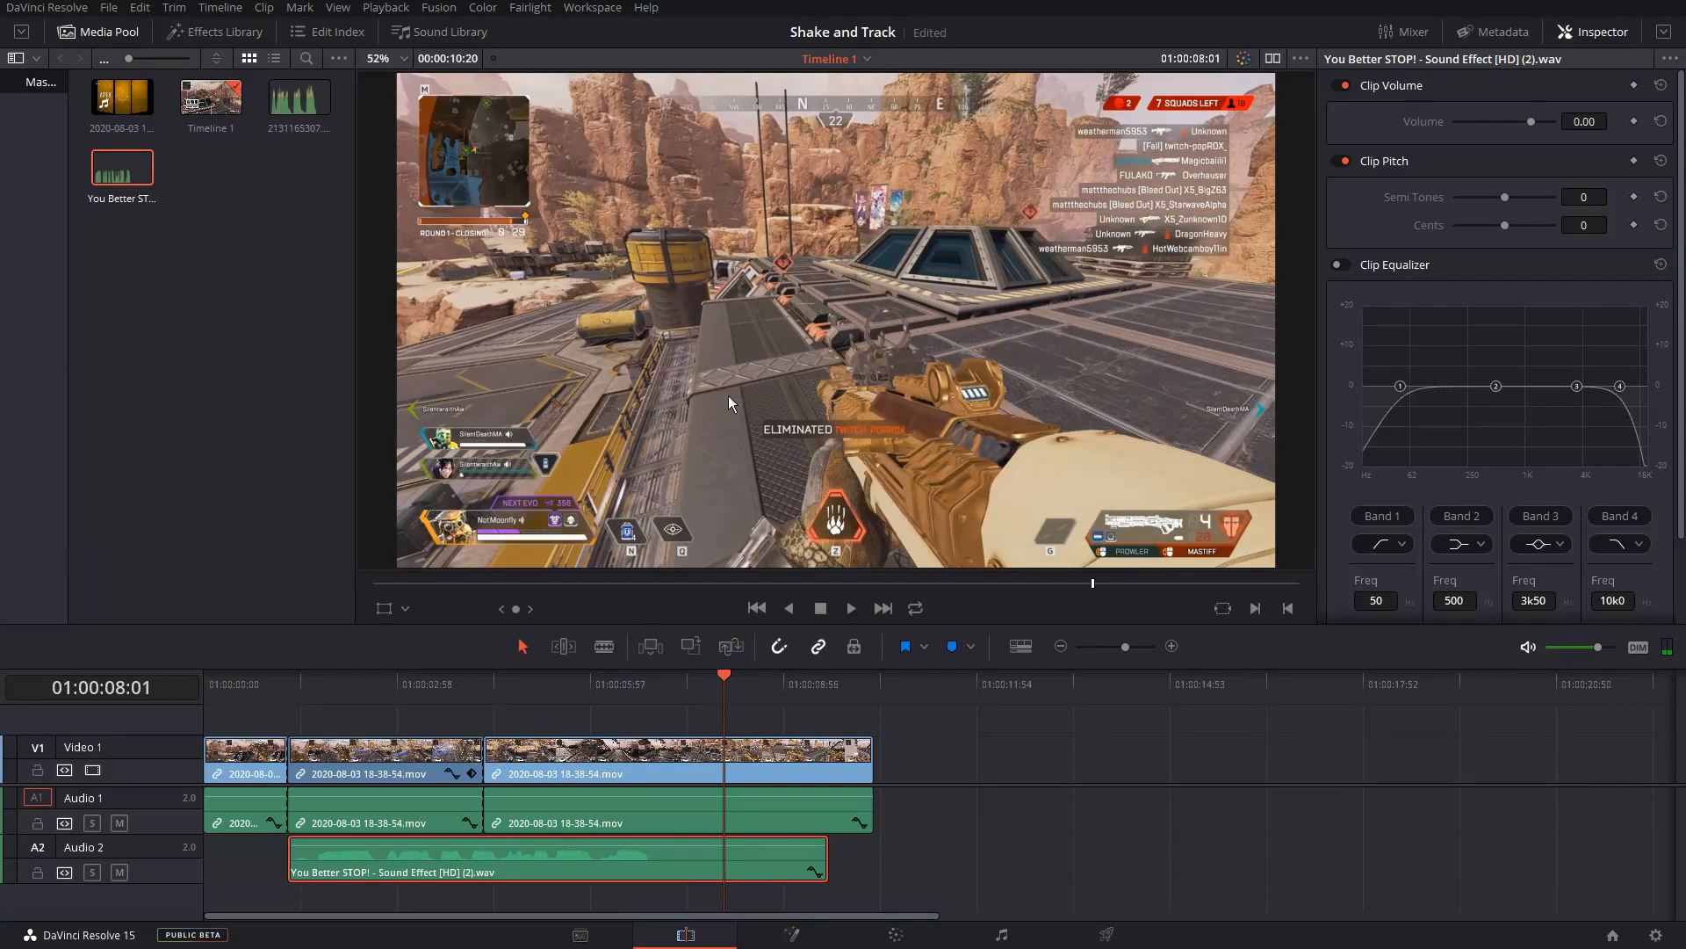
click(601, 648)
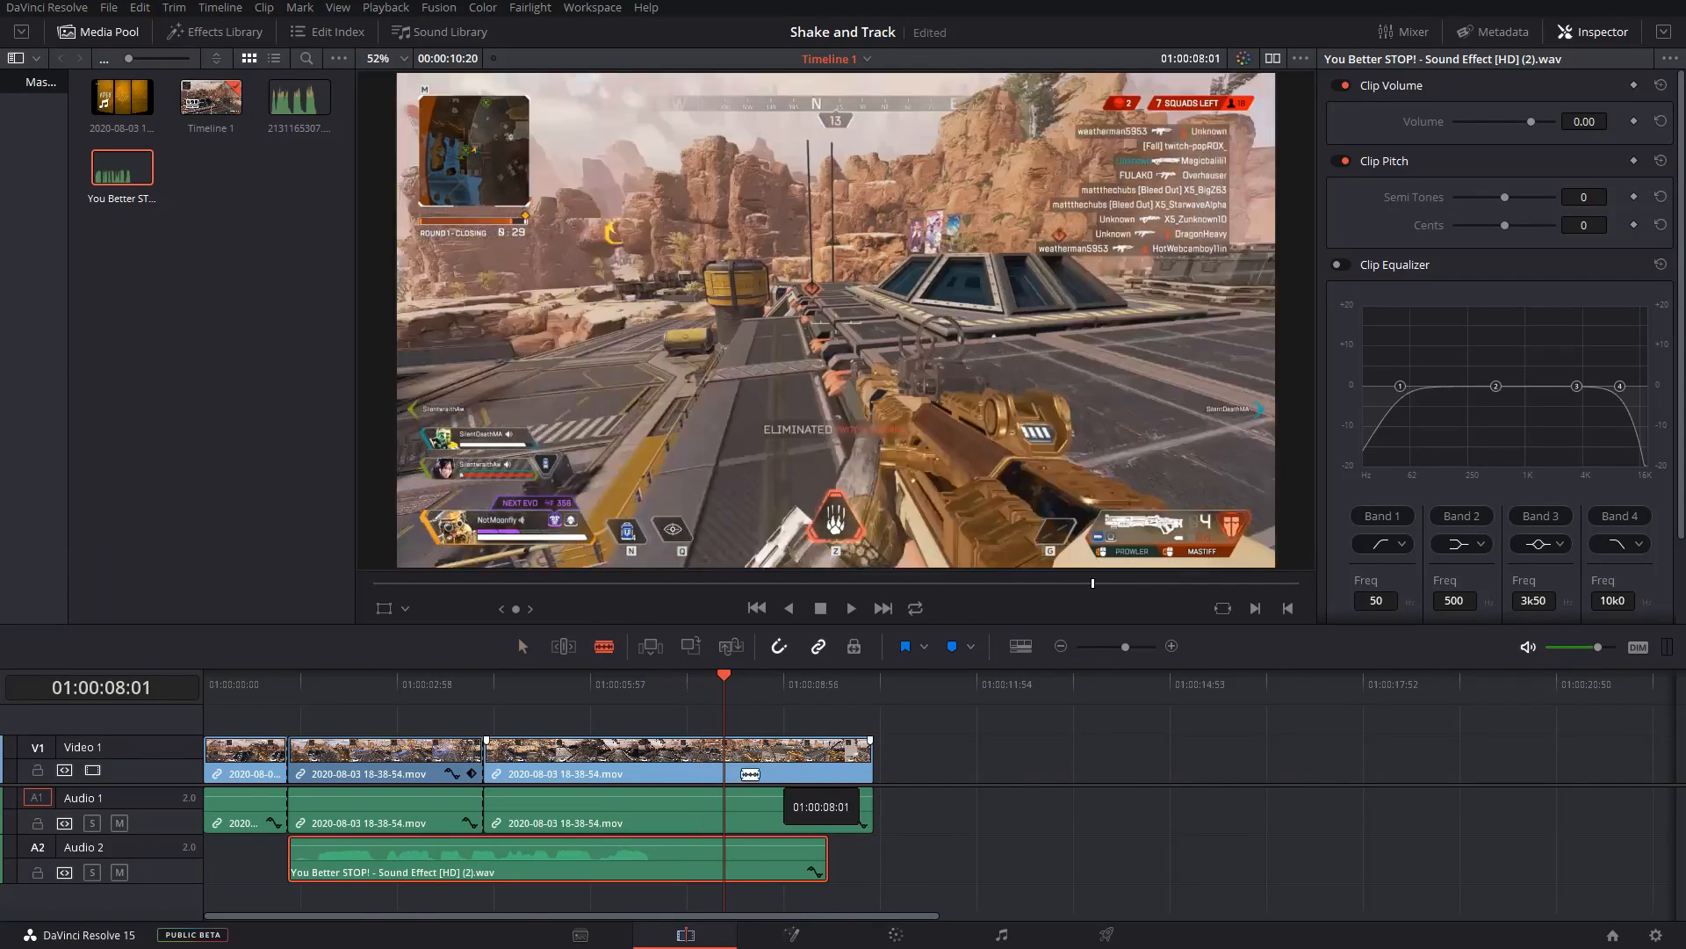
drag(726, 678, 852, 689)
click(702, 746)
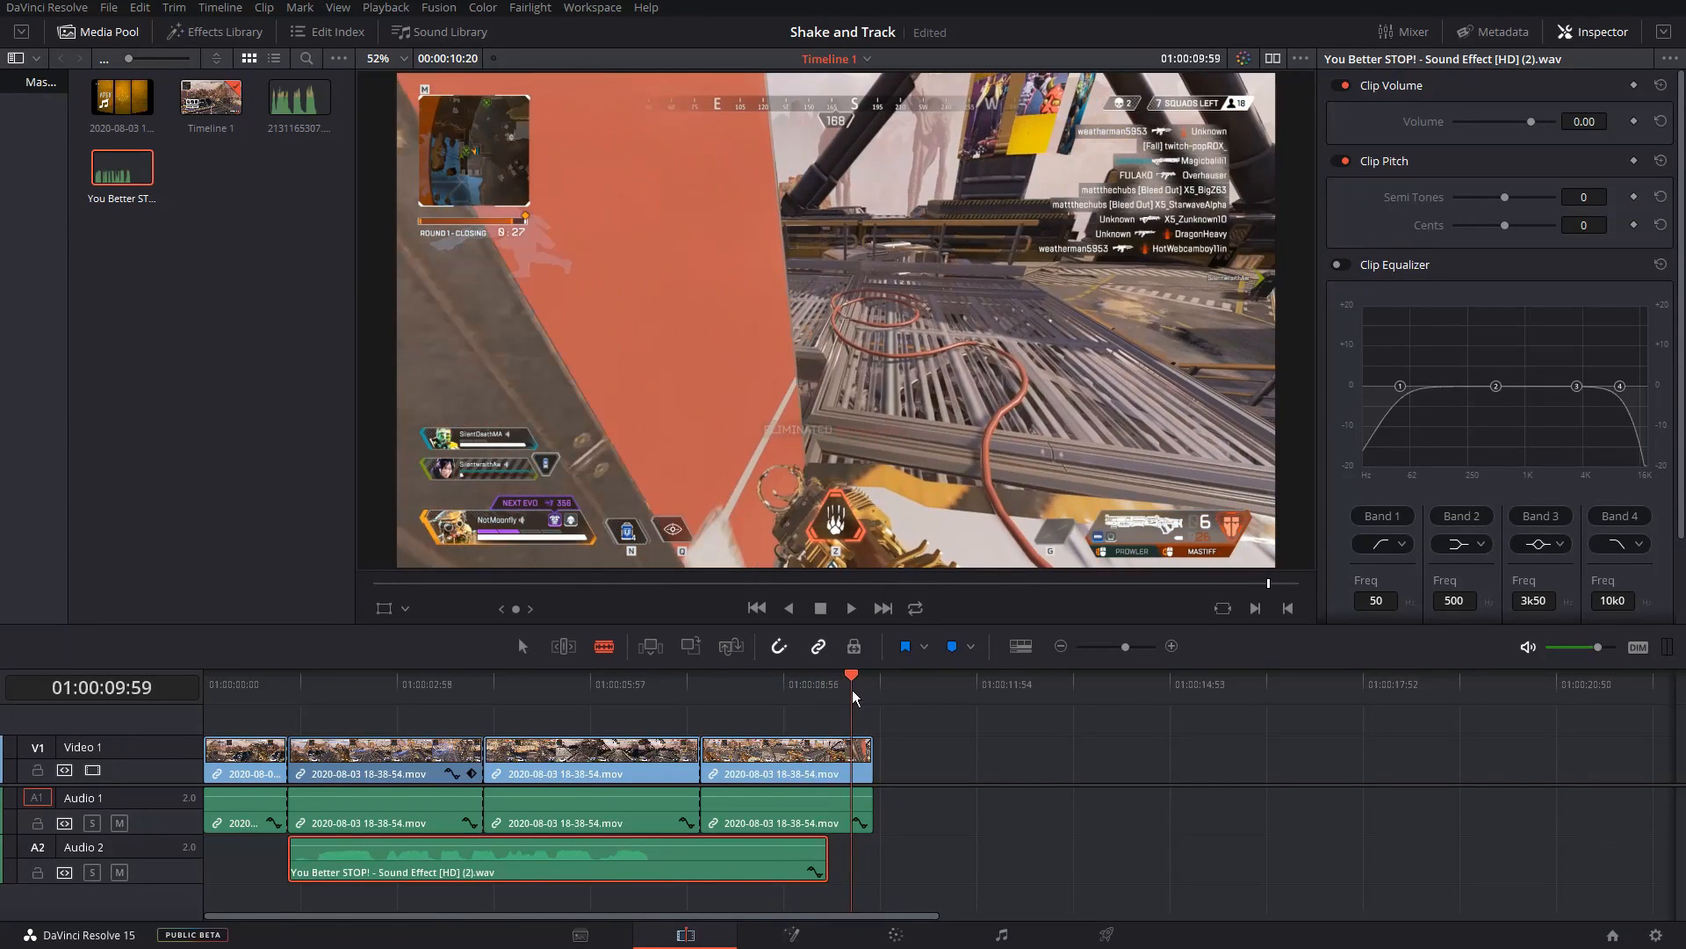
click(856, 762)
Step: Split the sound effect on Audio 2 into three pieces and delete the last piece
click(522, 648)
click(605, 646)
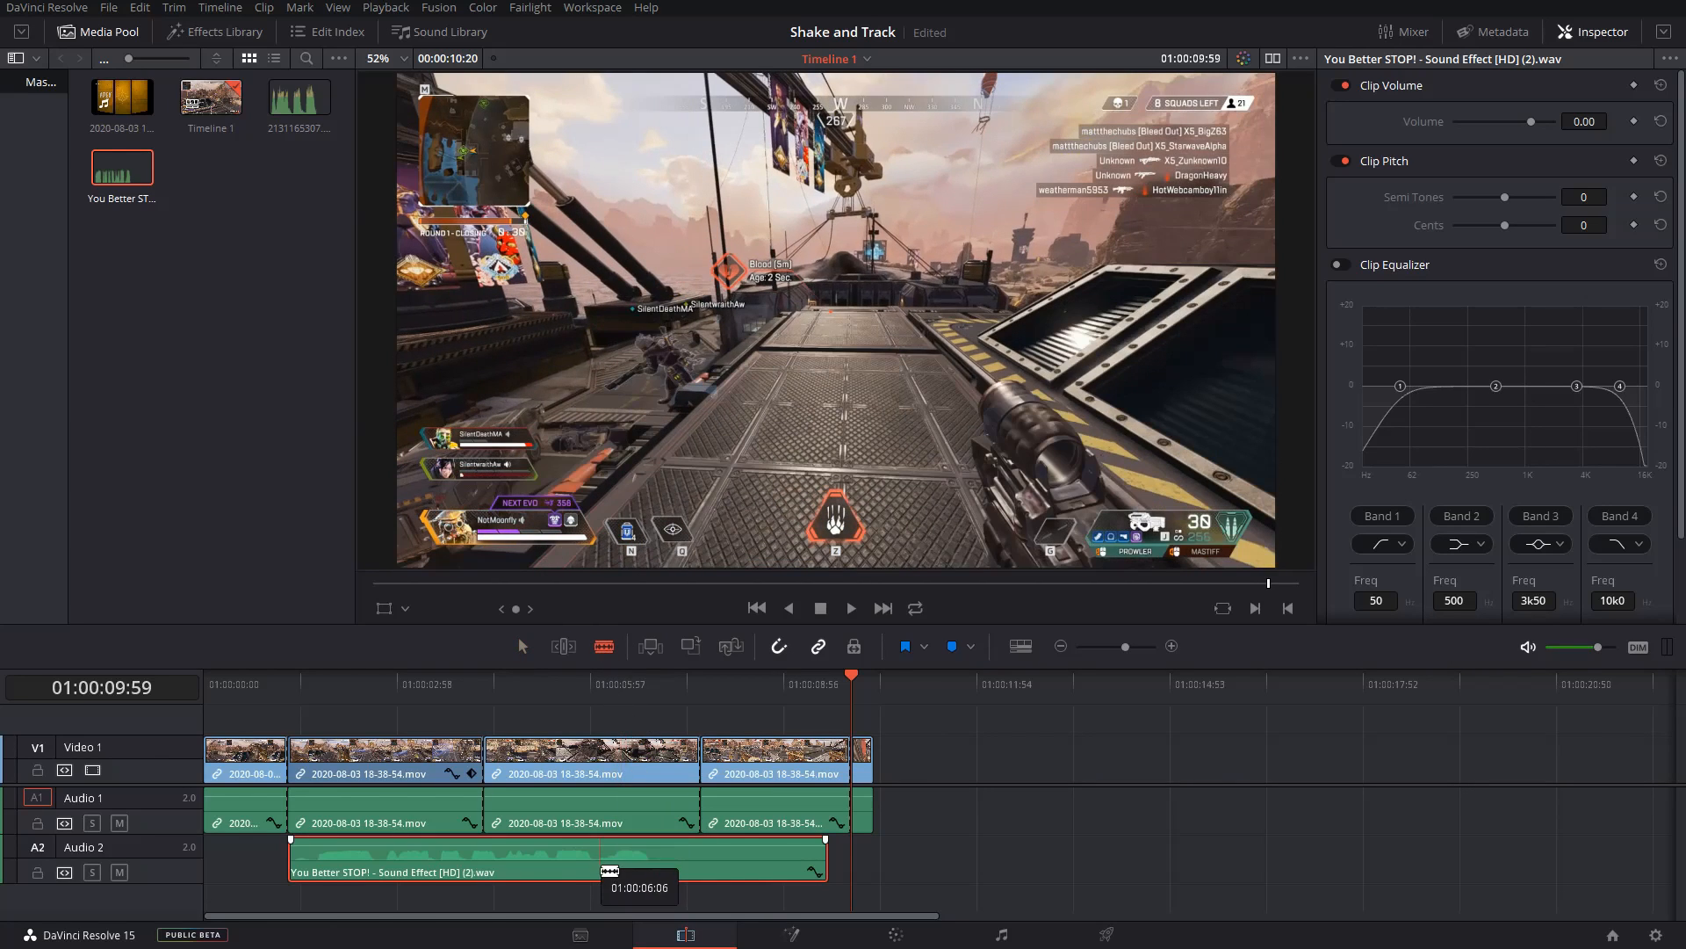
click(595, 867)
click(660, 868)
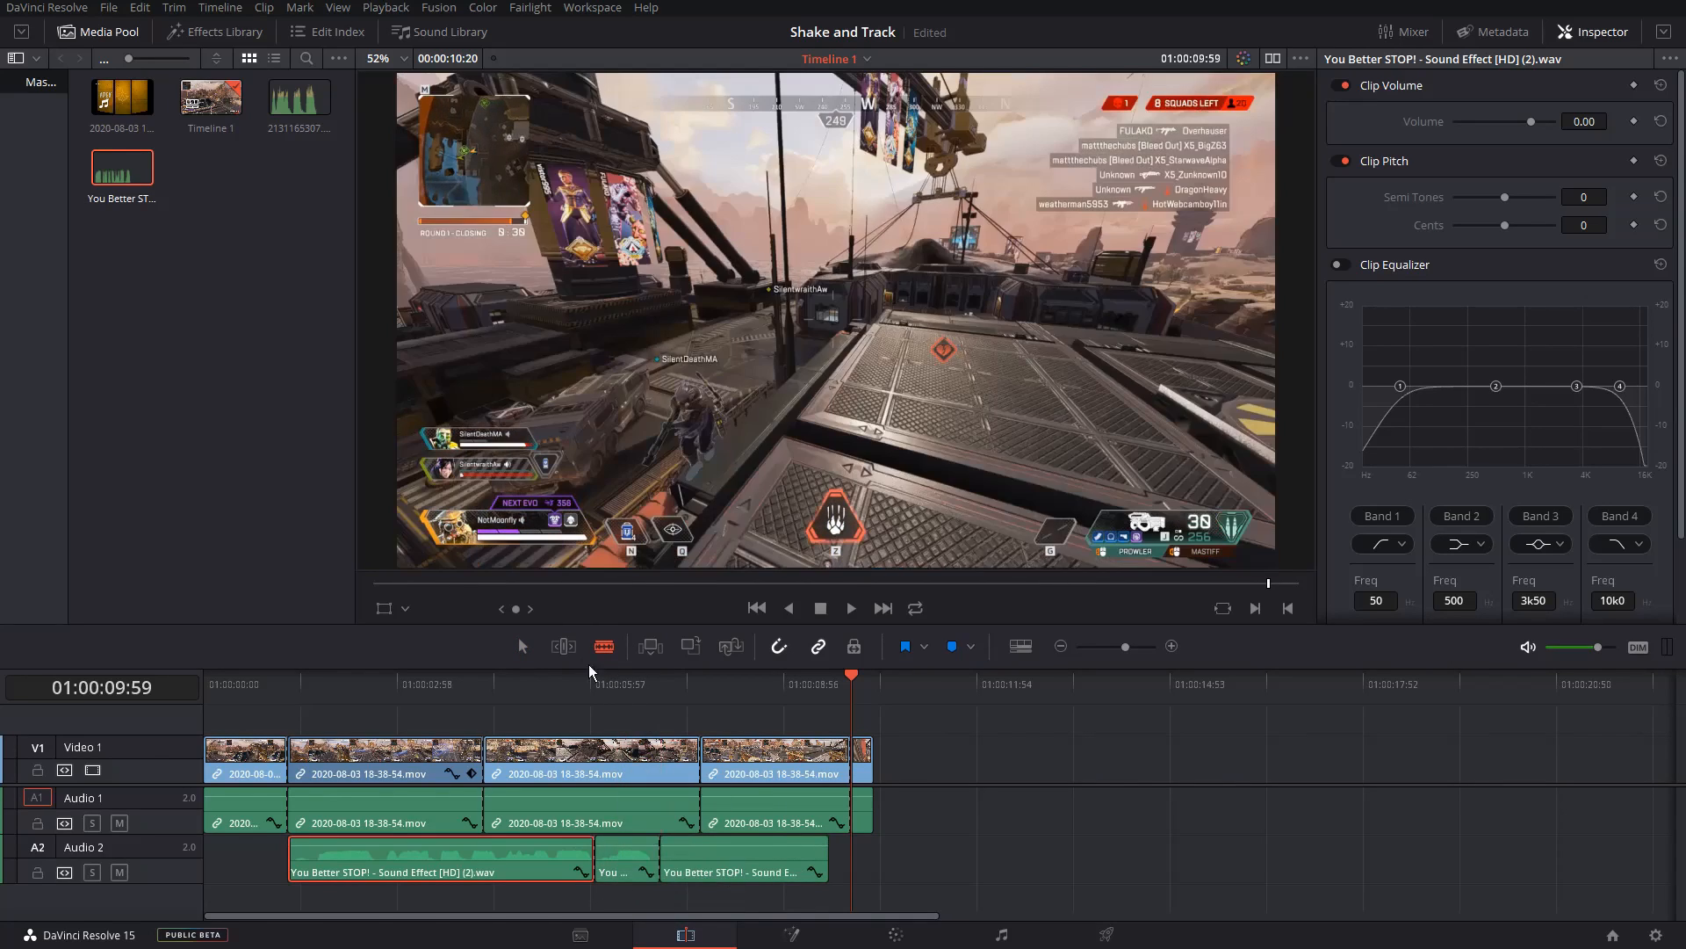
click(522, 648)
click(760, 868)
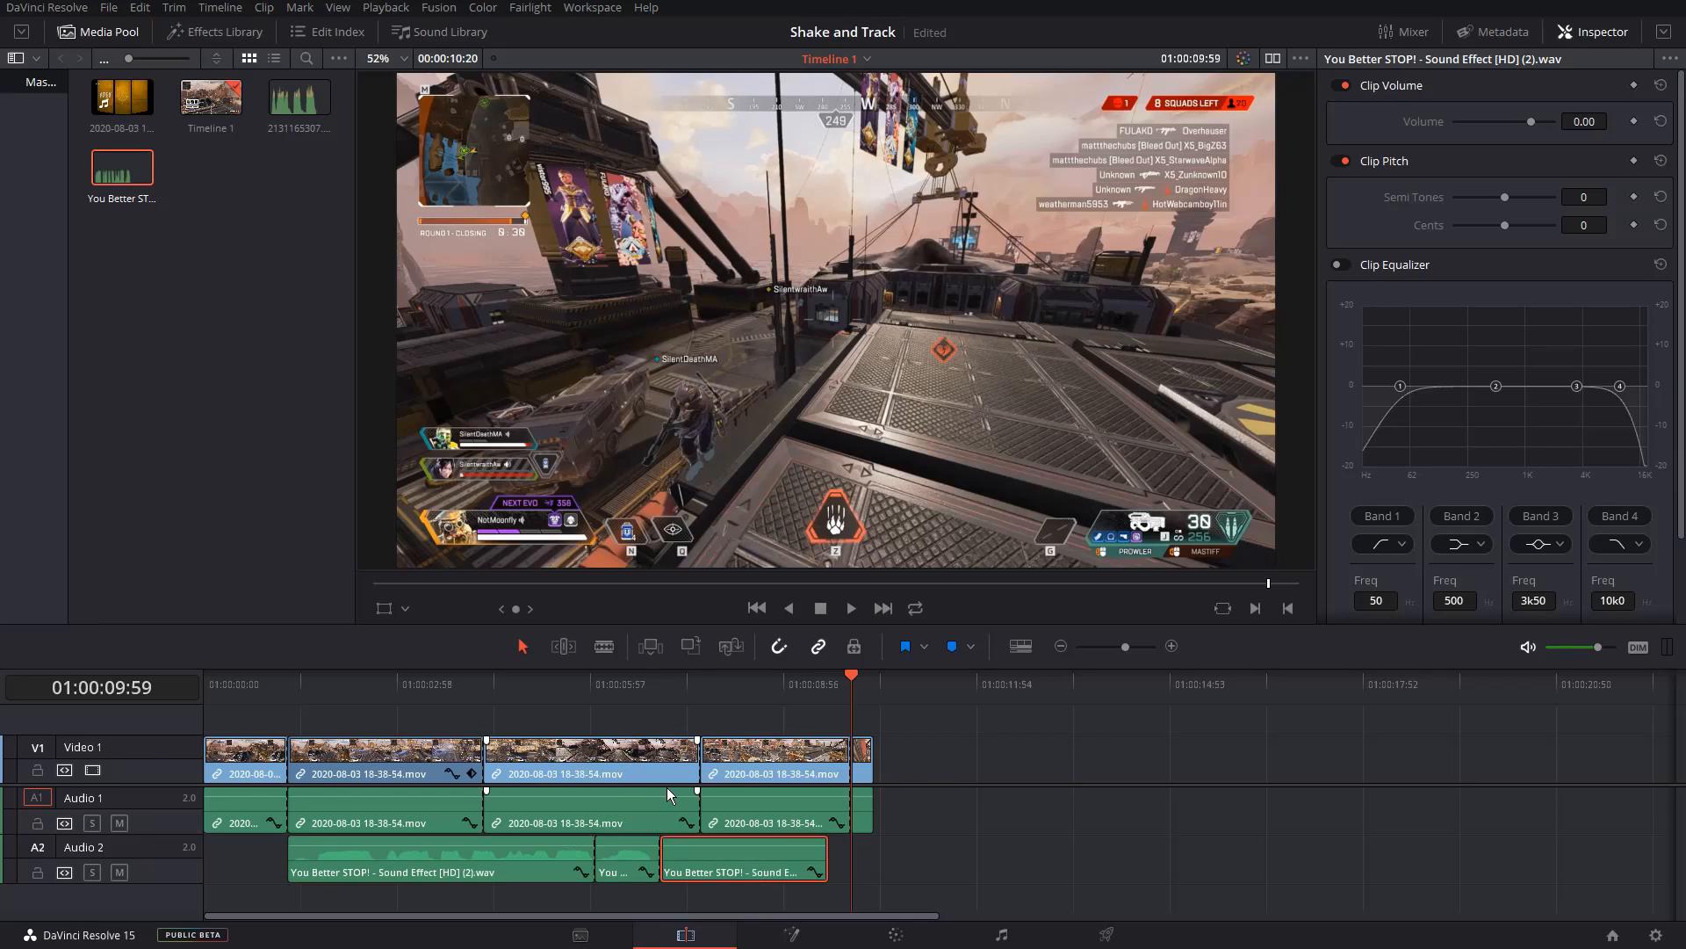
key(Delete)
Step: Move the short sound effect piece to 01:00:08:19 on Audio 2 and adjust both edges of the gameplay clip above to match it
click(614, 688)
key(space)
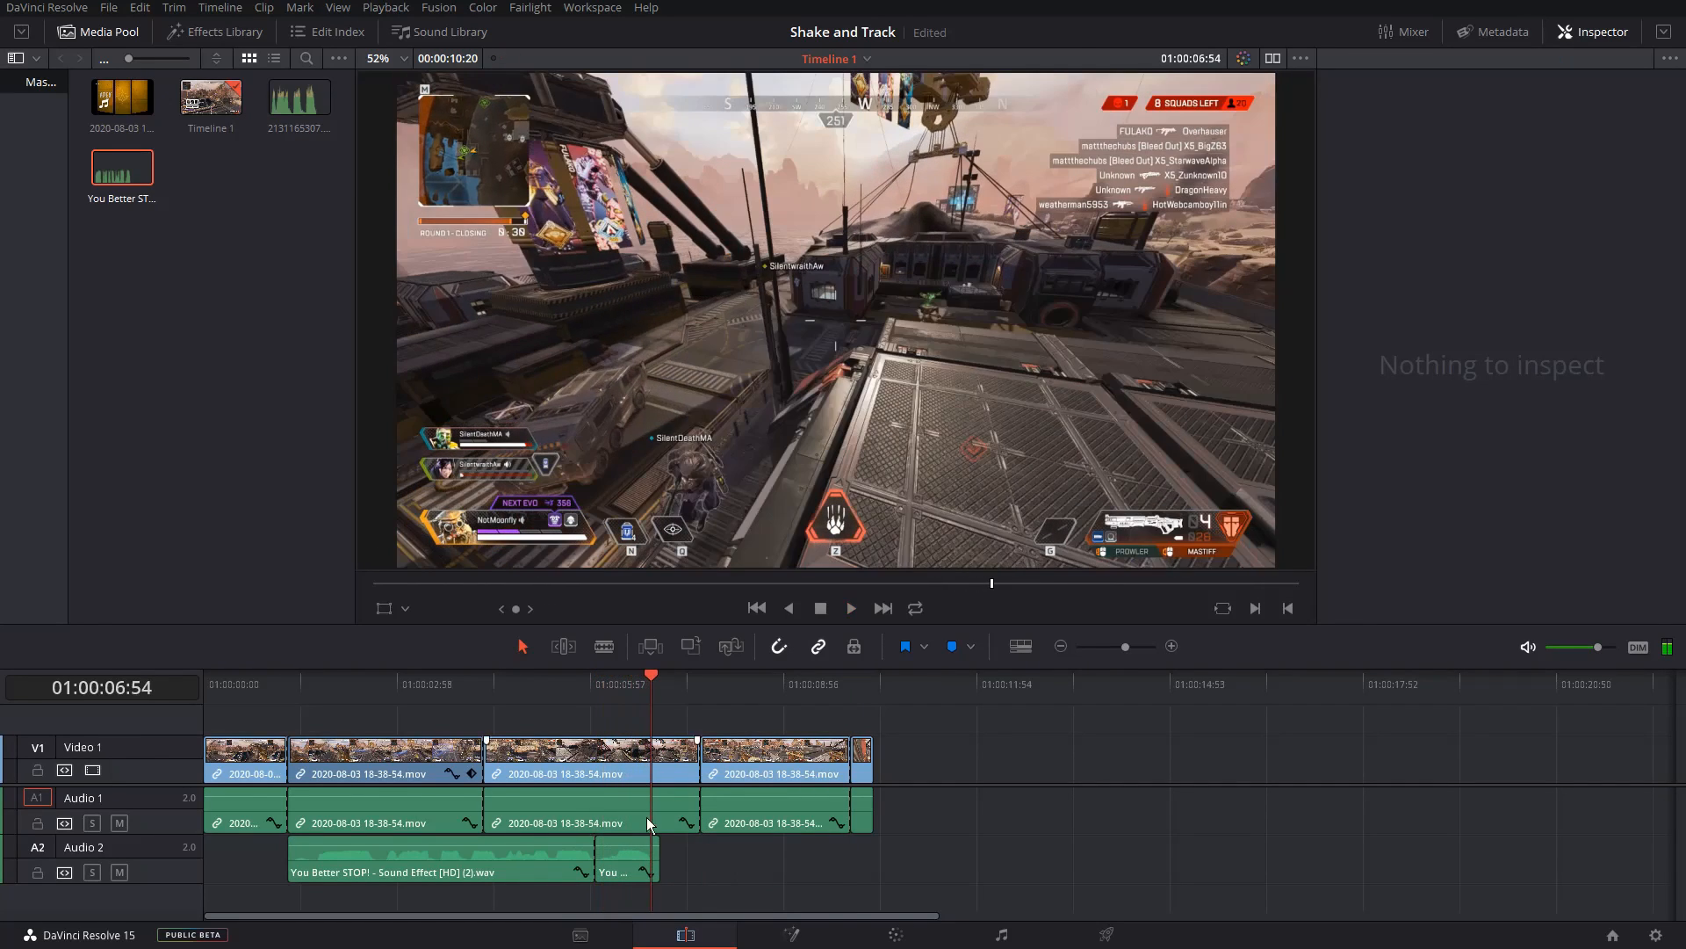
drag(619, 861, 724, 856)
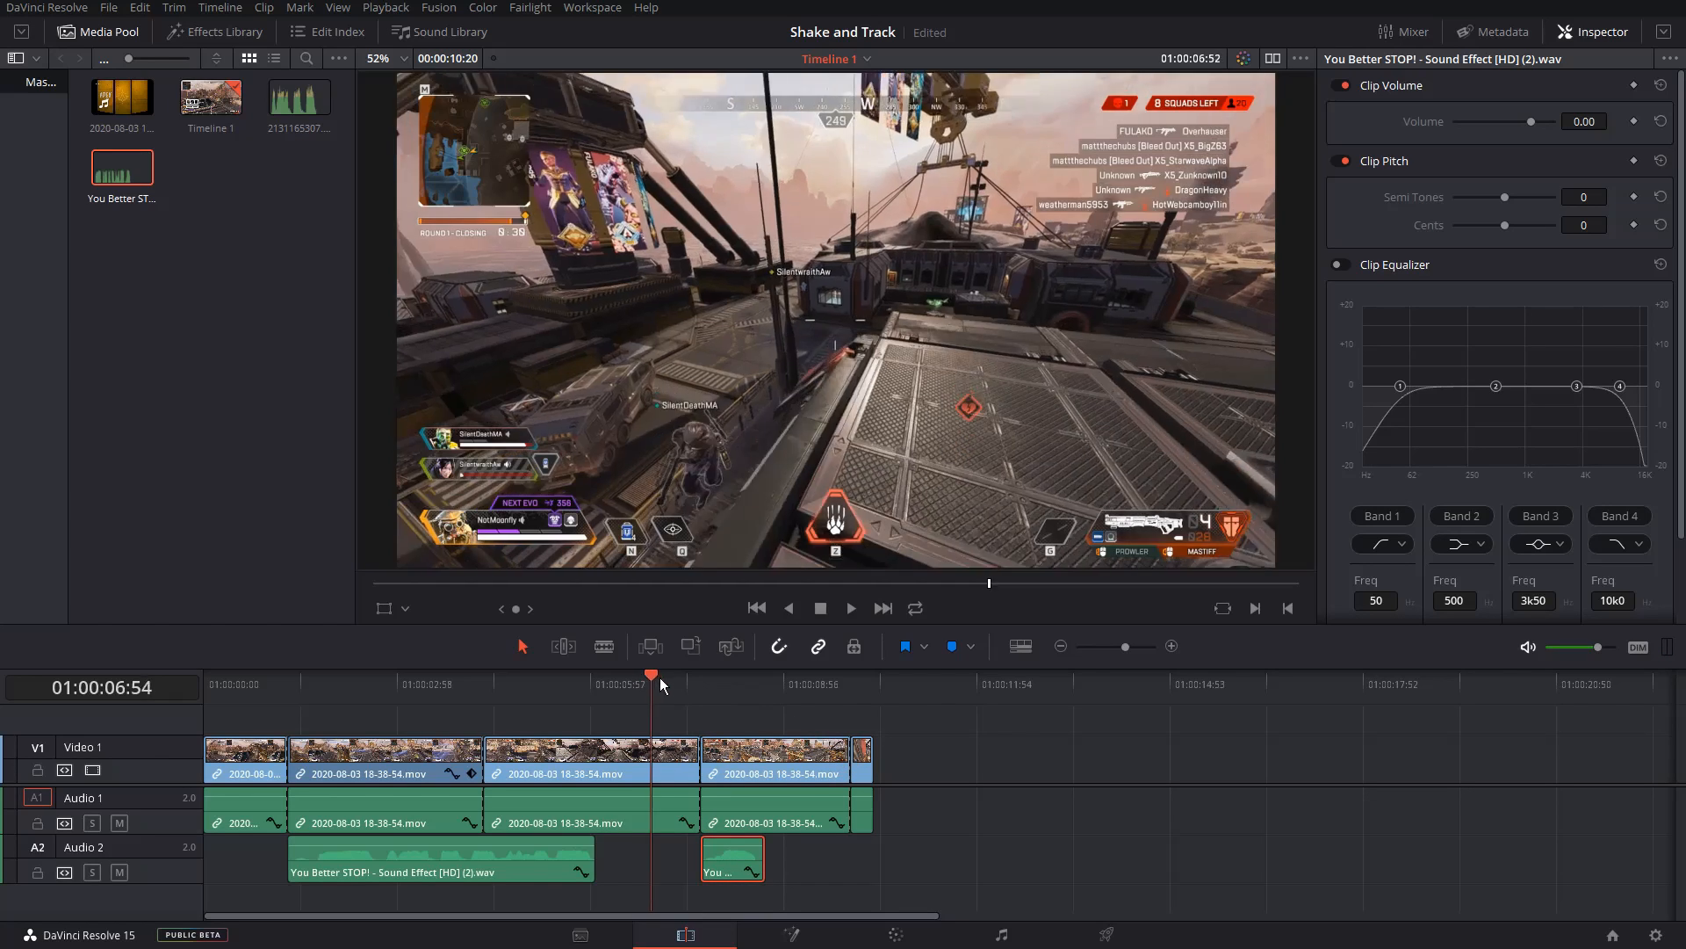
drag(656, 676, 771, 687)
drag(729, 861, 772, 861)
drag(697, 753, 742, 754)
drag(851, 763, 808, 762)
drag(747, 681, 813, 694)
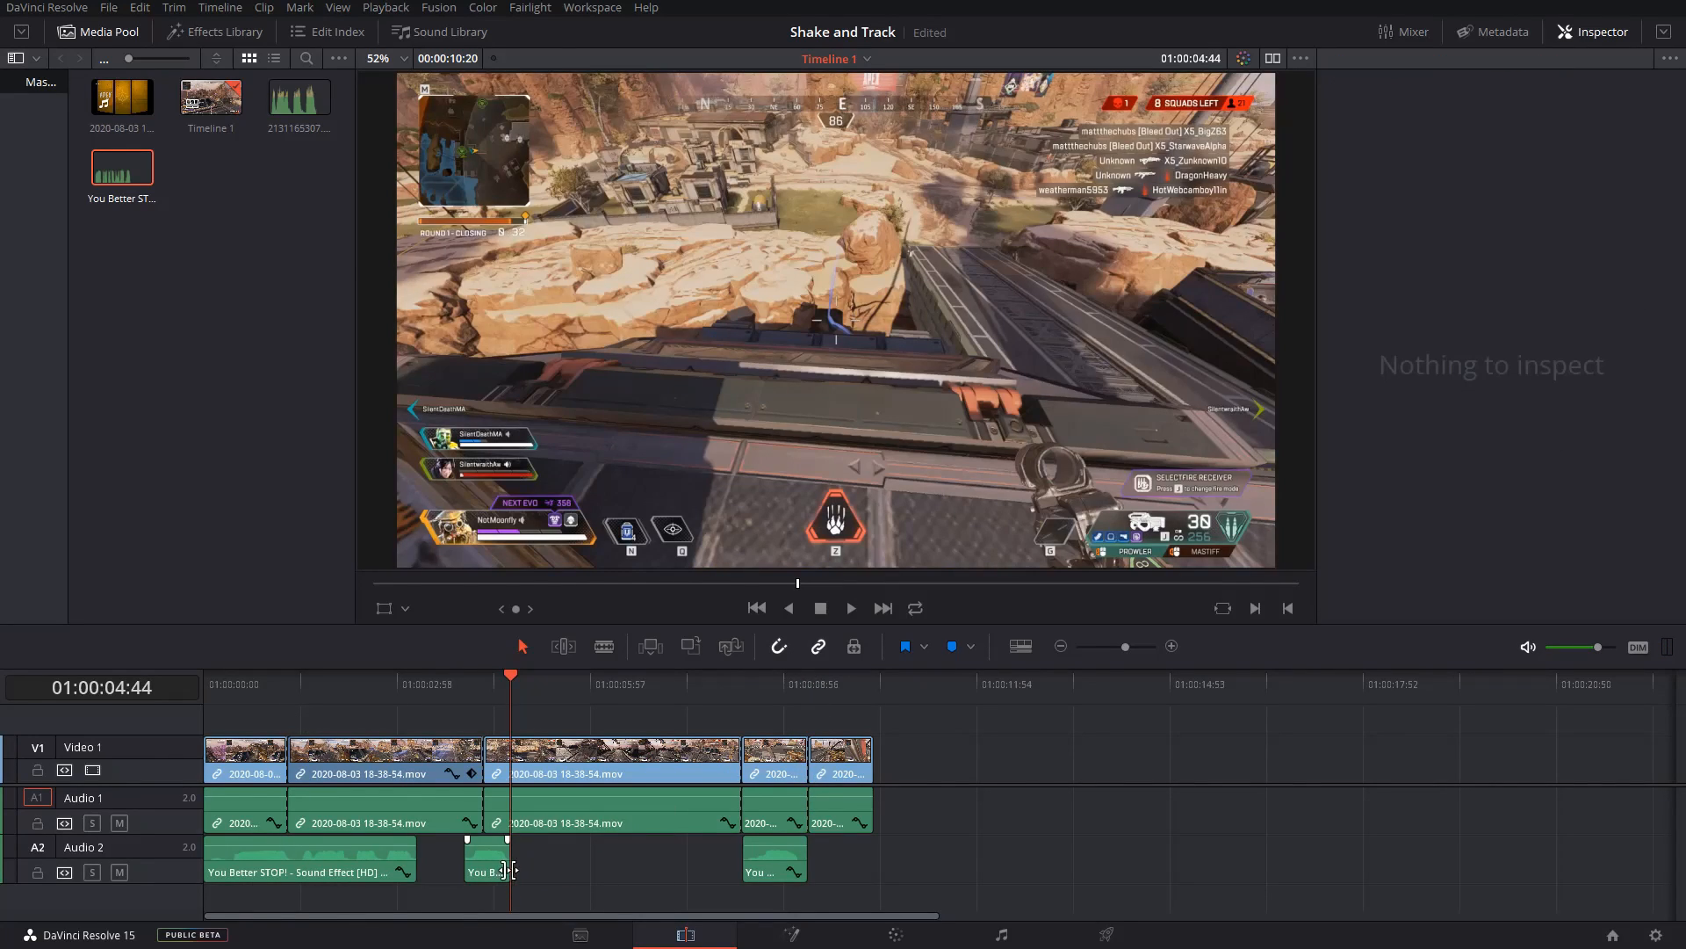
Step: Move the small second sound piece on Audio 2 so it directly follows the opening sound piece
drag(485, 857, 438, 859)
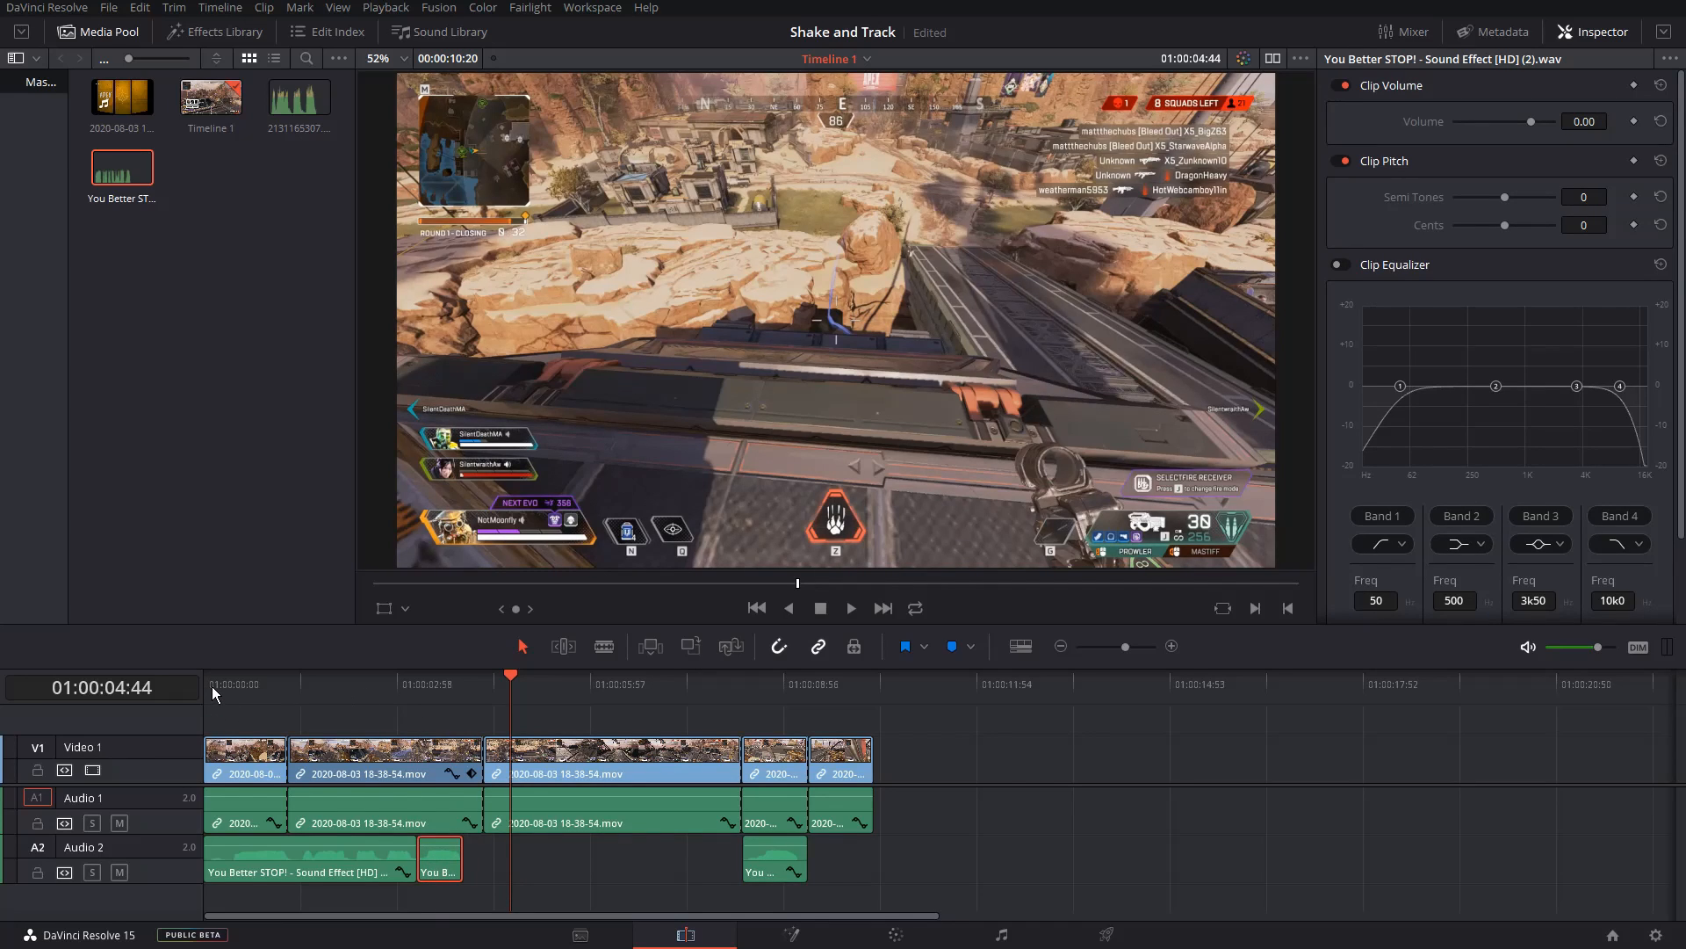
Step: Apply the Camera Shake effect to the short gameplay clip at 01:00:08:19 and set its Zoom to 4.910 and Position Y to 1194
click(747, 688)
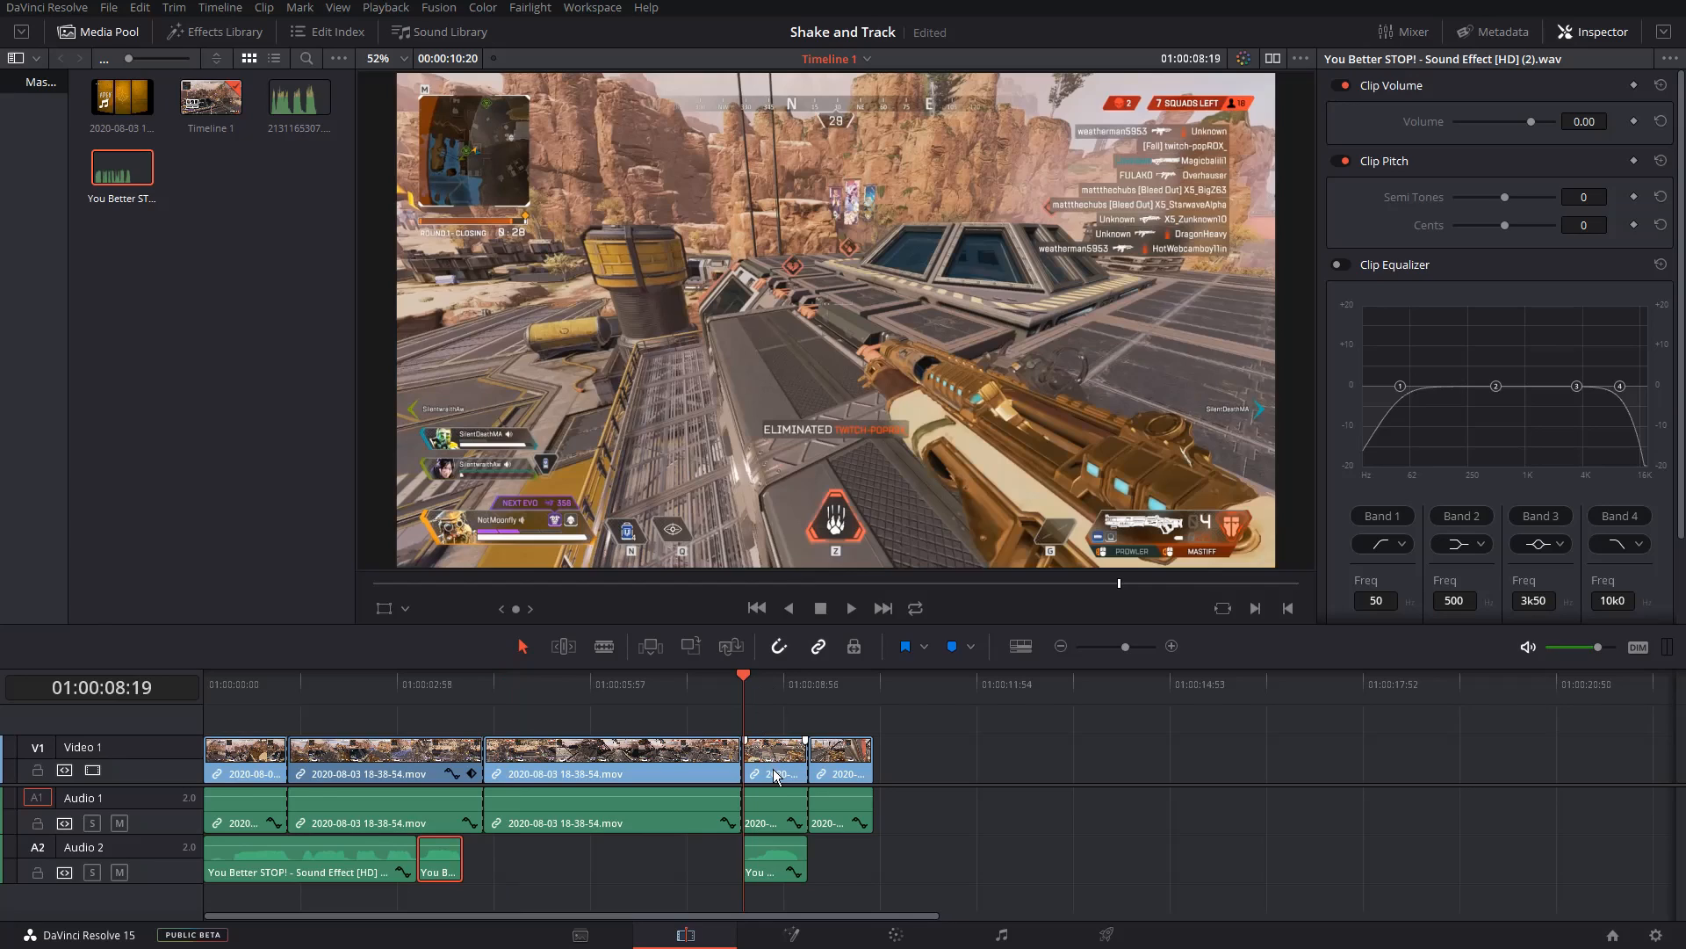
click(777, 777)
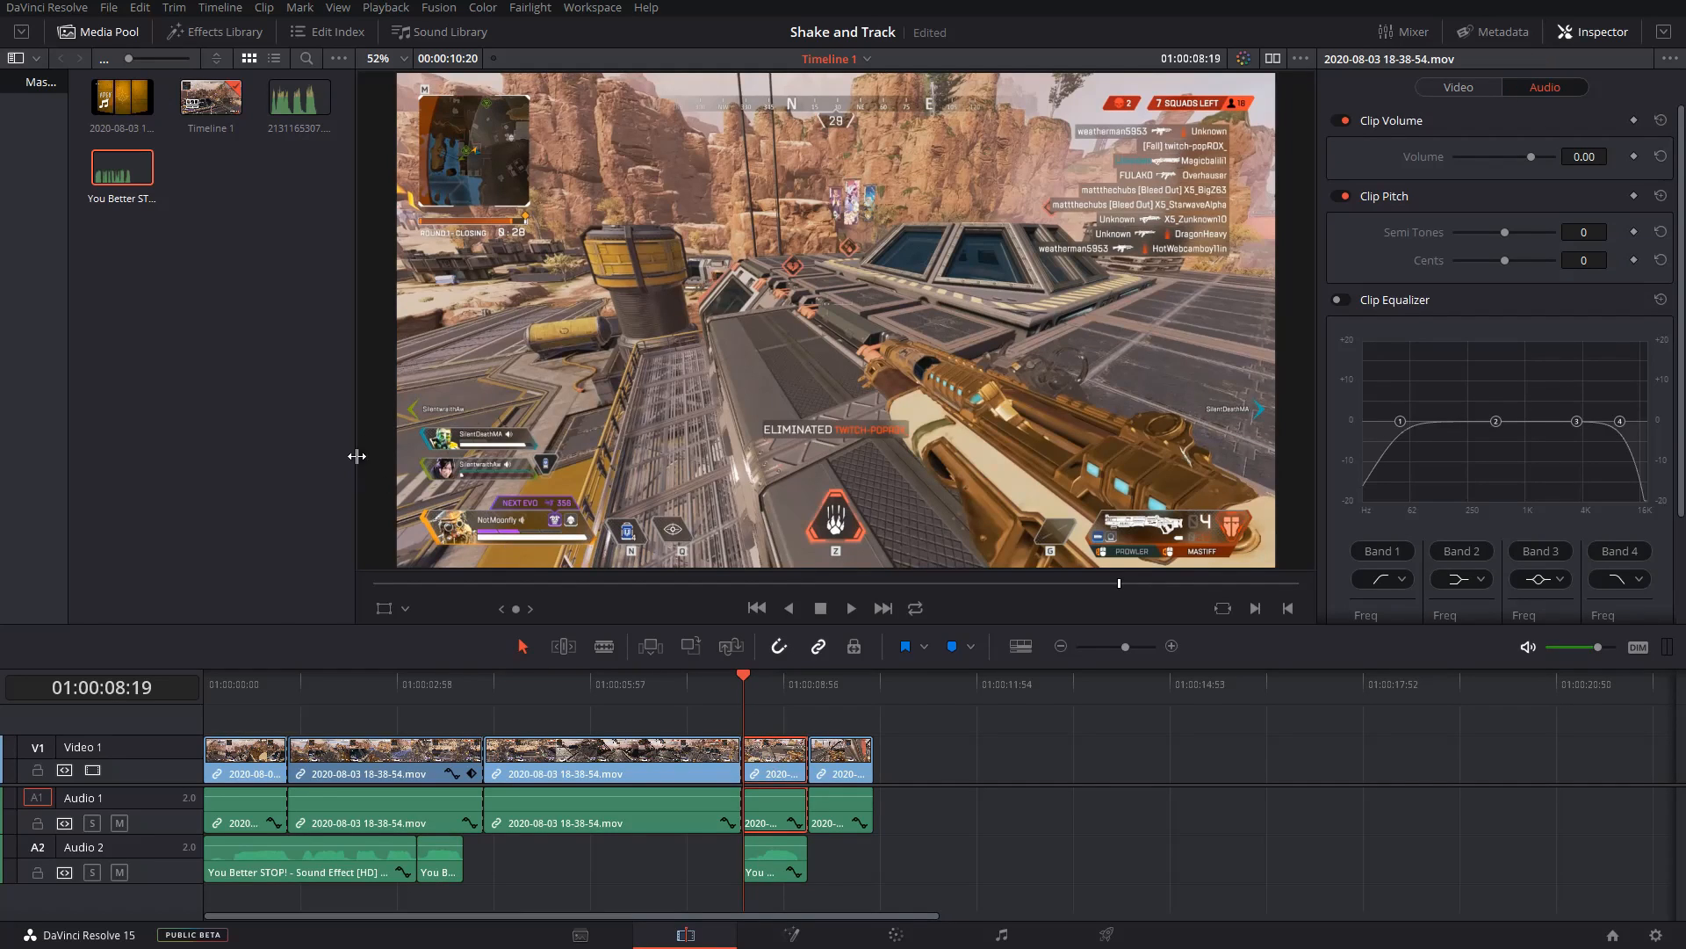
click(216, 31)
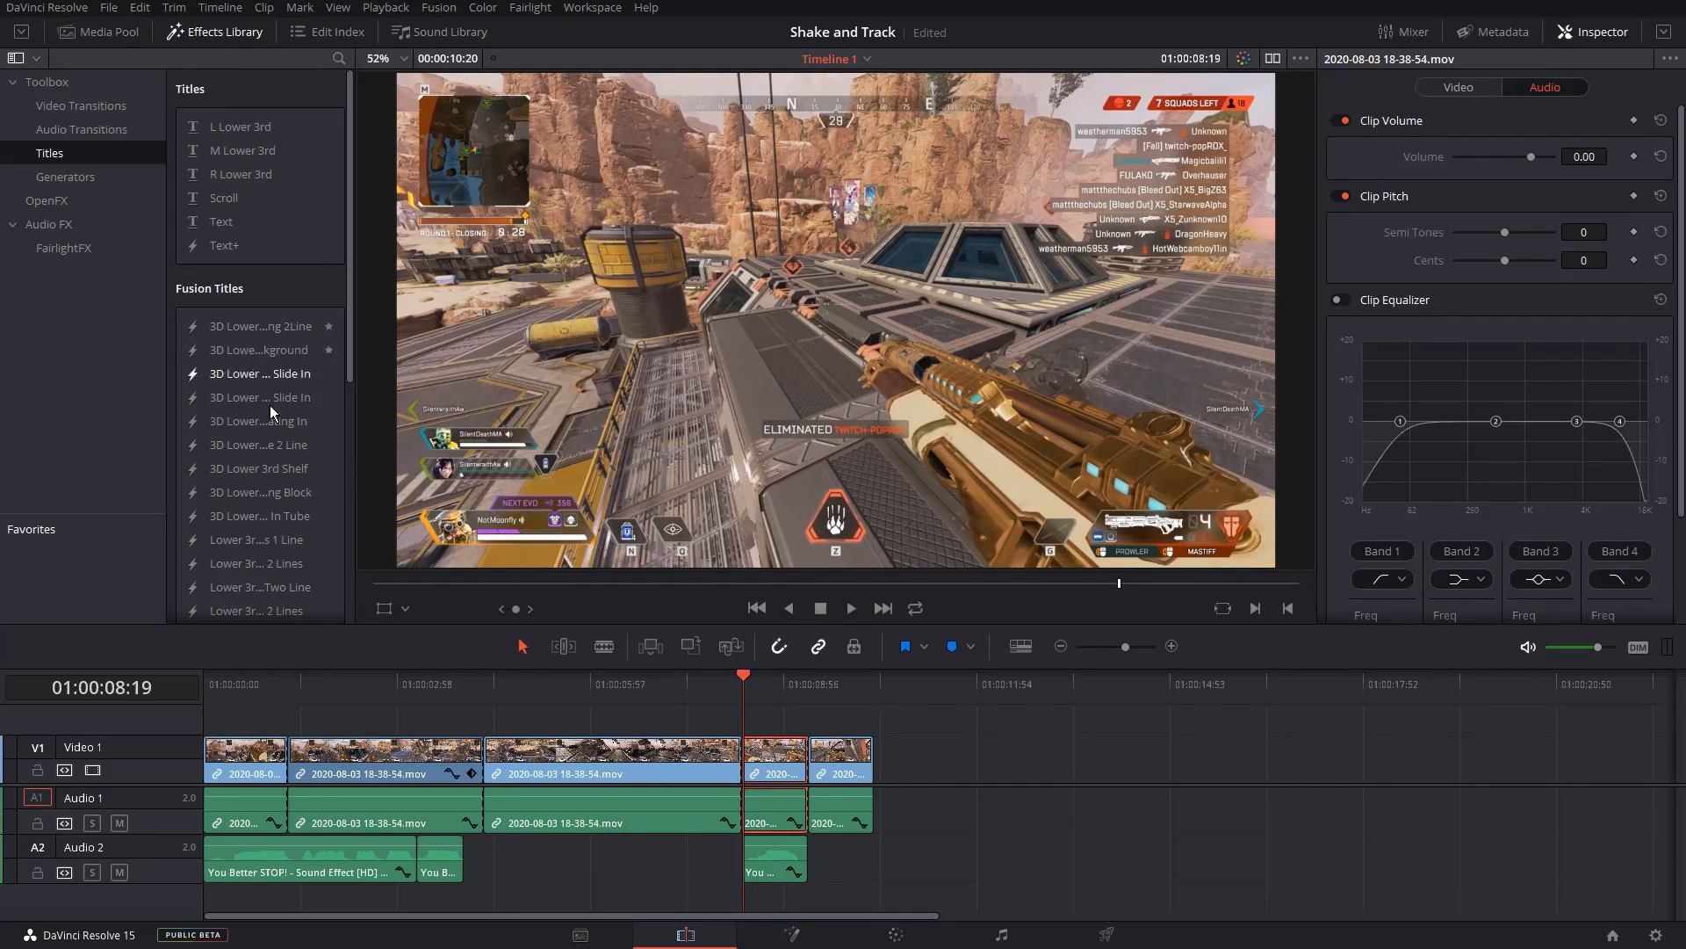
click(55, 203)
scroll(251, 392, down, 5)
scroll(251, 393, down, 4)
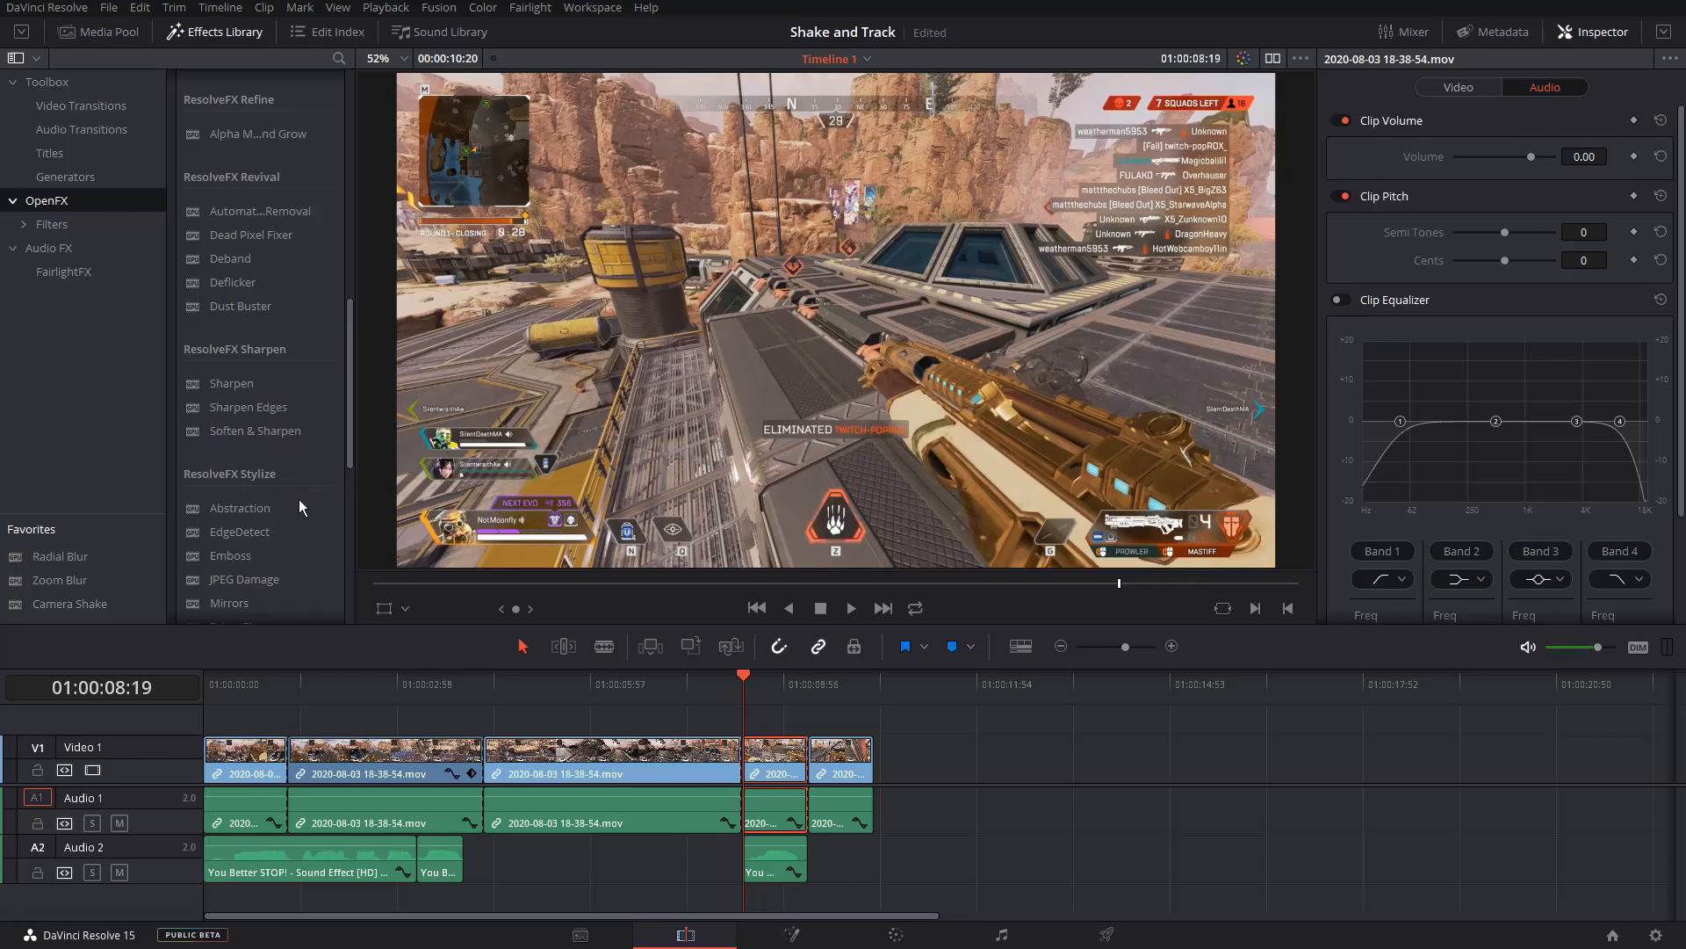
scroll(298, 499, down, 4)
drag(267, 562, 776, 764)
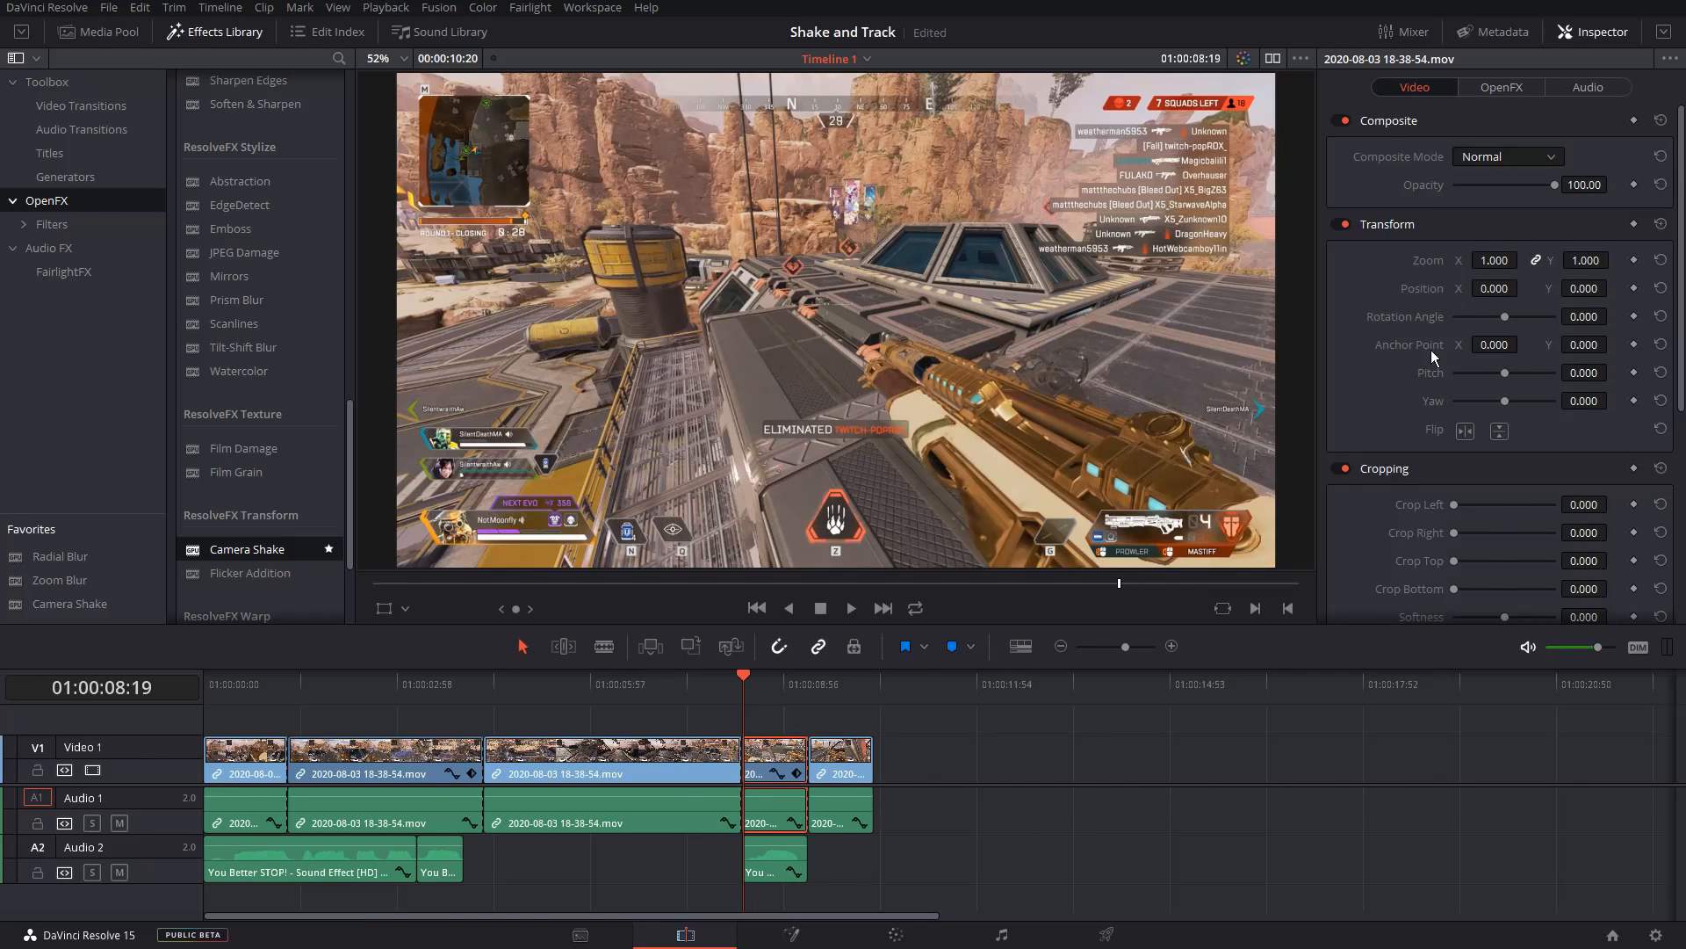
drag(1586, 264, 1613, 286)
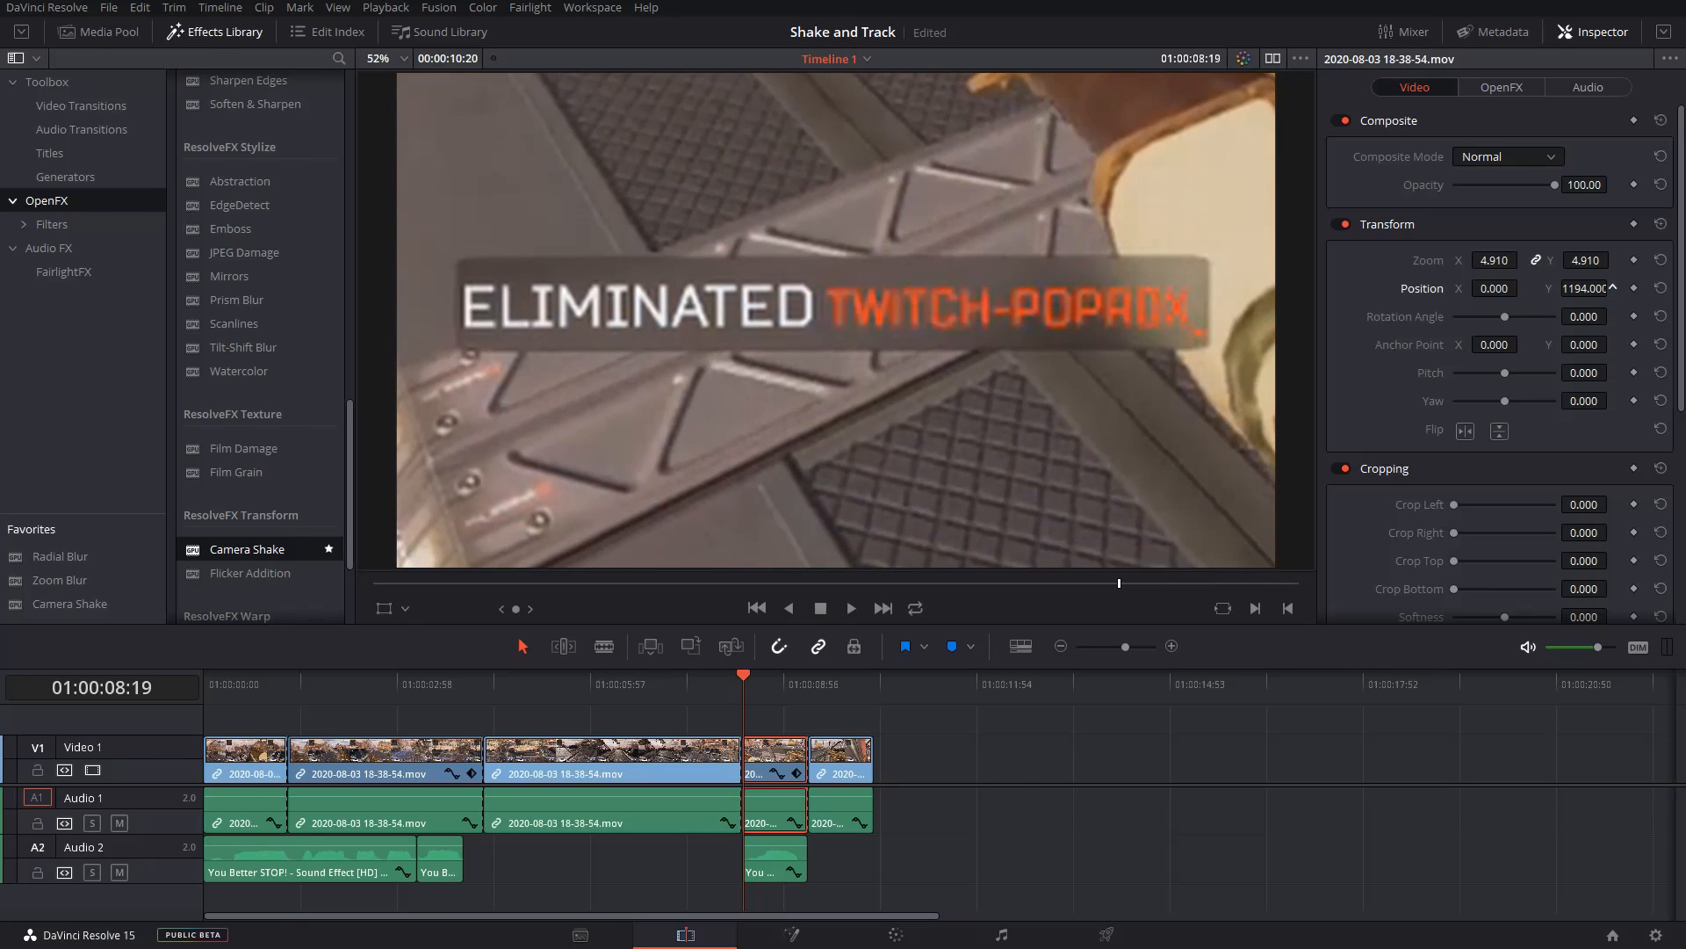
Step: Set Camera Shake's Motion Scale to 2.000, Speed Scale to 1.458, Motion Blur to 0.458, Pan Amplitude to 0.440, Tilt Amplitude to 0.551 and PTR Speed to 0.983
click(1489, 90)
drag(1514, 160, 1529, 158)
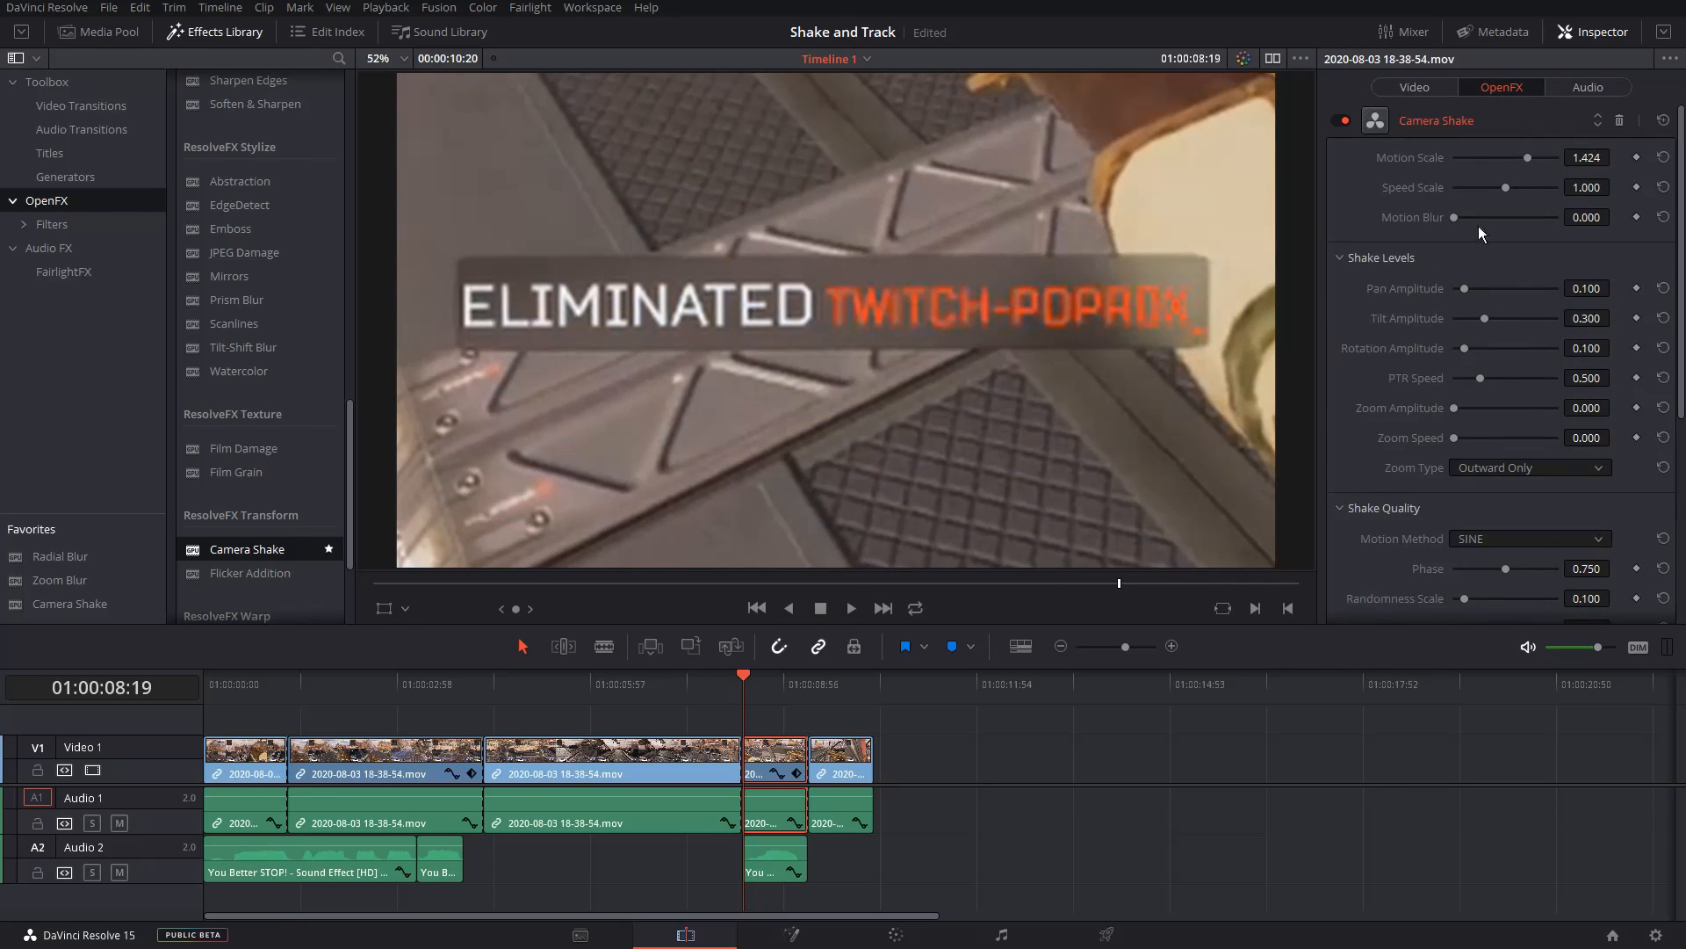
click(760, 682)
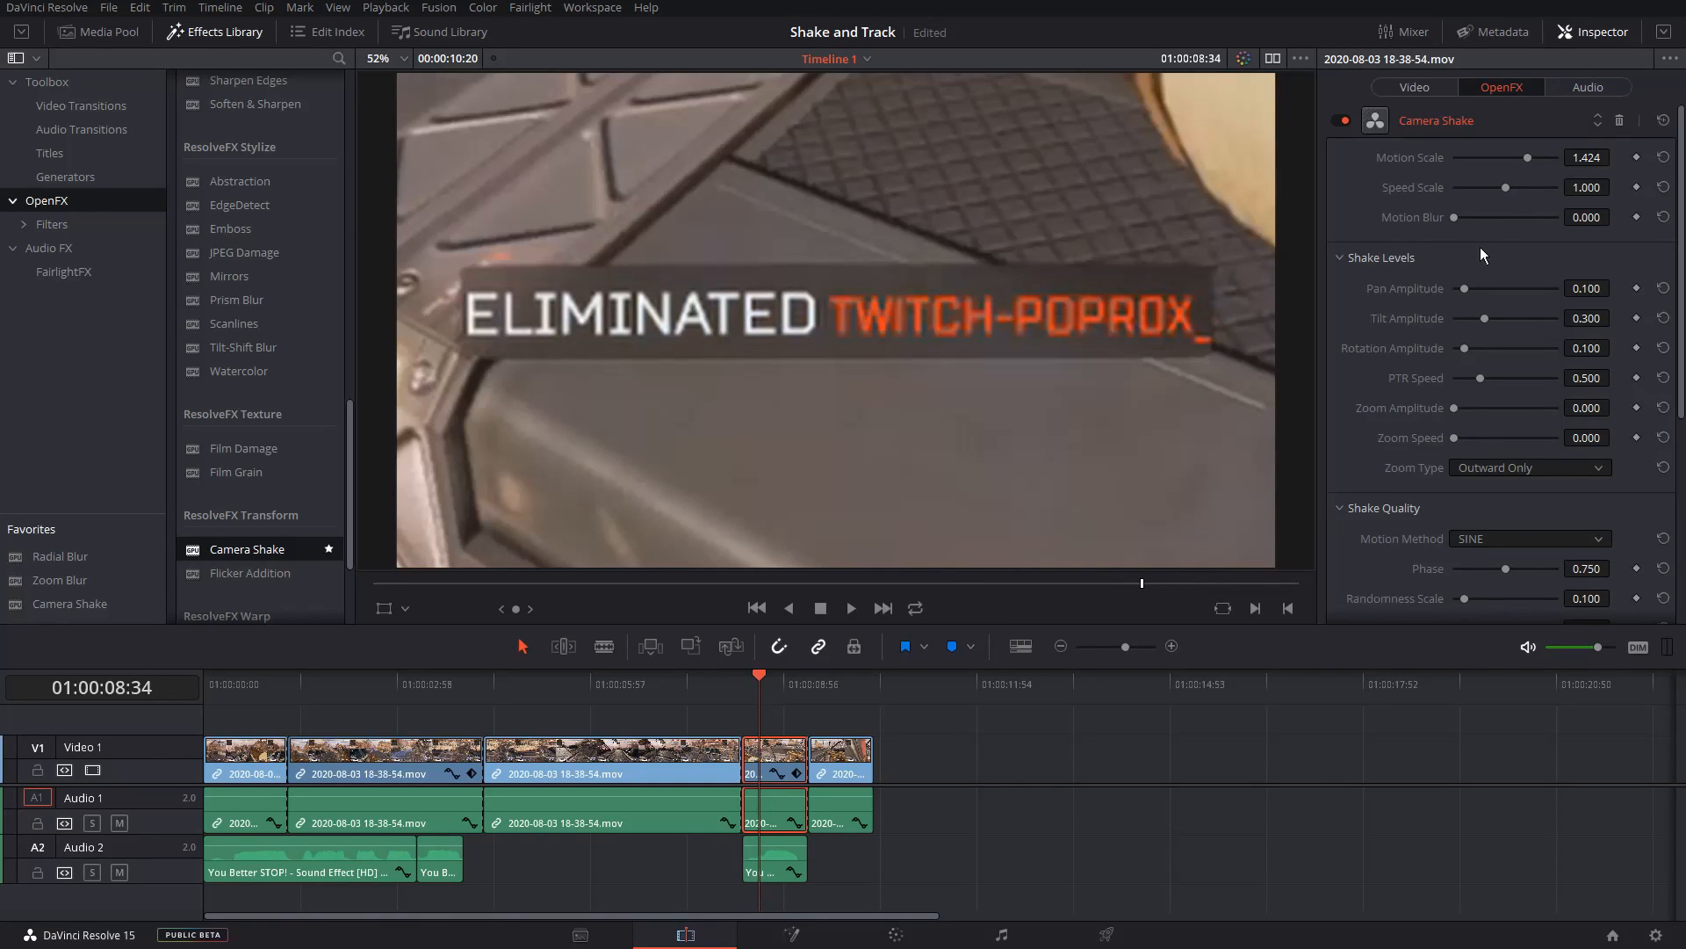
drag(1542, 156, 1501, 218)
drag(1478, 287, 1499, 288)
drag(1485, 318, 1510, 318)
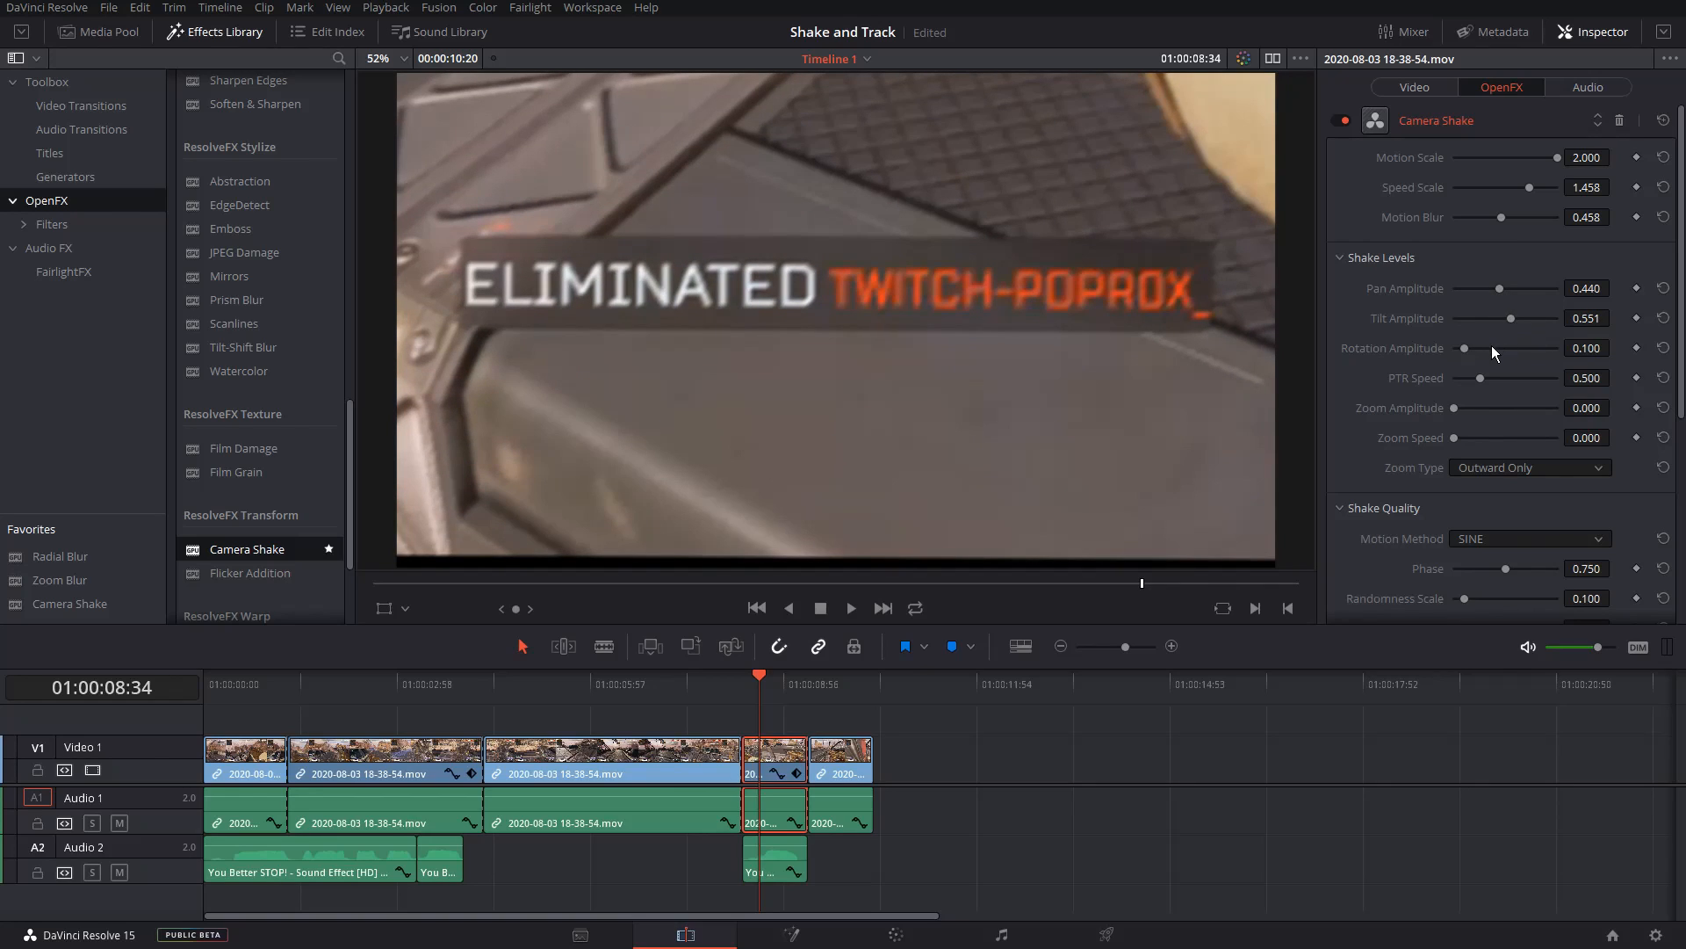
drag(1498, 376, 1505, 378)
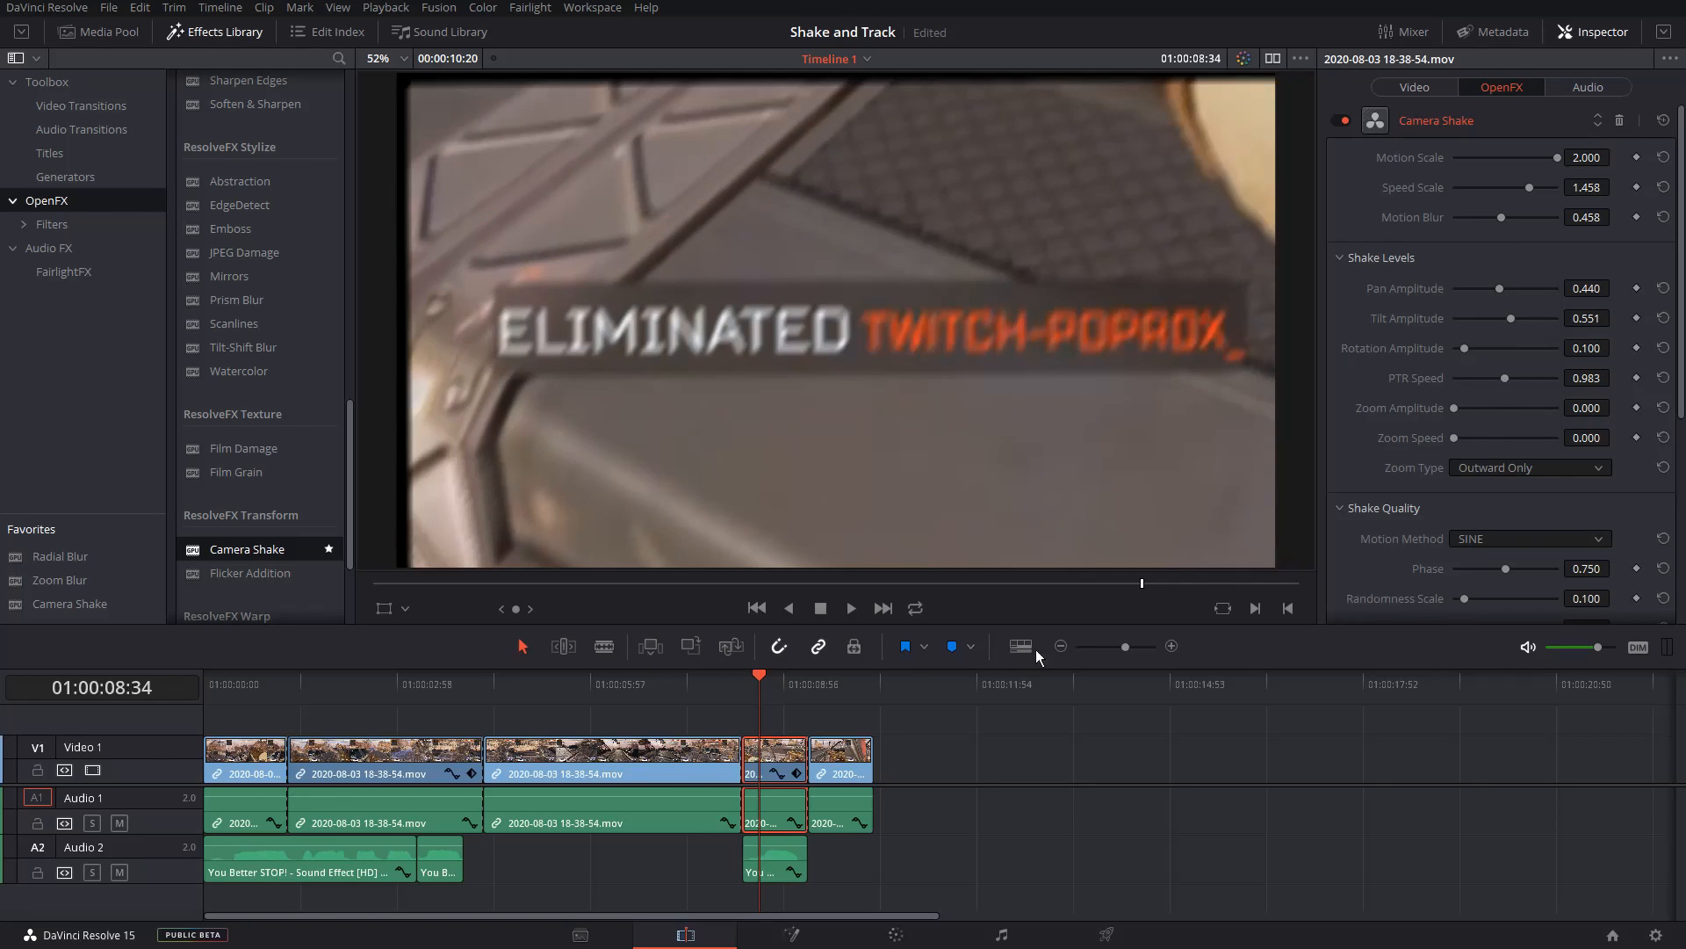
Step: Enable color output render caching for the short shake clip and play it from 01:00:08:19
click(744, 681)
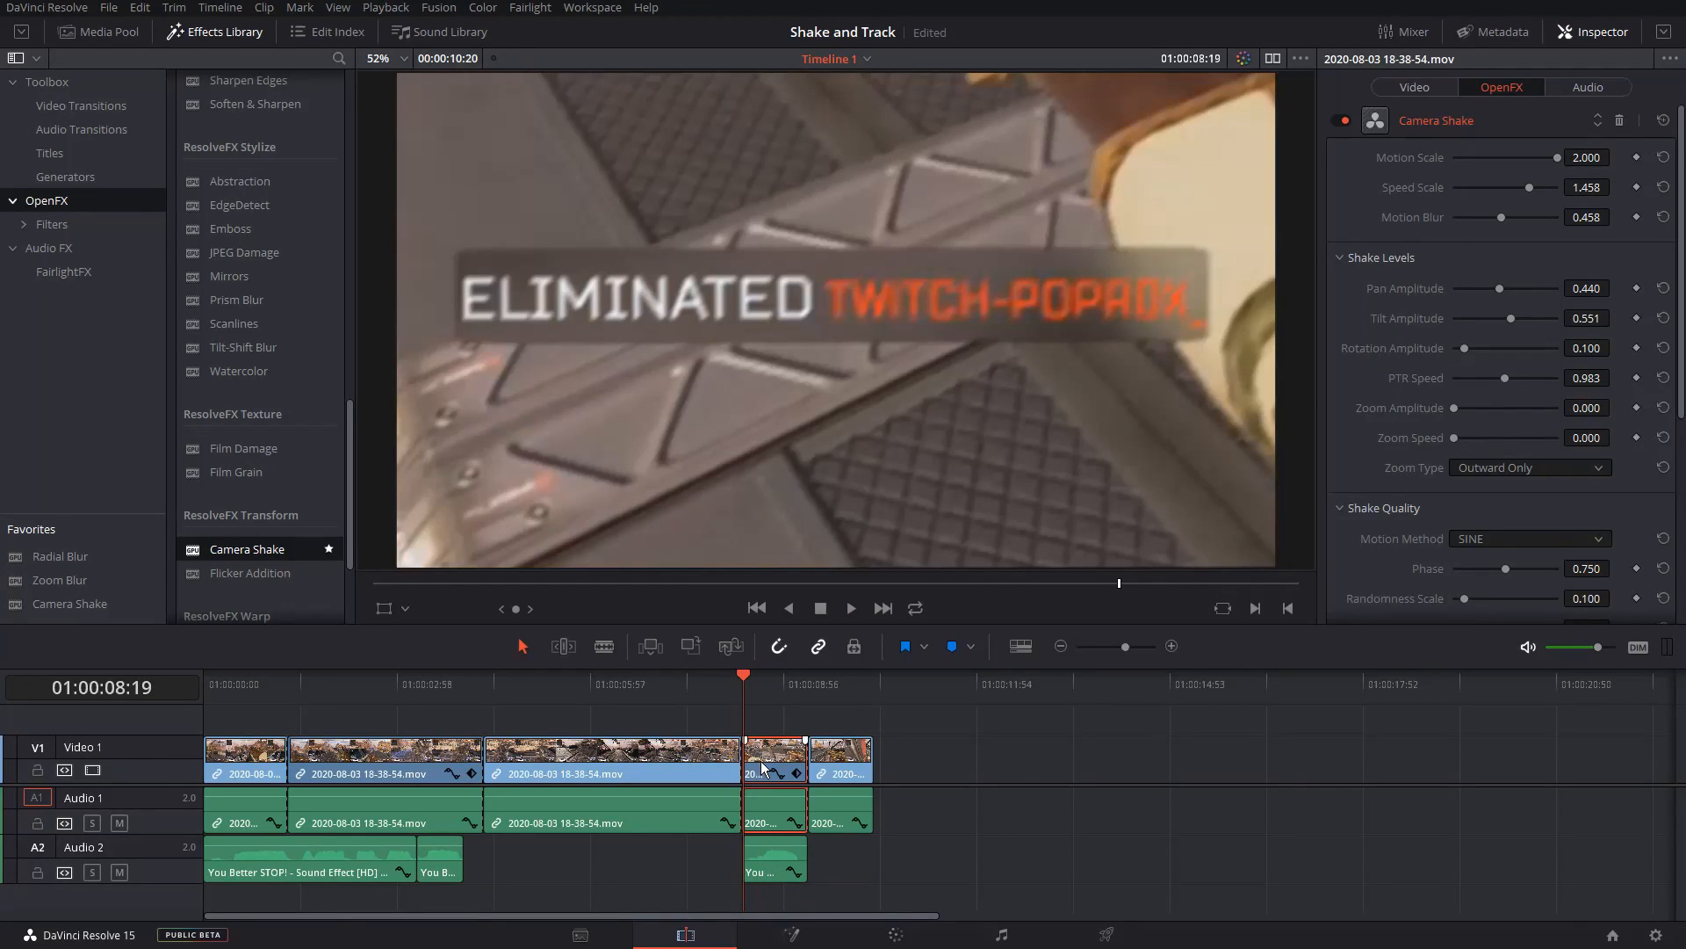
right_click(761, 761)
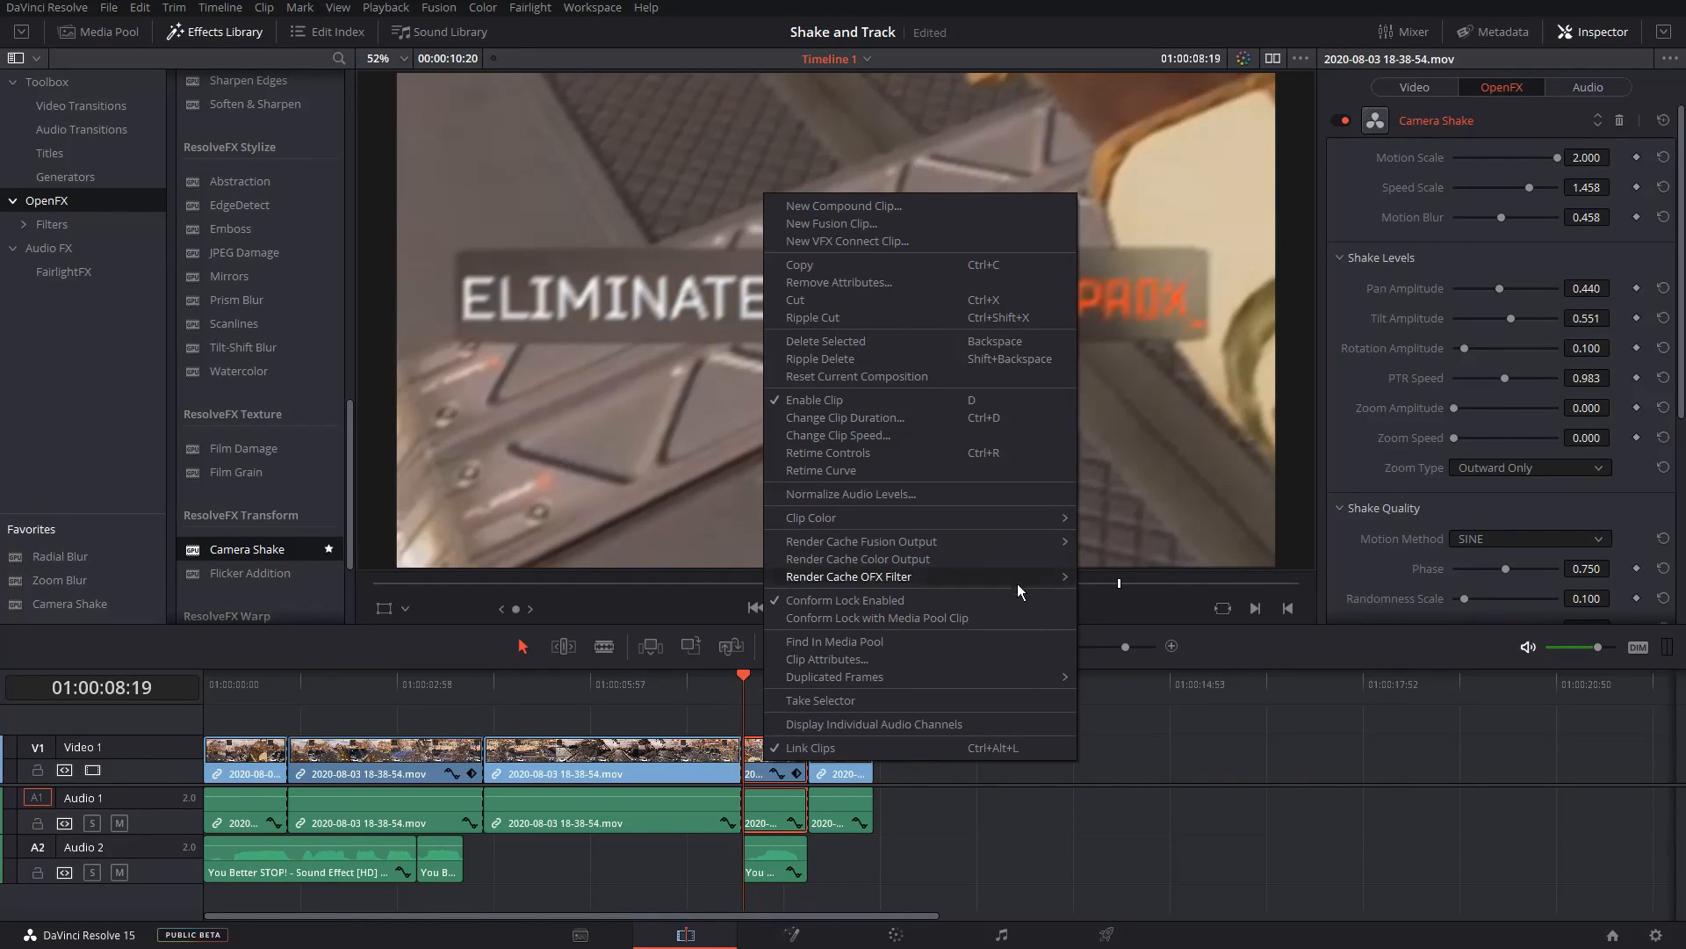
click(933, 560)
key(space)
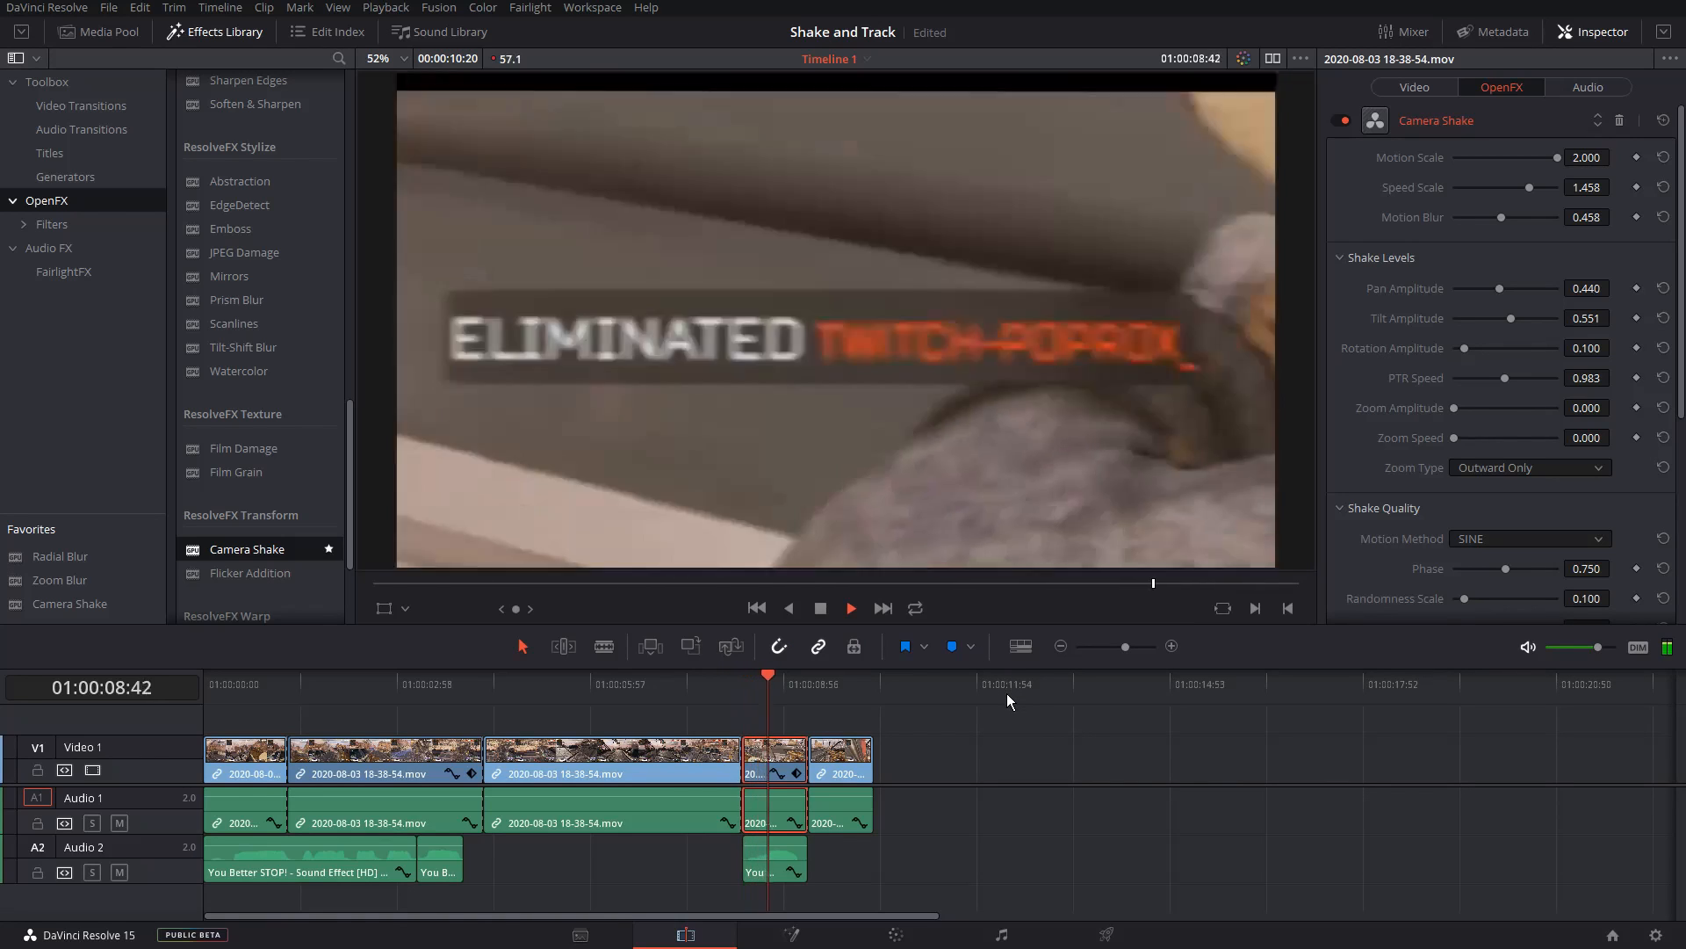
click(747, 693)
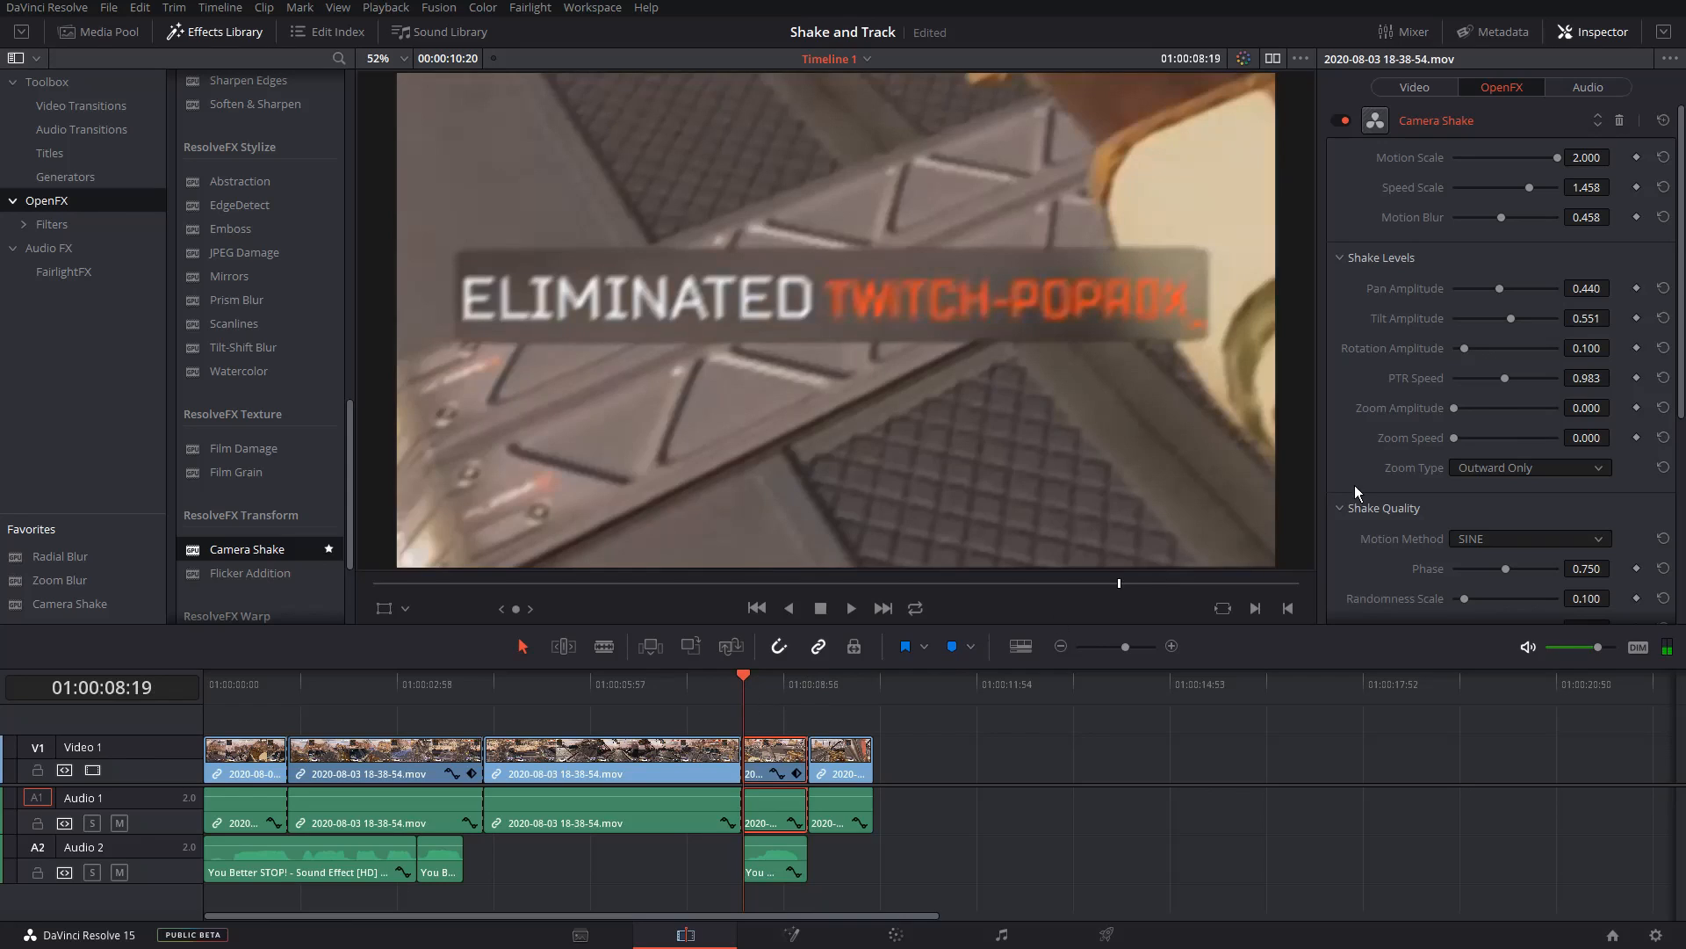
Step: Set Camera Shake's Zoom Speed to 0.983 and its Zoom Type to Inward Only, previewing the clip
click(1518, 469)
click(1519, 469)
drag(1470, 440, 1480, 437)
key(space)
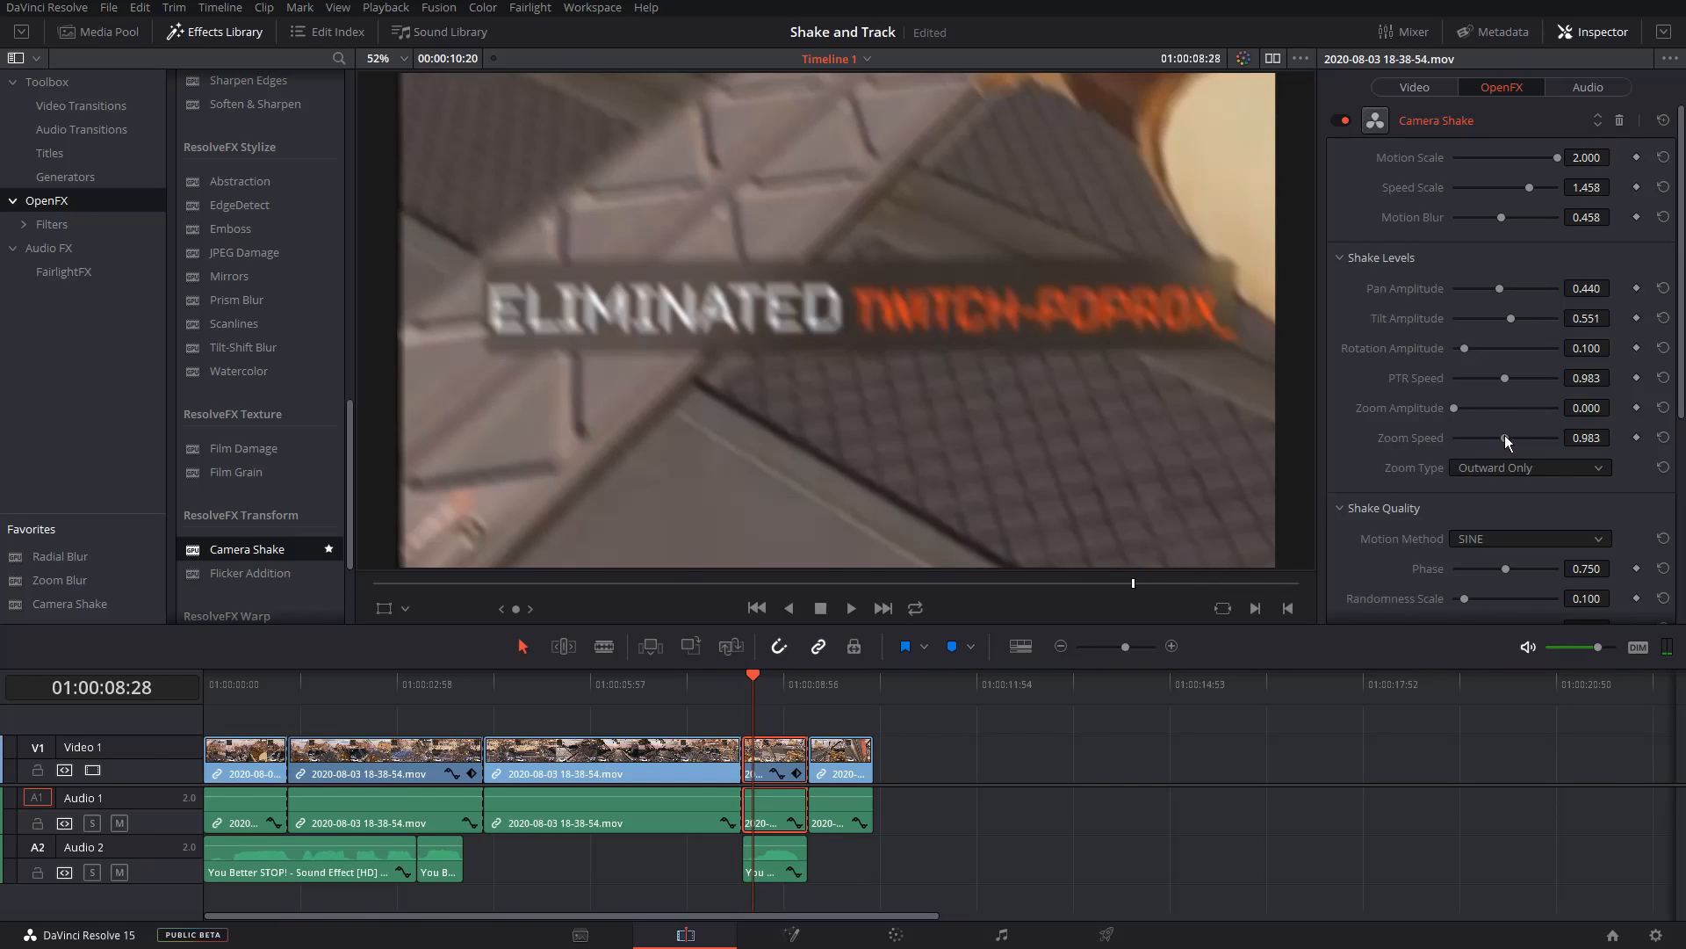
click(1500, 471)
click(1532, 508)
mouse_move(767, 691)
mouse_down()
mouse_move(815, 690)
mouse_move(769, 689)
mouse_up()
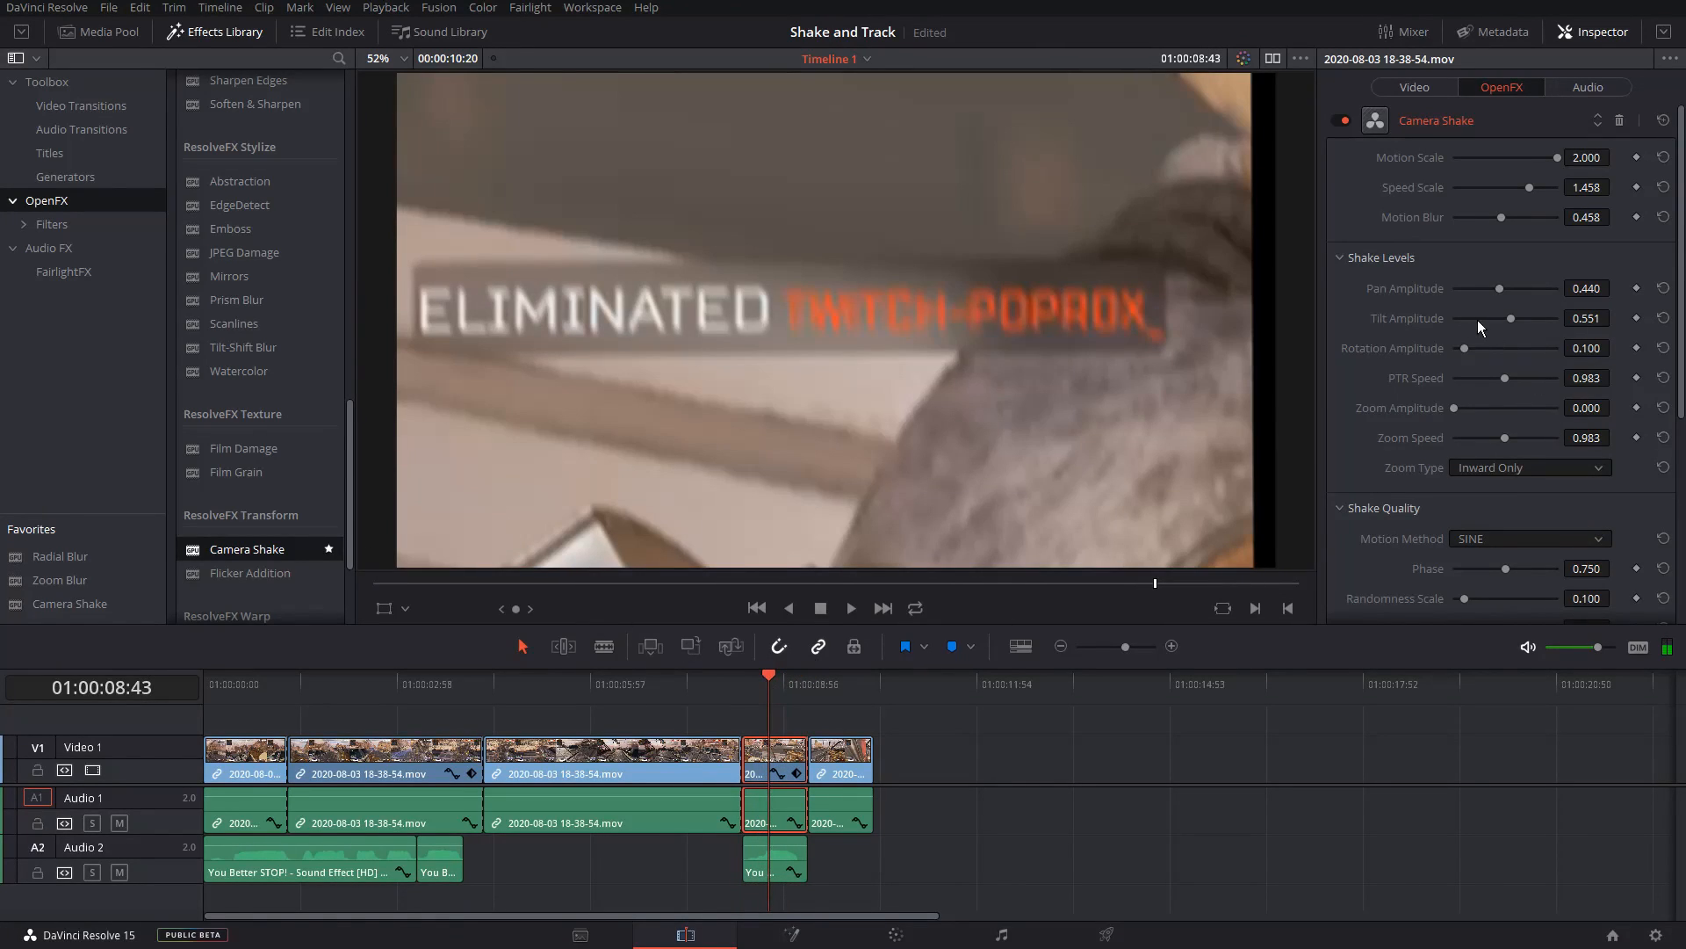
Step: Set Camera Shake's Motion Scale to 0.729 and Speed Scale to 1.746, previewing the clip from its start
drag(1552, 156, 1515, 187)
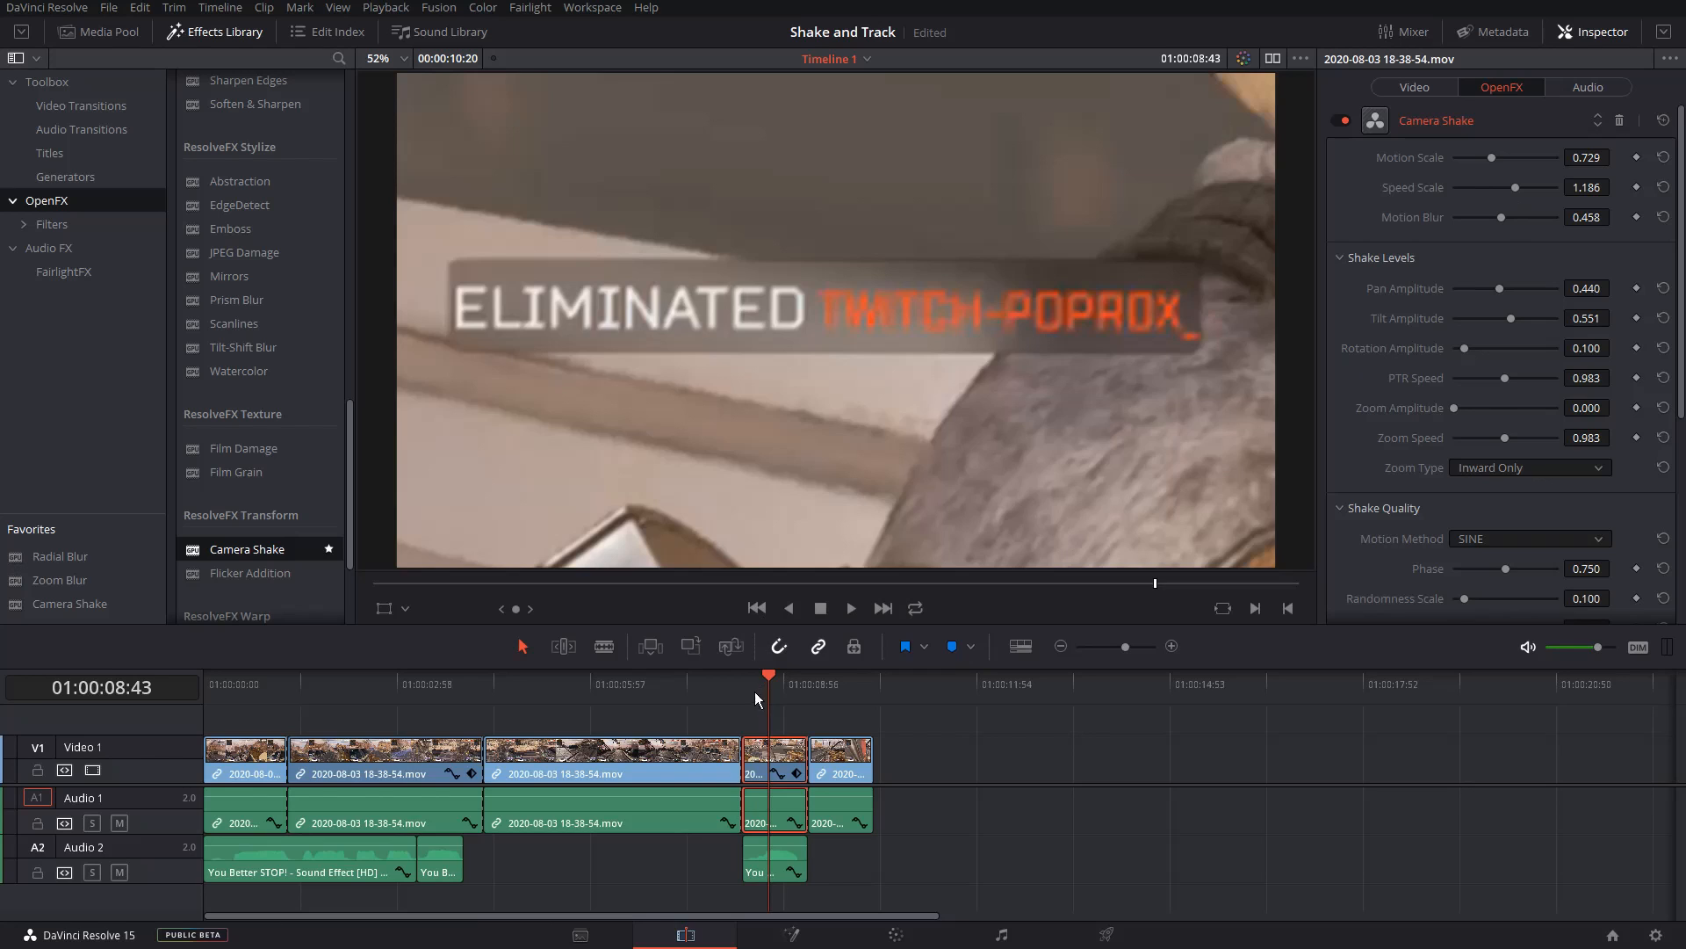
drag(755, 688, 743, 685)
key(space)
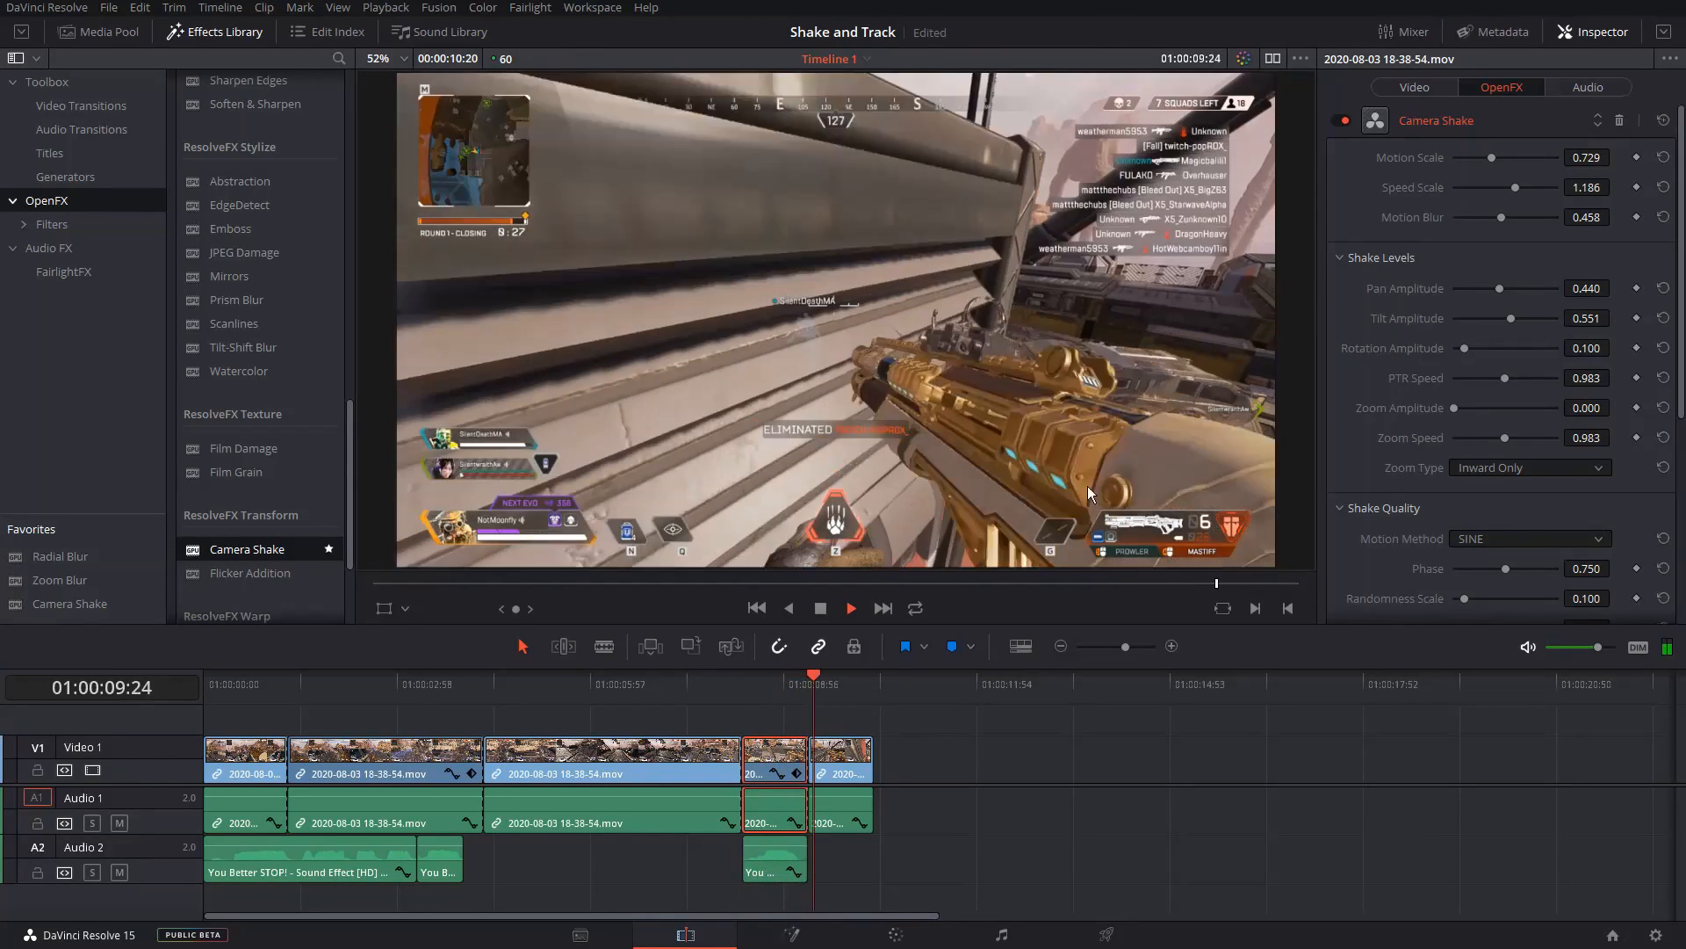
key(space)
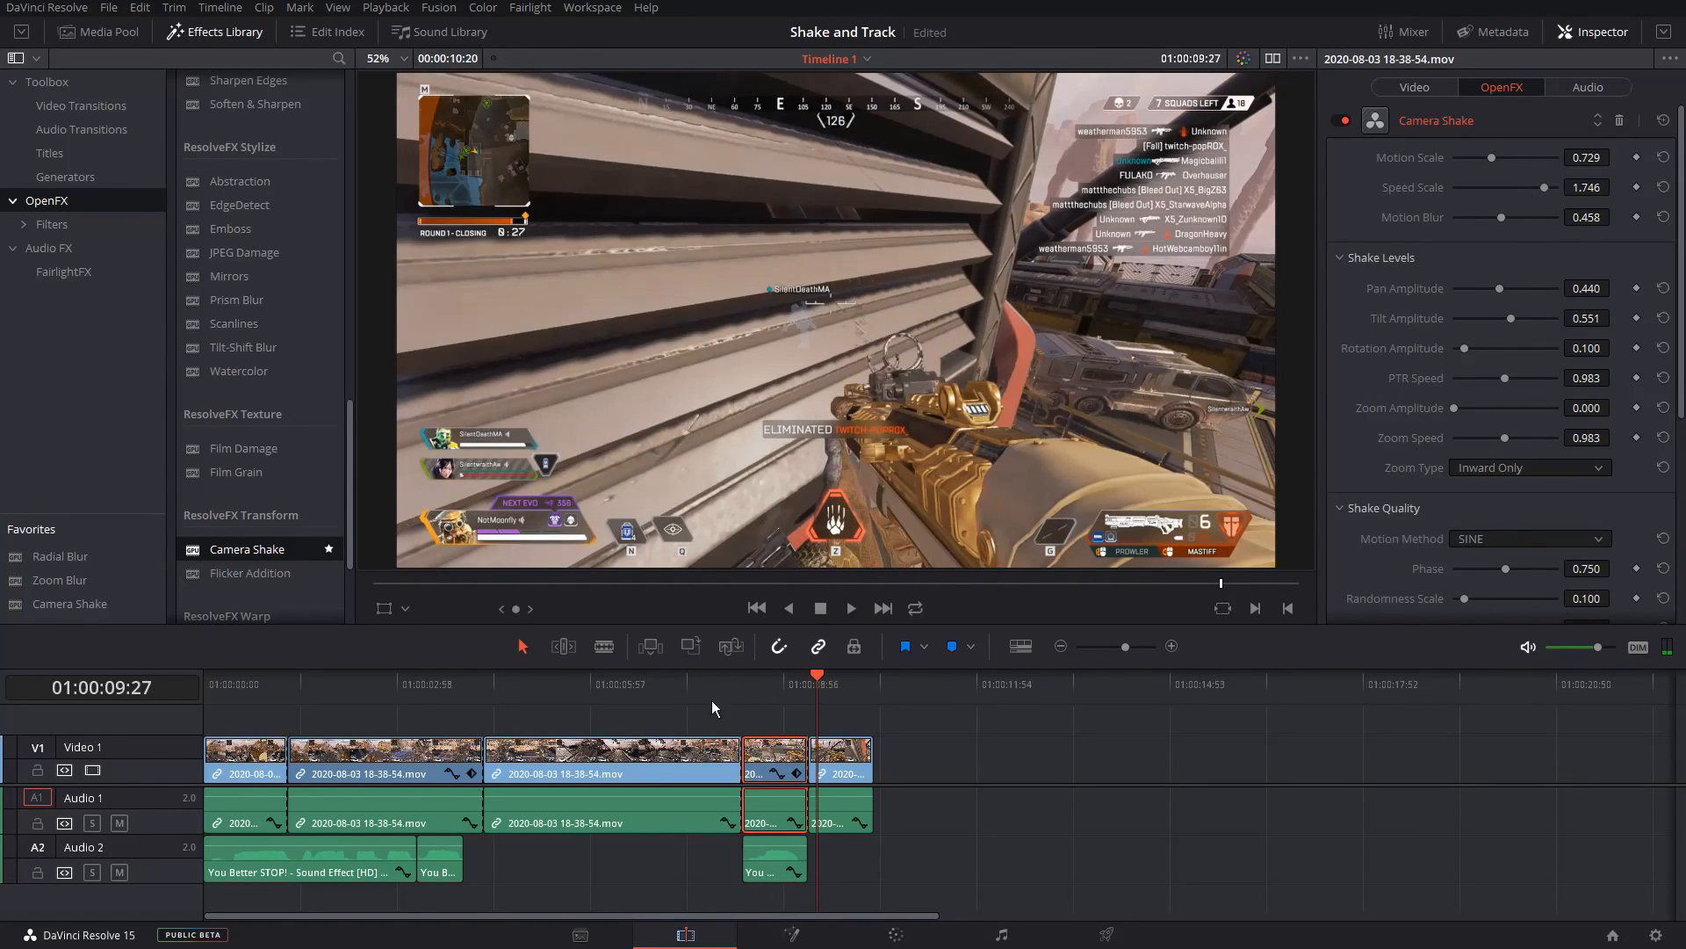
Step: Set Camera Shake's Motion Scale to 1.186 and play the clip from 01:00:08:19
click(752, 688)
key(space)
key(space)
drag(1504, 158, 1515, 157)
click(756, 691)
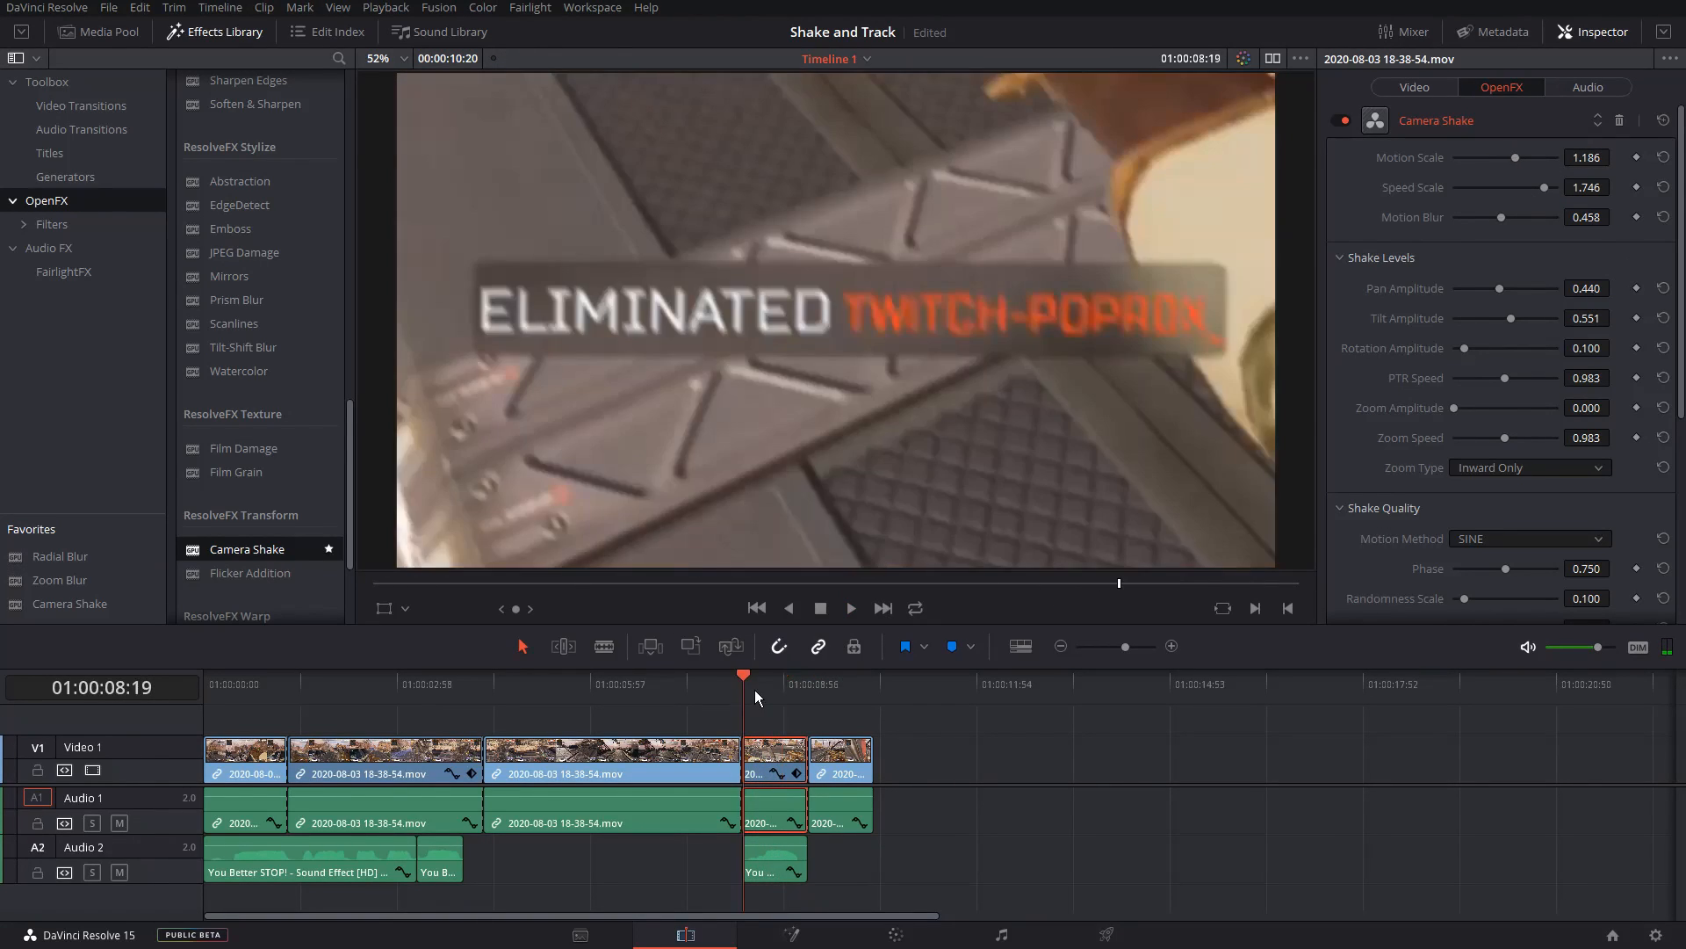
key(space)
key(space)
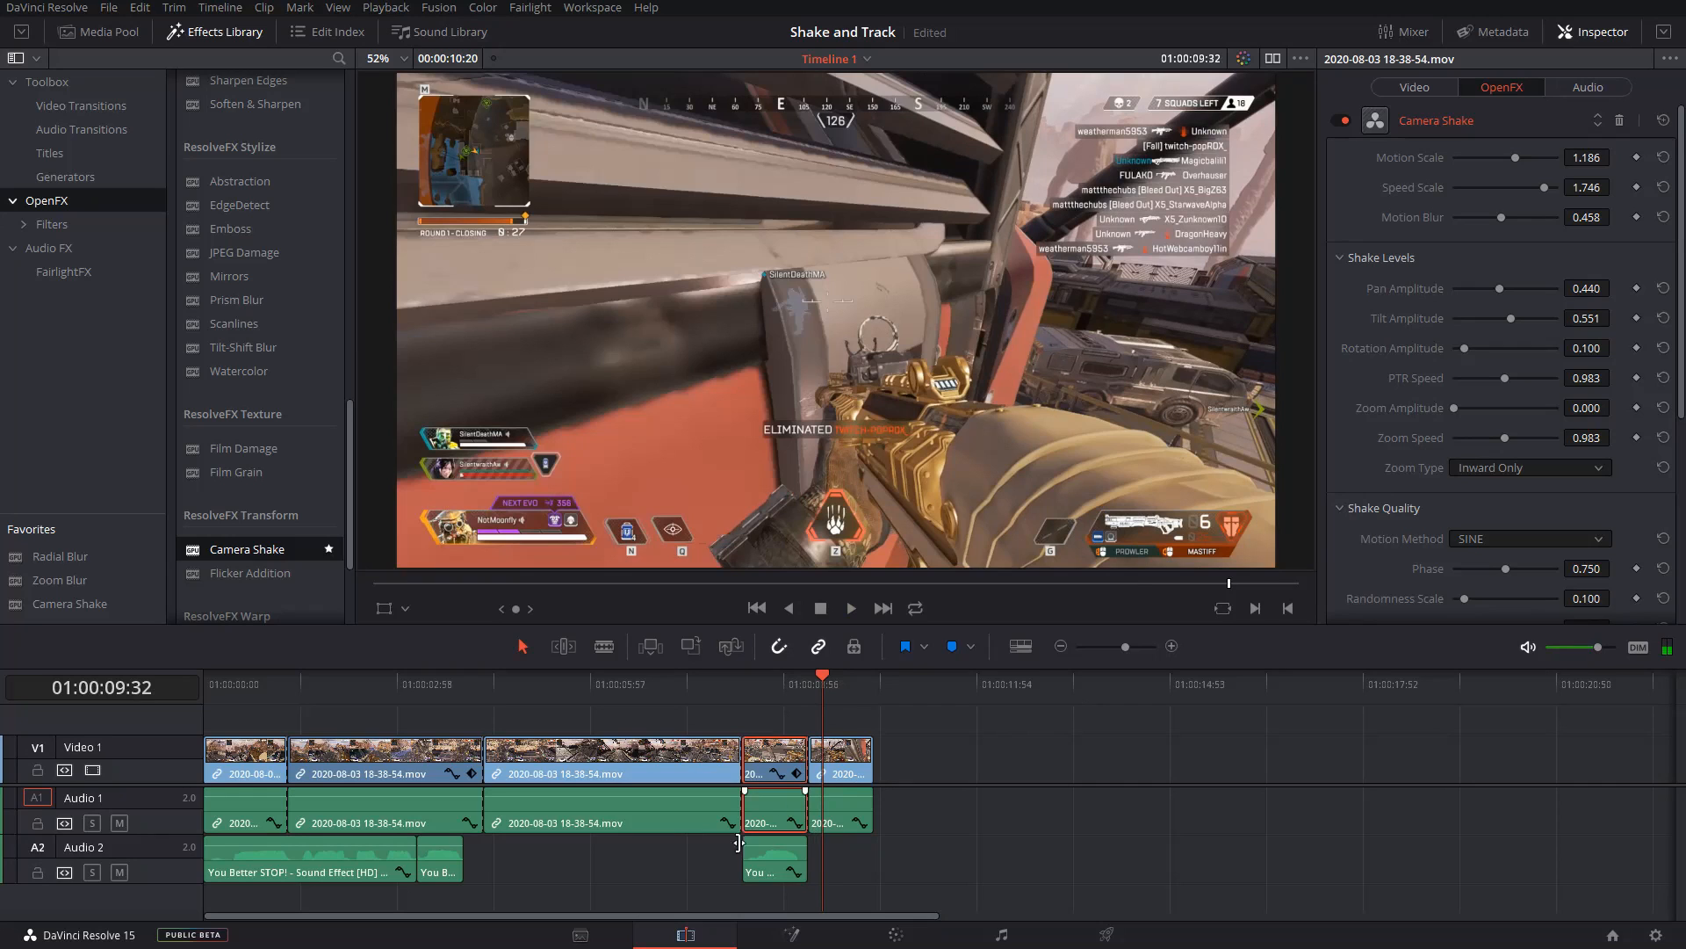
Step: Roll the cut before the shake clip to 01:00:08:35 and play across it from 01:00:08:18
mouse_move(743, 813)
mouse_down()
mouse_move(778, 819)
mouse_move(749, 806)
mouse_move(764, 799)
mouse_up()
click(740, 693)
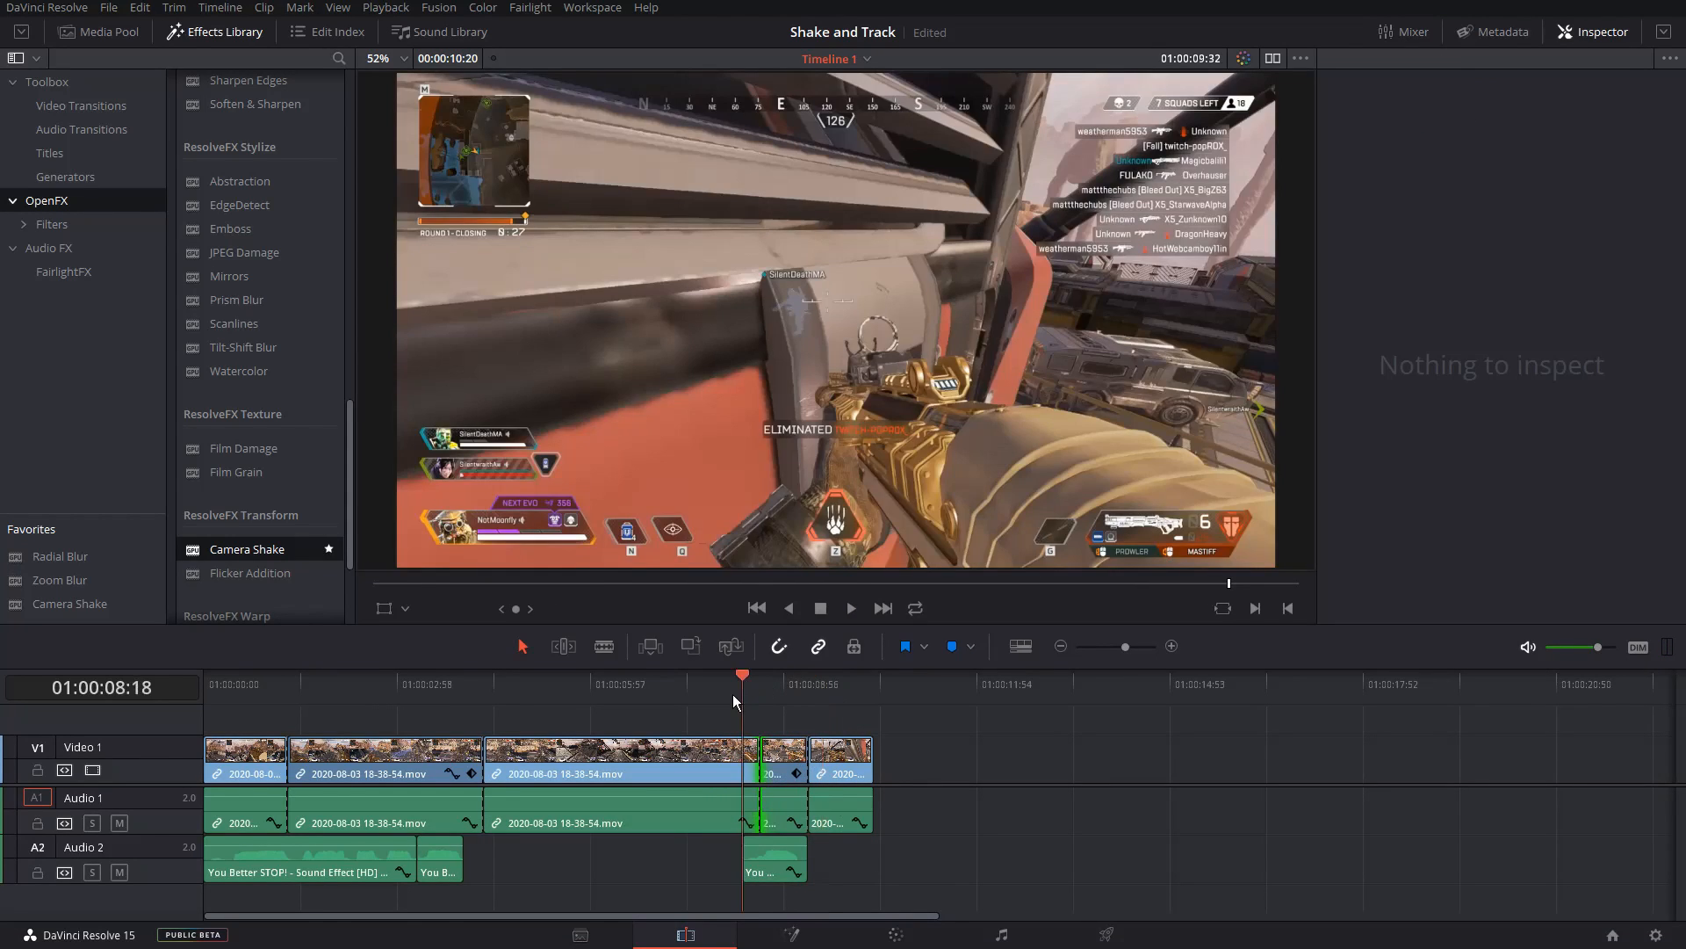
key(space)
Step: Set the shortened shake clip's Pan Amplitude to 0.627 and play it back
click(784, 752)
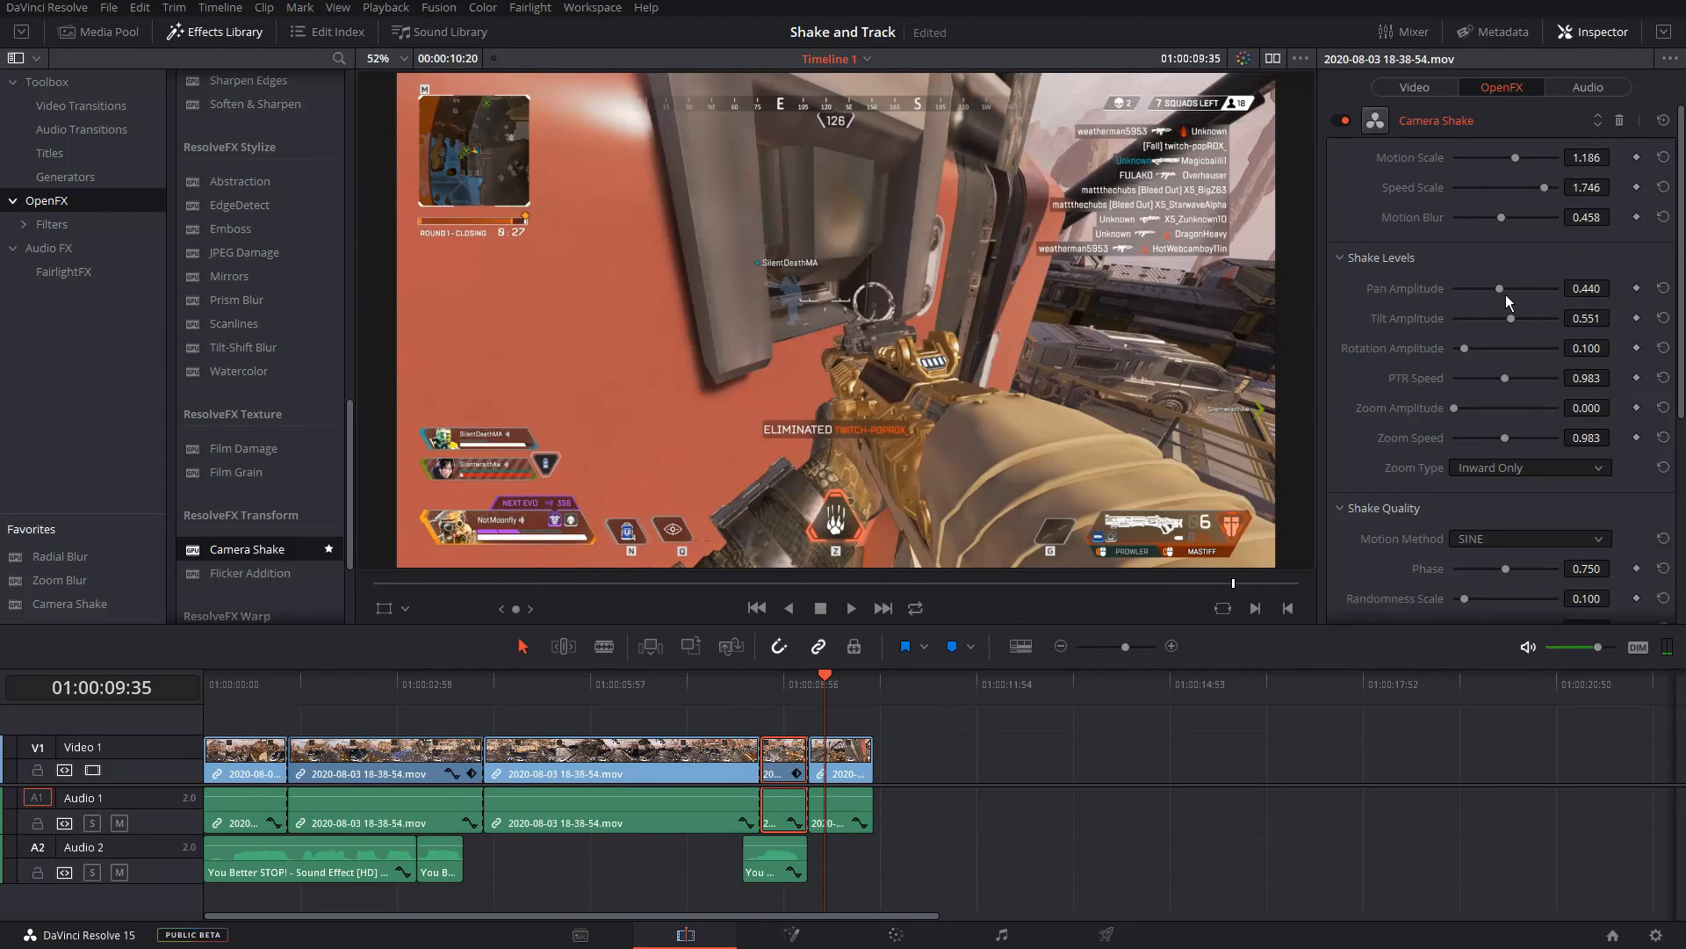
click(762, 696)
key(space)
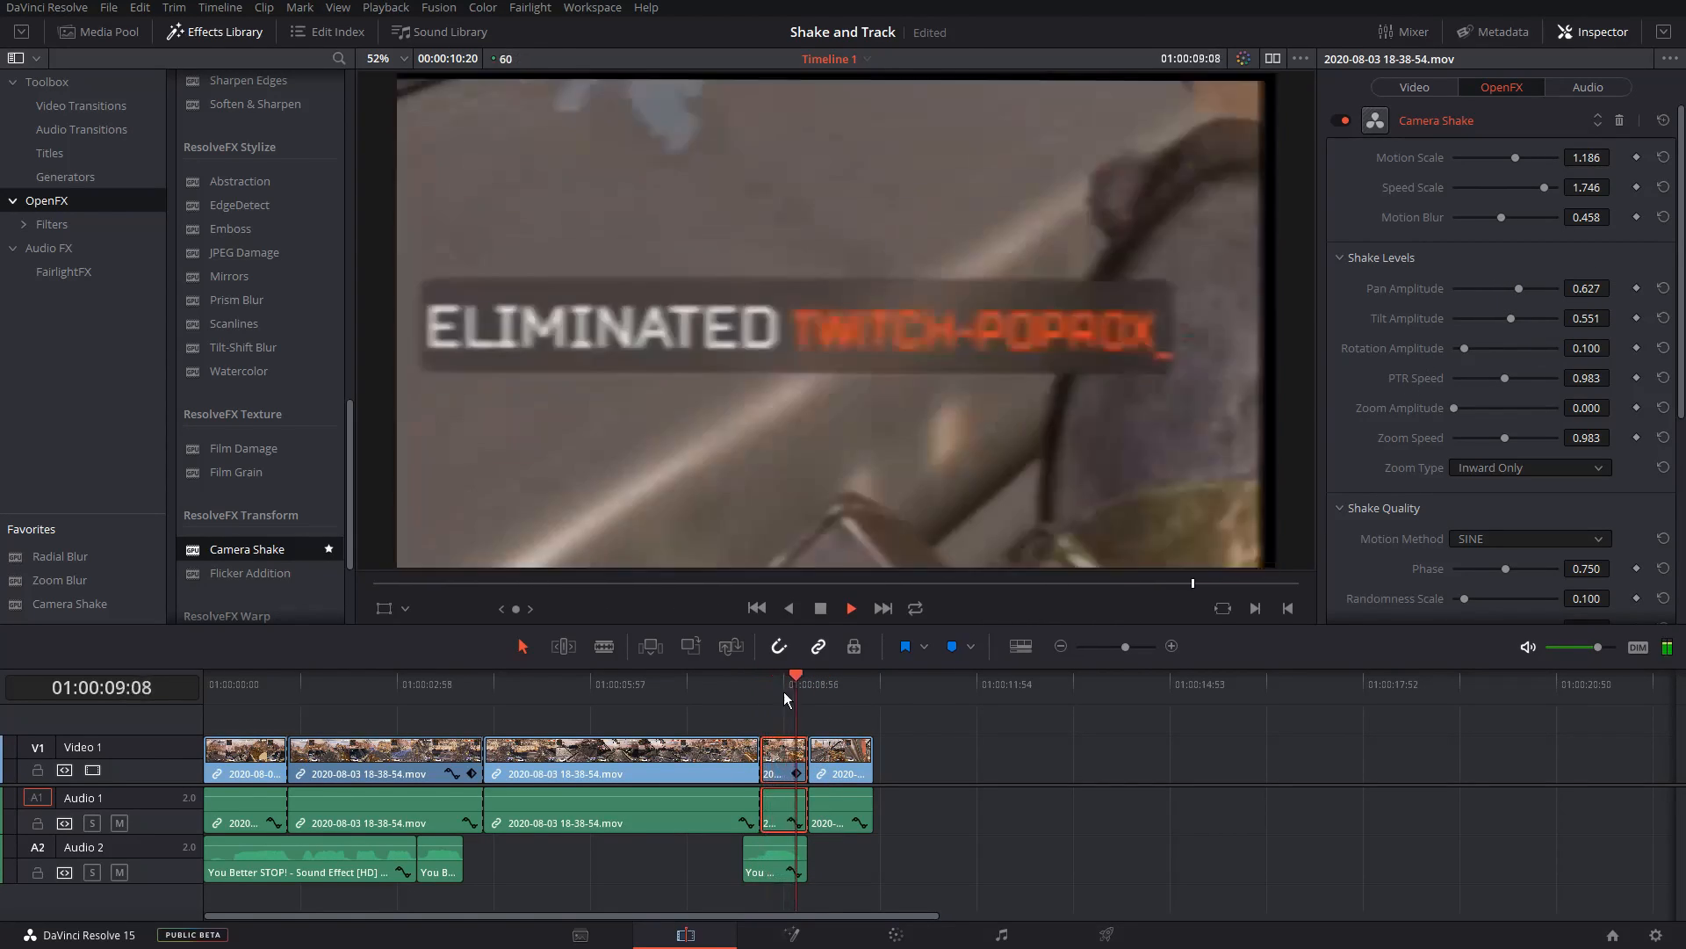
key(space)
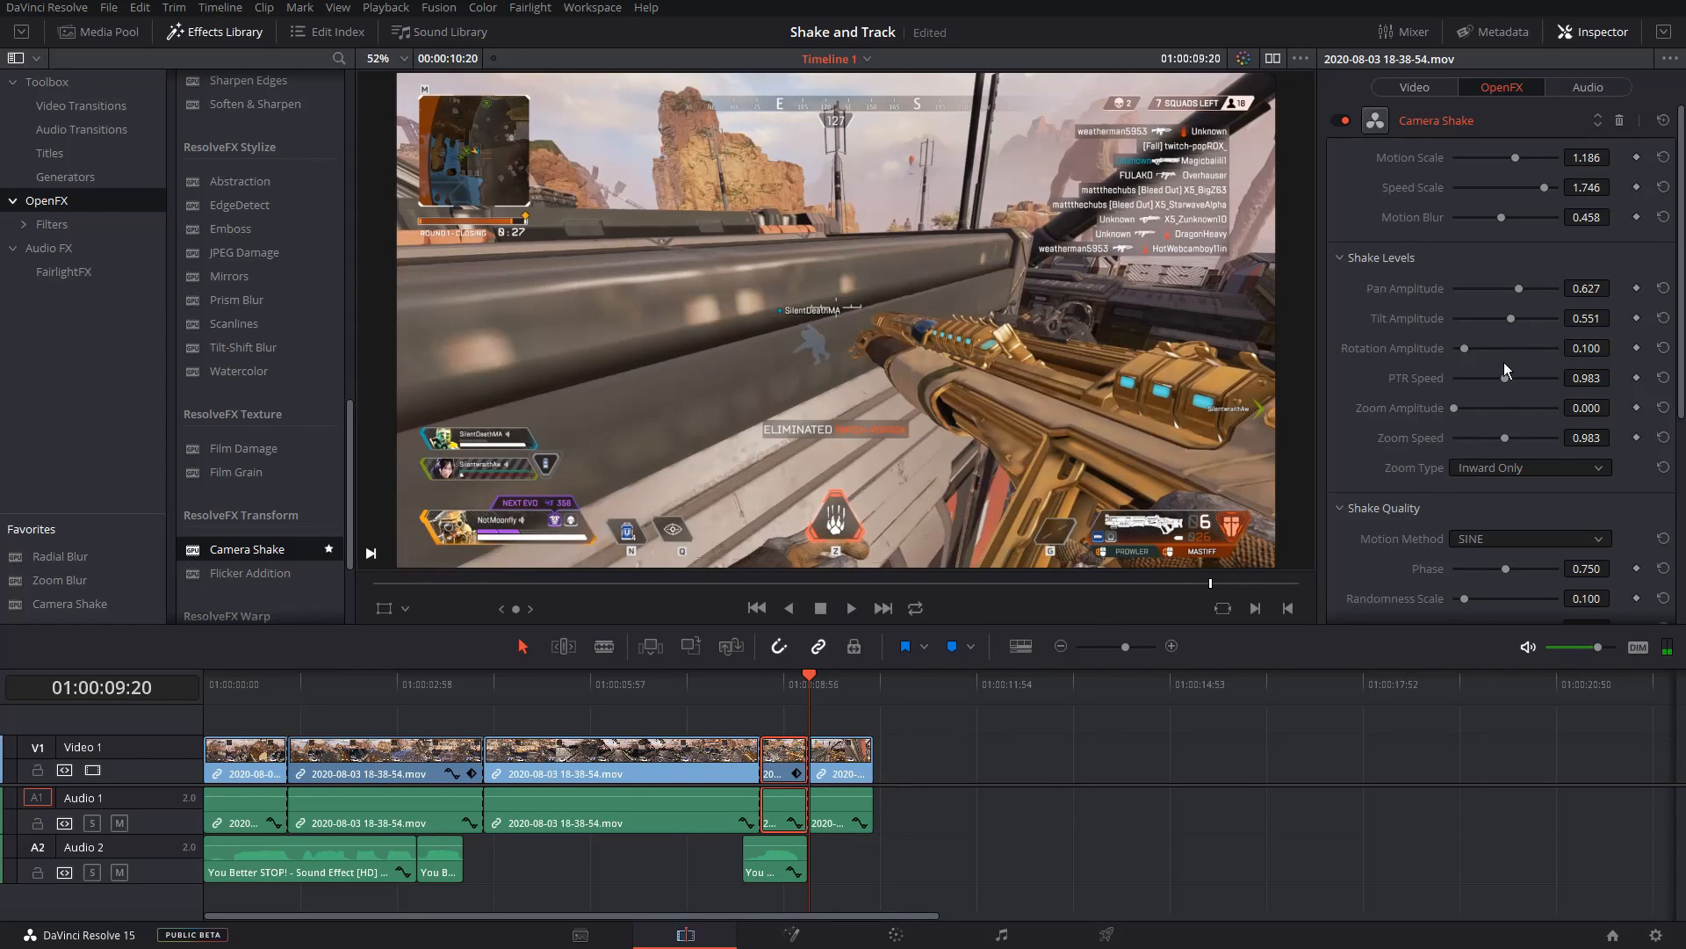
Step: Set Camera Shake's Pan Amplitude to 0.364, Tilt Amplitude to 0.322 and Rotation Amplitude to 0.296, replaying the clip to check the motion
drag(1520, 289, 1503, 290)
drag(1479, 348, 1485, 348)
click(760, 699)
key(space)
key(space)
drag(1504, 288, 1487, 326)
click(762, 697)
key(space)
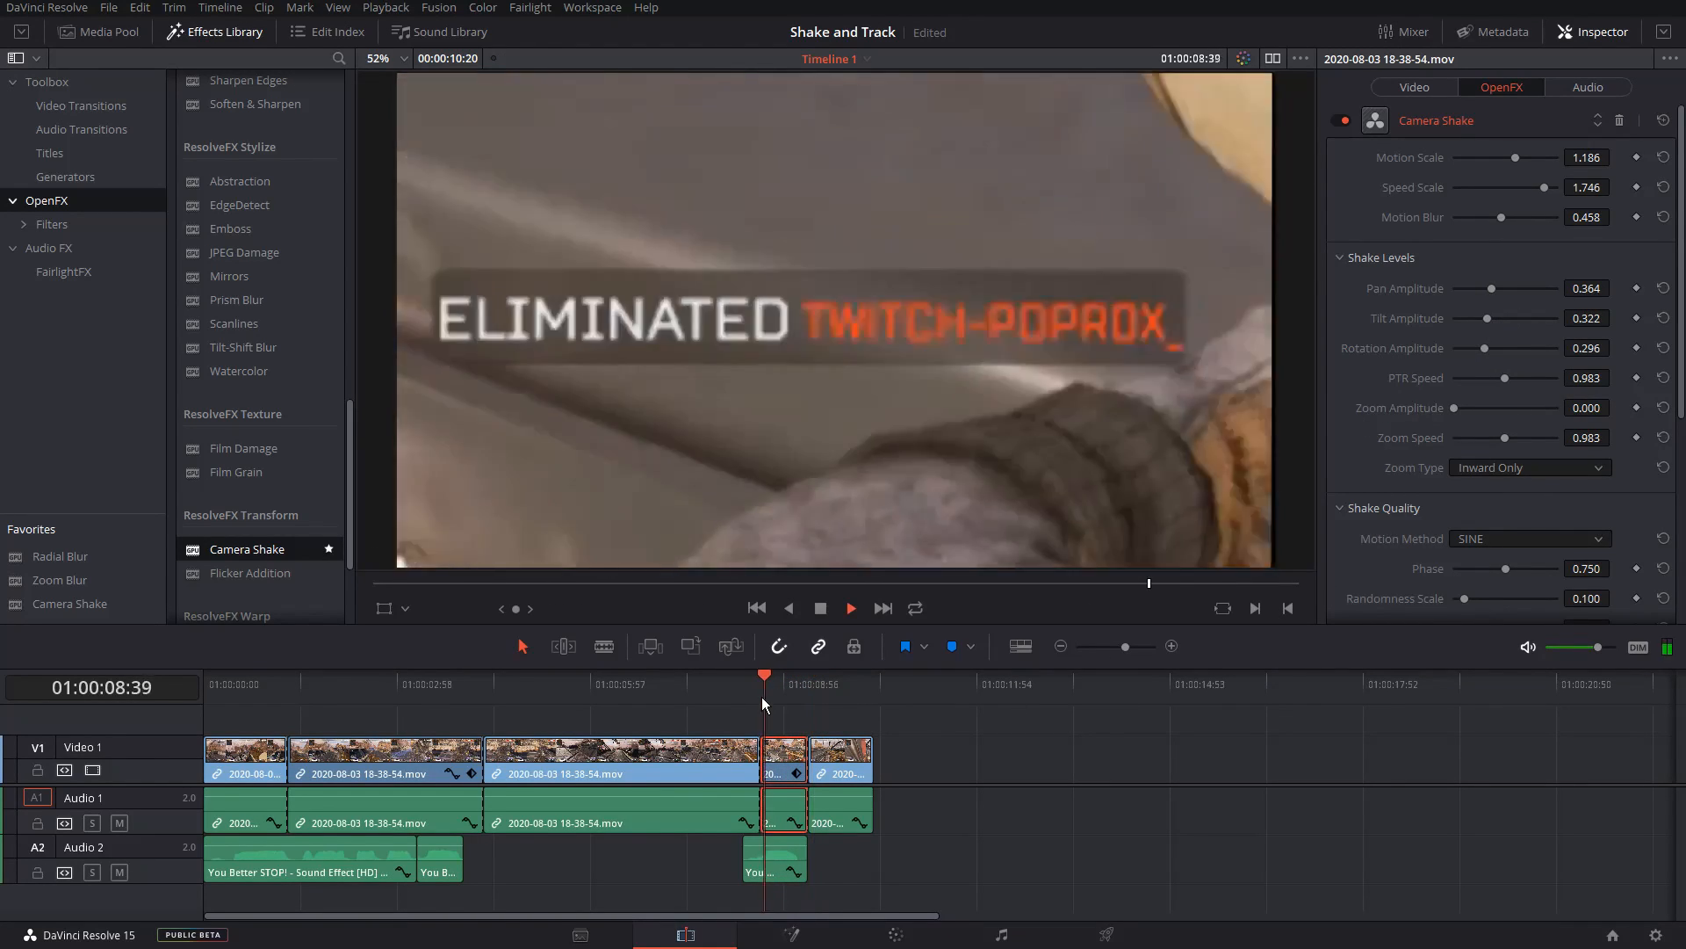
Step: Grade the shake clip orange-red on the Color page with RGB Gain 2.01/0.77/0.26, Offset 42.23/20.94/12.34, Gamma 0.09/-0.02/-0.06 and Lift -0.09/0.02/0.07
click(766, 696)
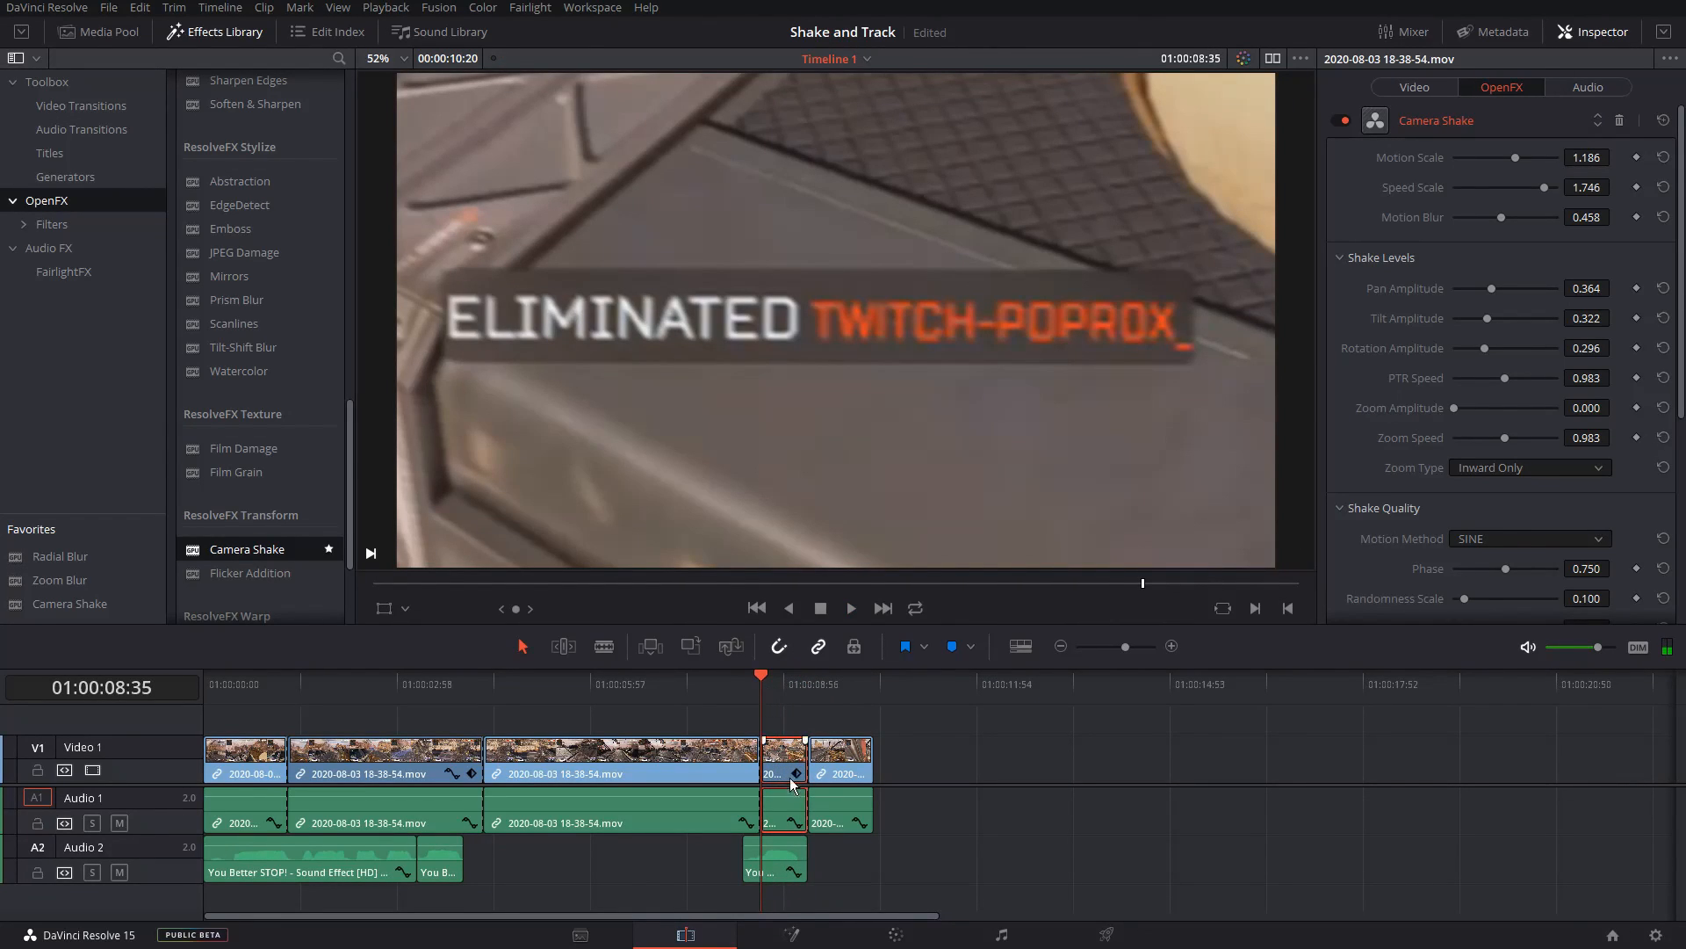
click(894, 935)
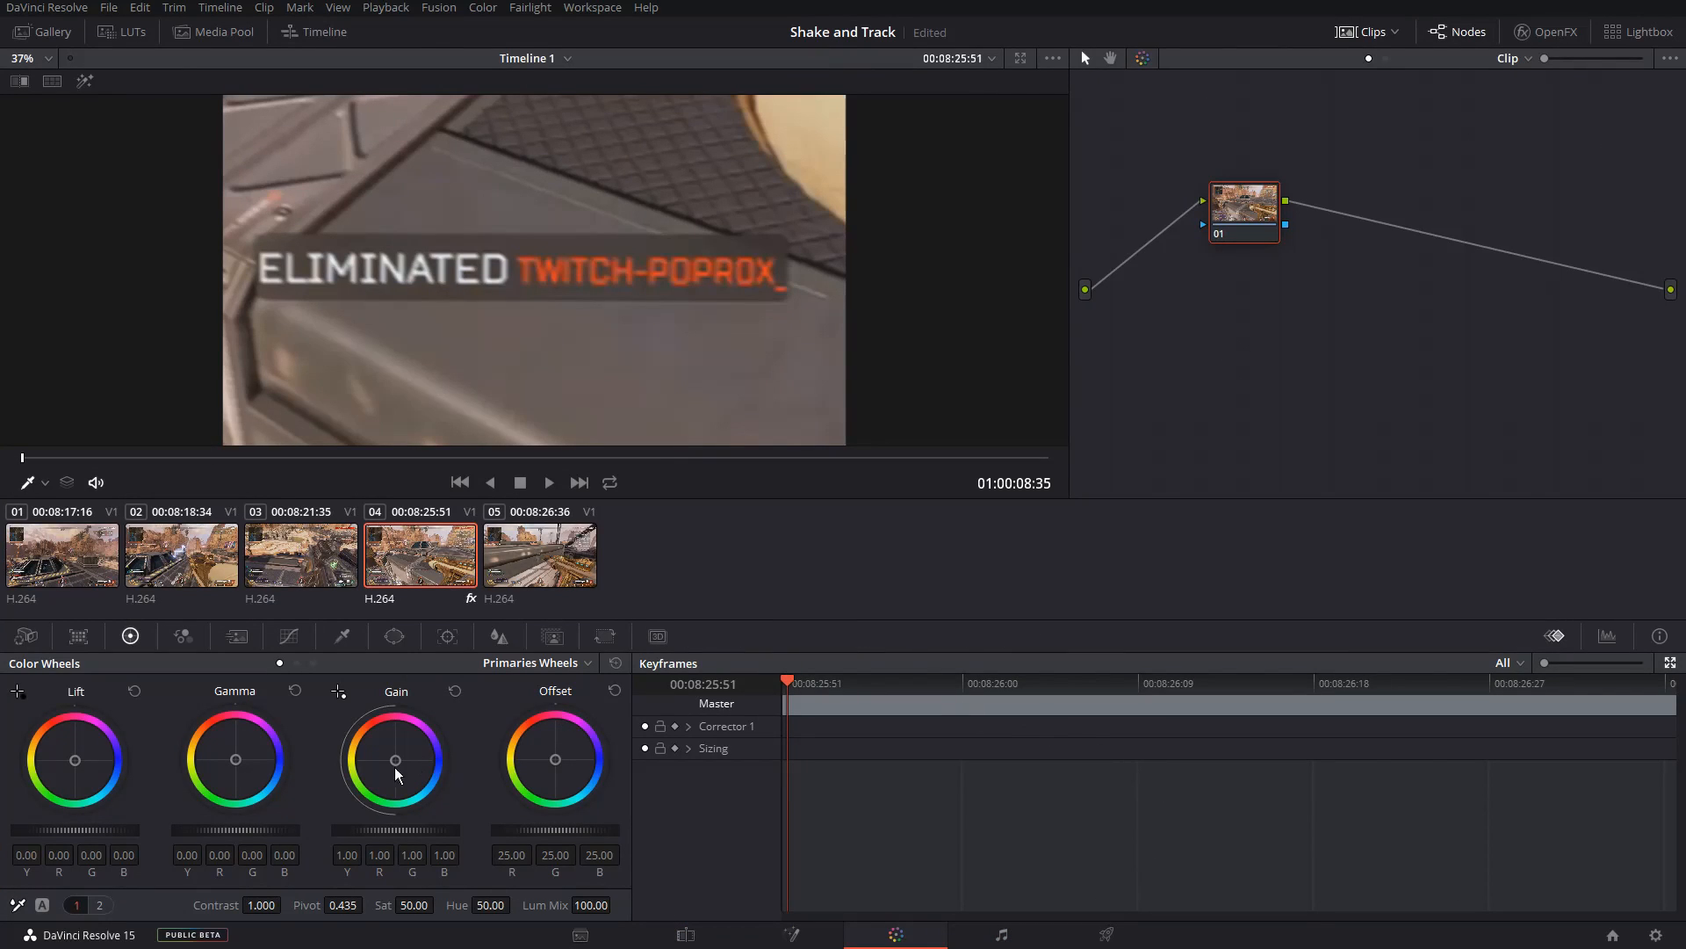
drag(395, 758, 378, 732)
drag(555, 759, 552, 754)
drag(220, 762, 216, 755)
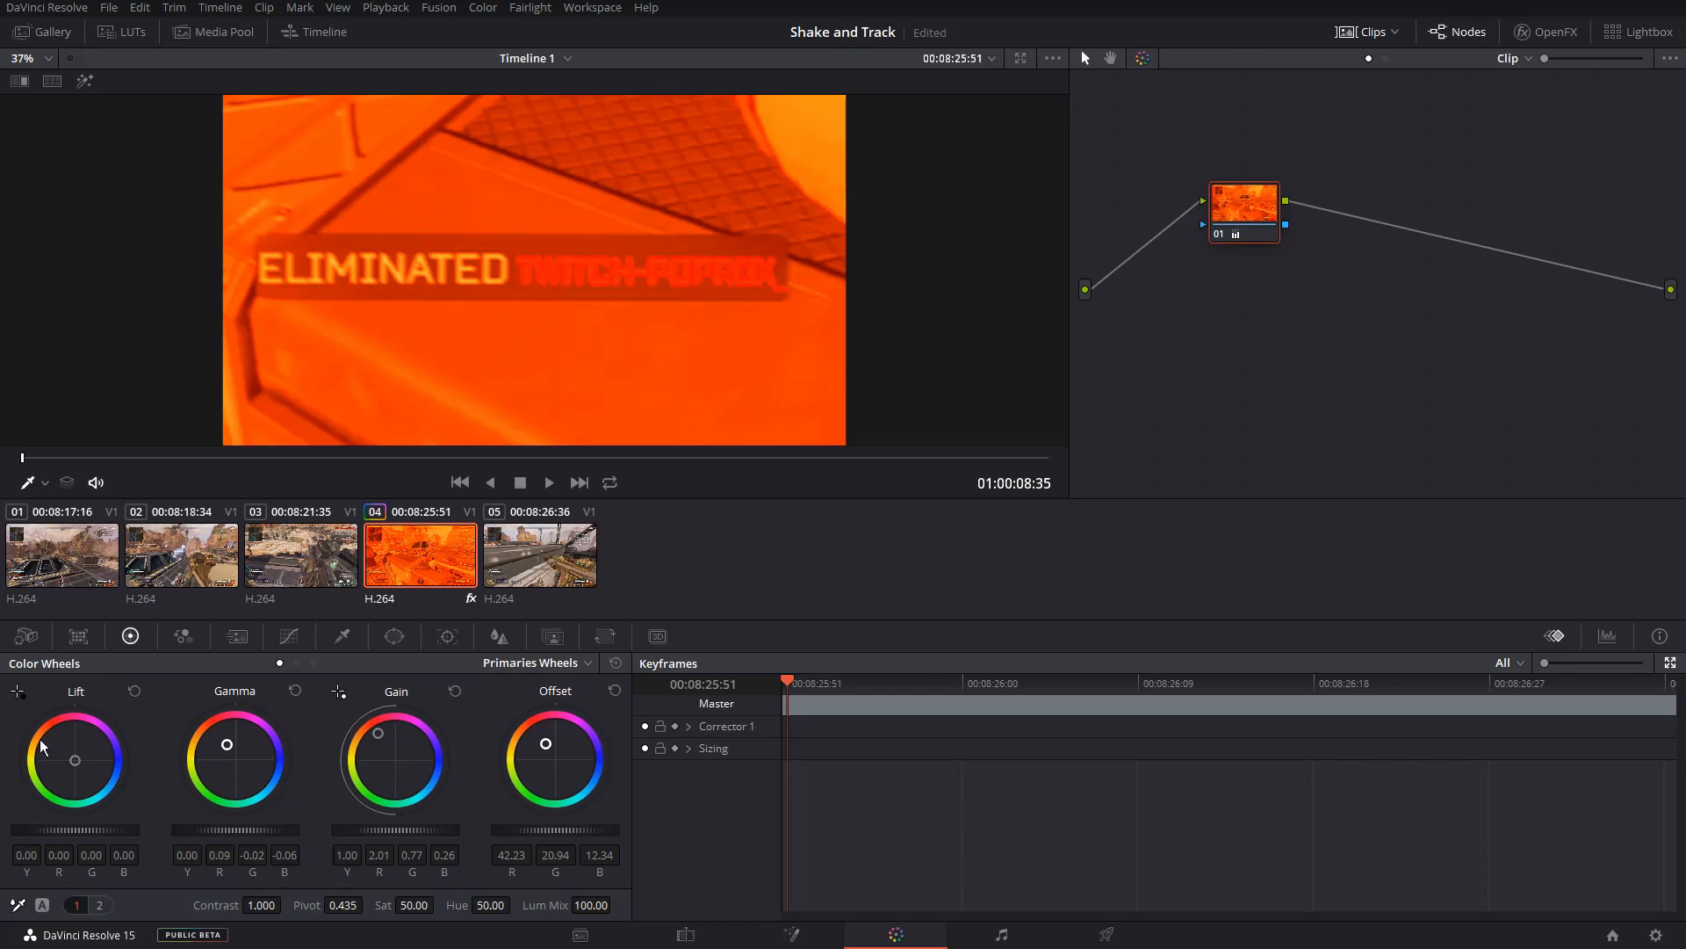
drag(76, 760, 77, 763)
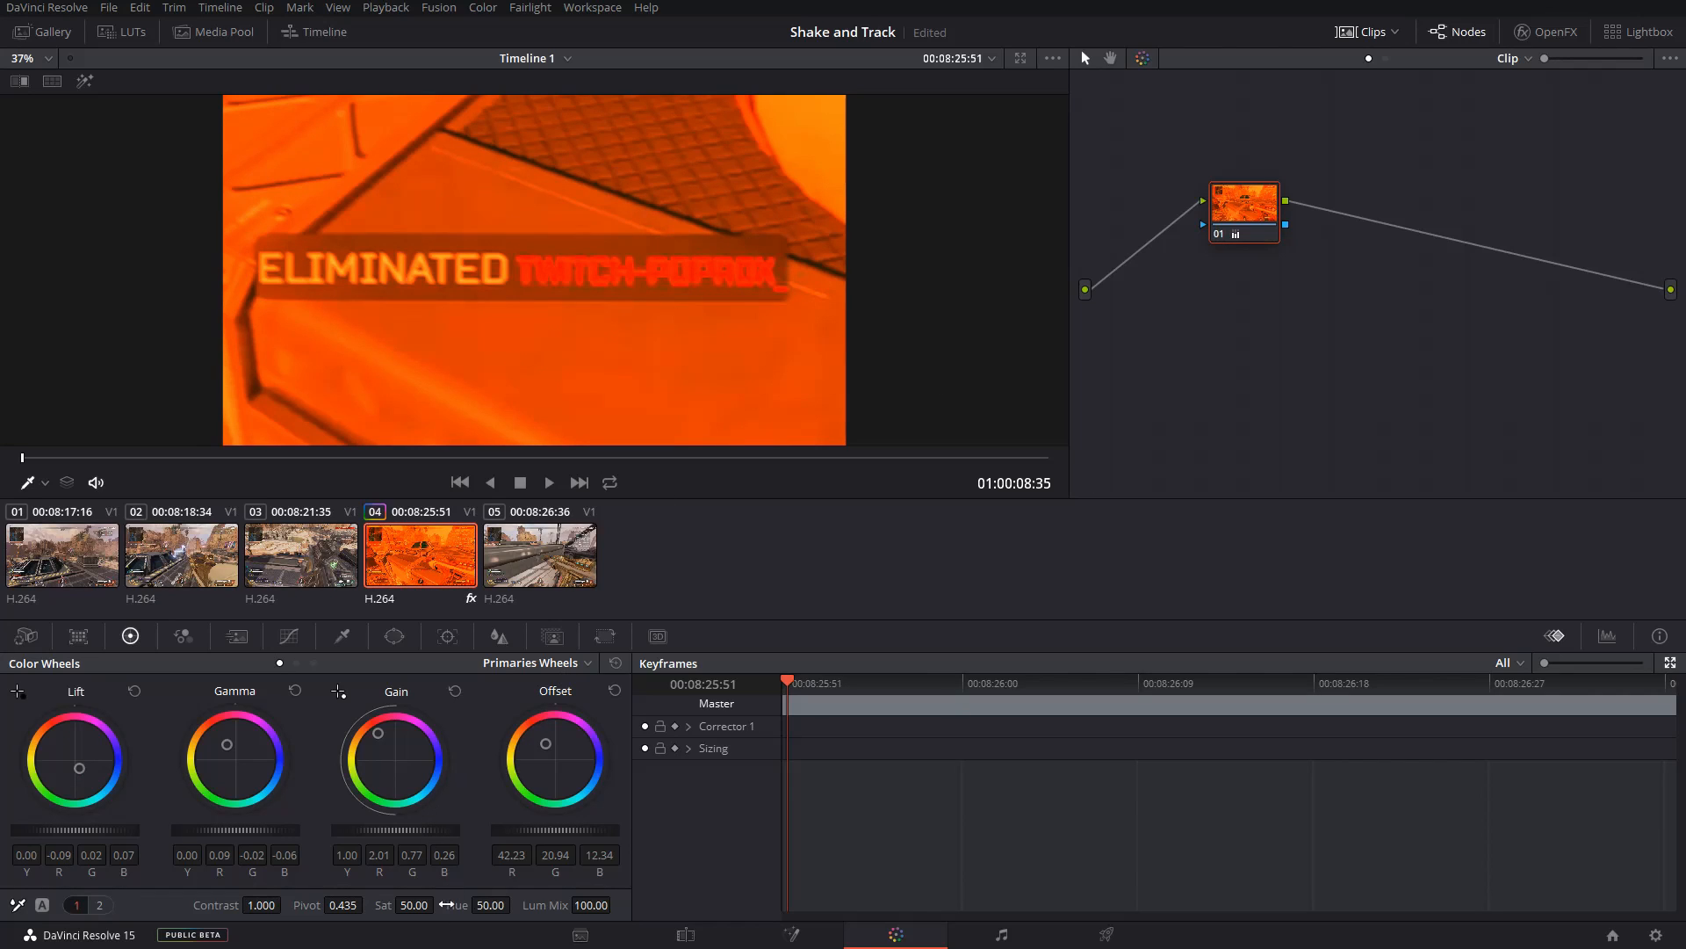
Step: Set the shake clip's saturation to 48.40 and contrast to 1.302, and return to the Edit page with the playhead at 01:00:00:00
drag(439, 905, 387, 905)
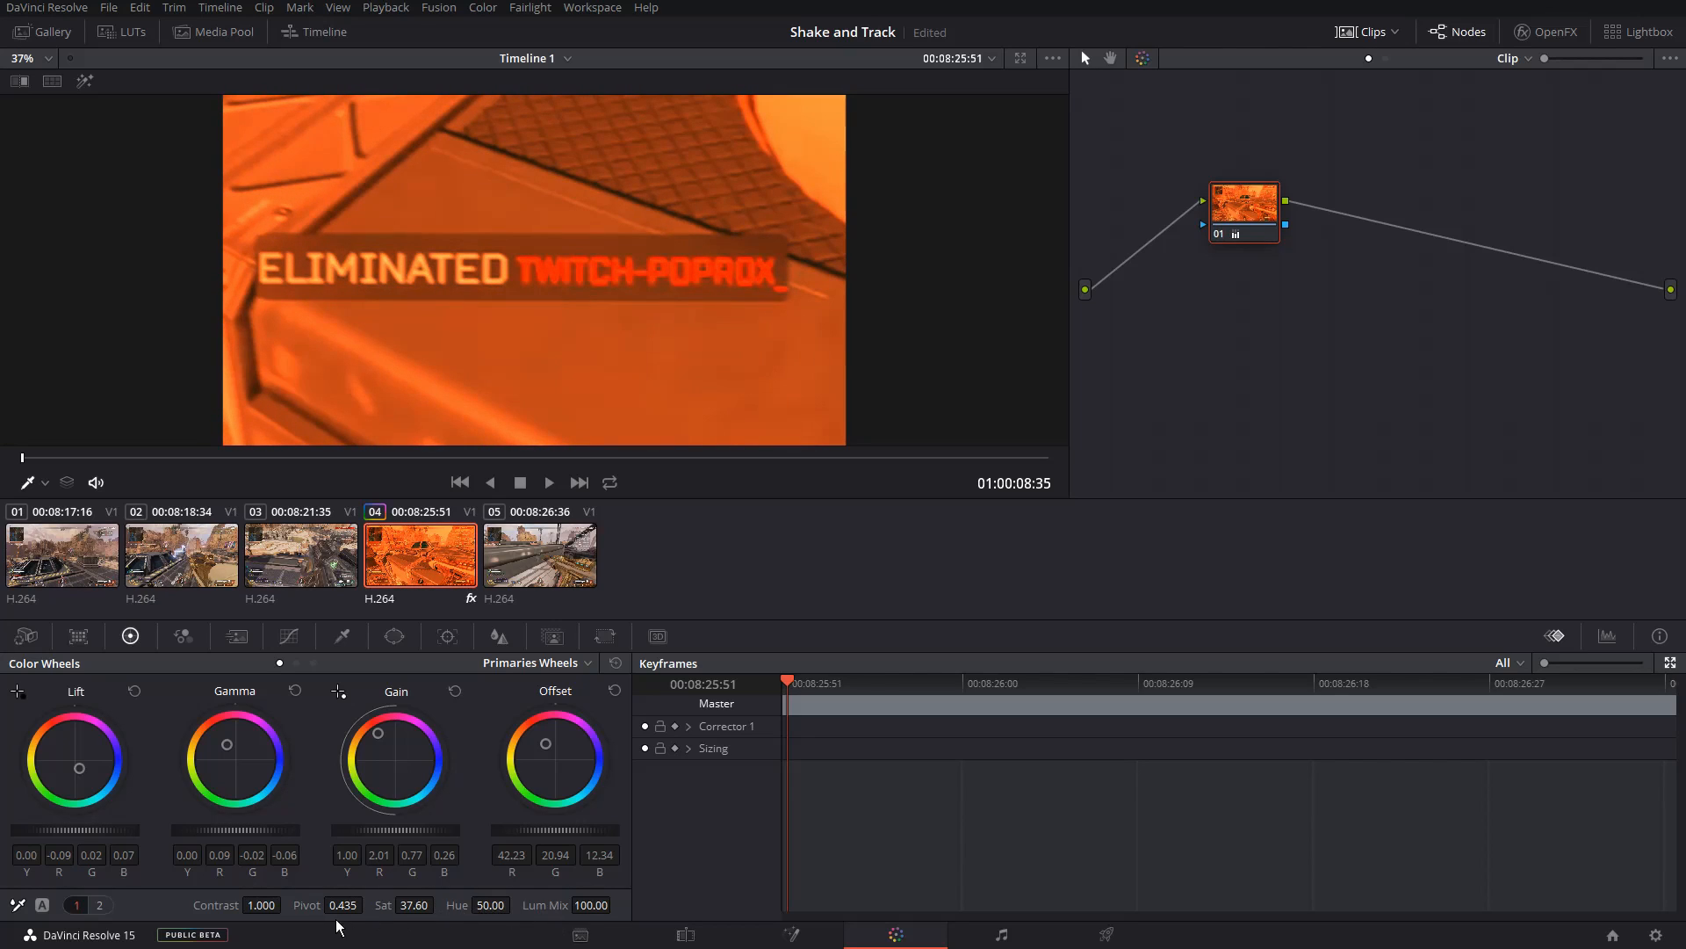
mouse_move(268, 905)
mouse_down()
mouse_move(308, 904)
mouse_move(287, 905)
mouse_up()
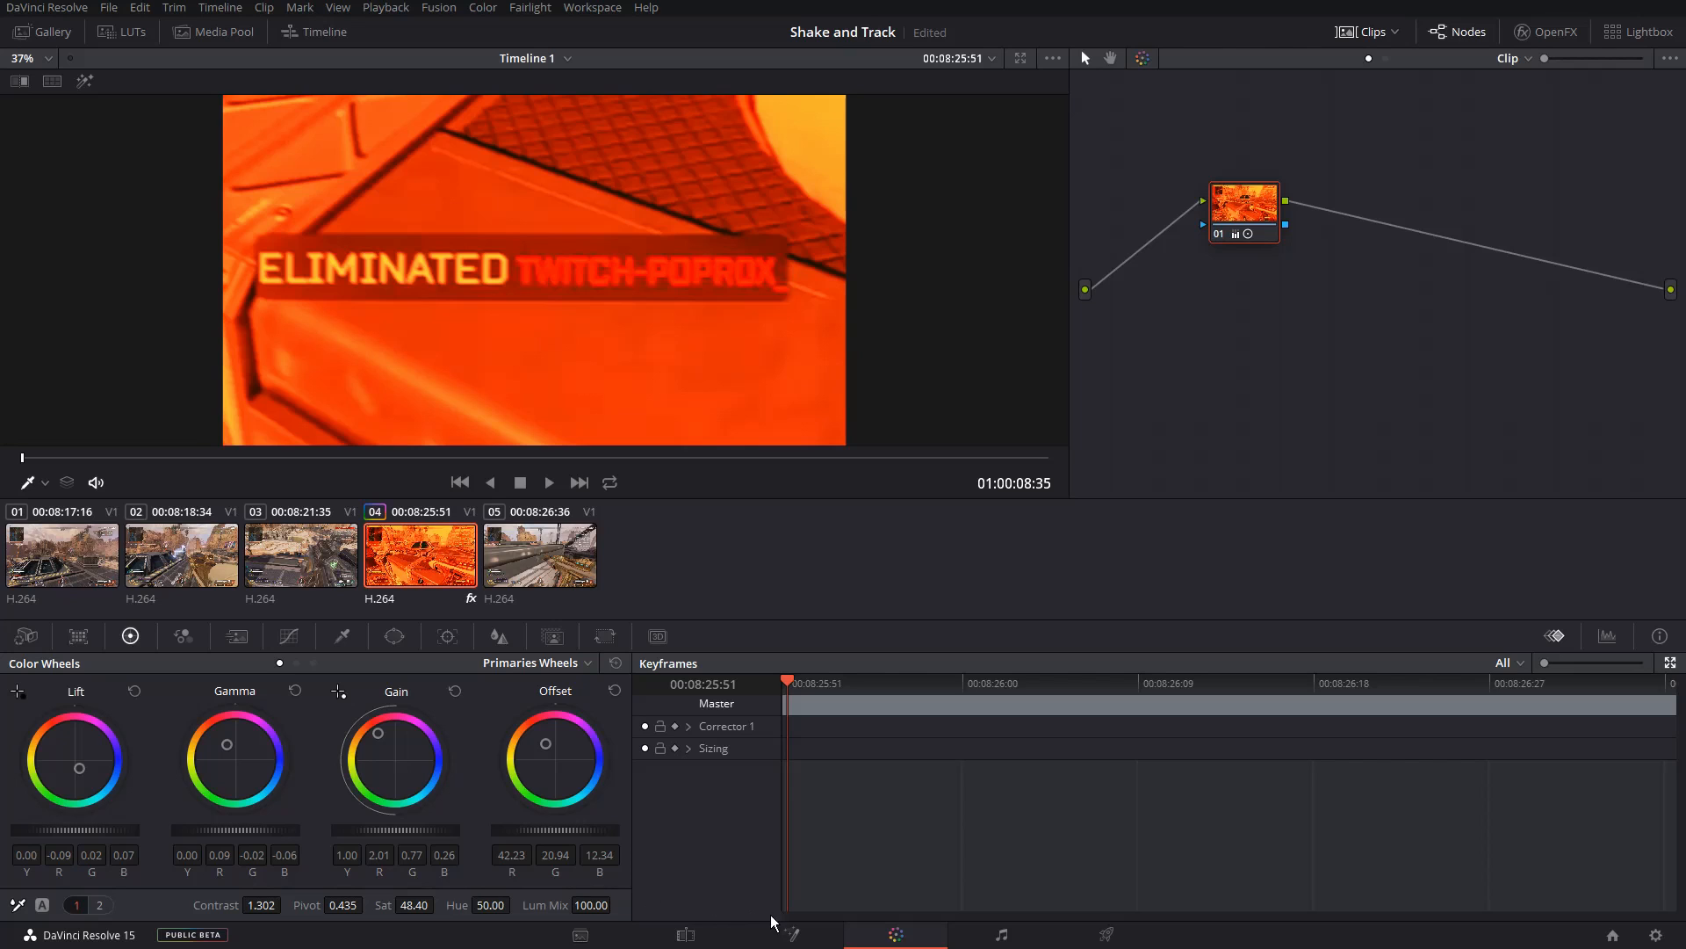
click(685, 931)
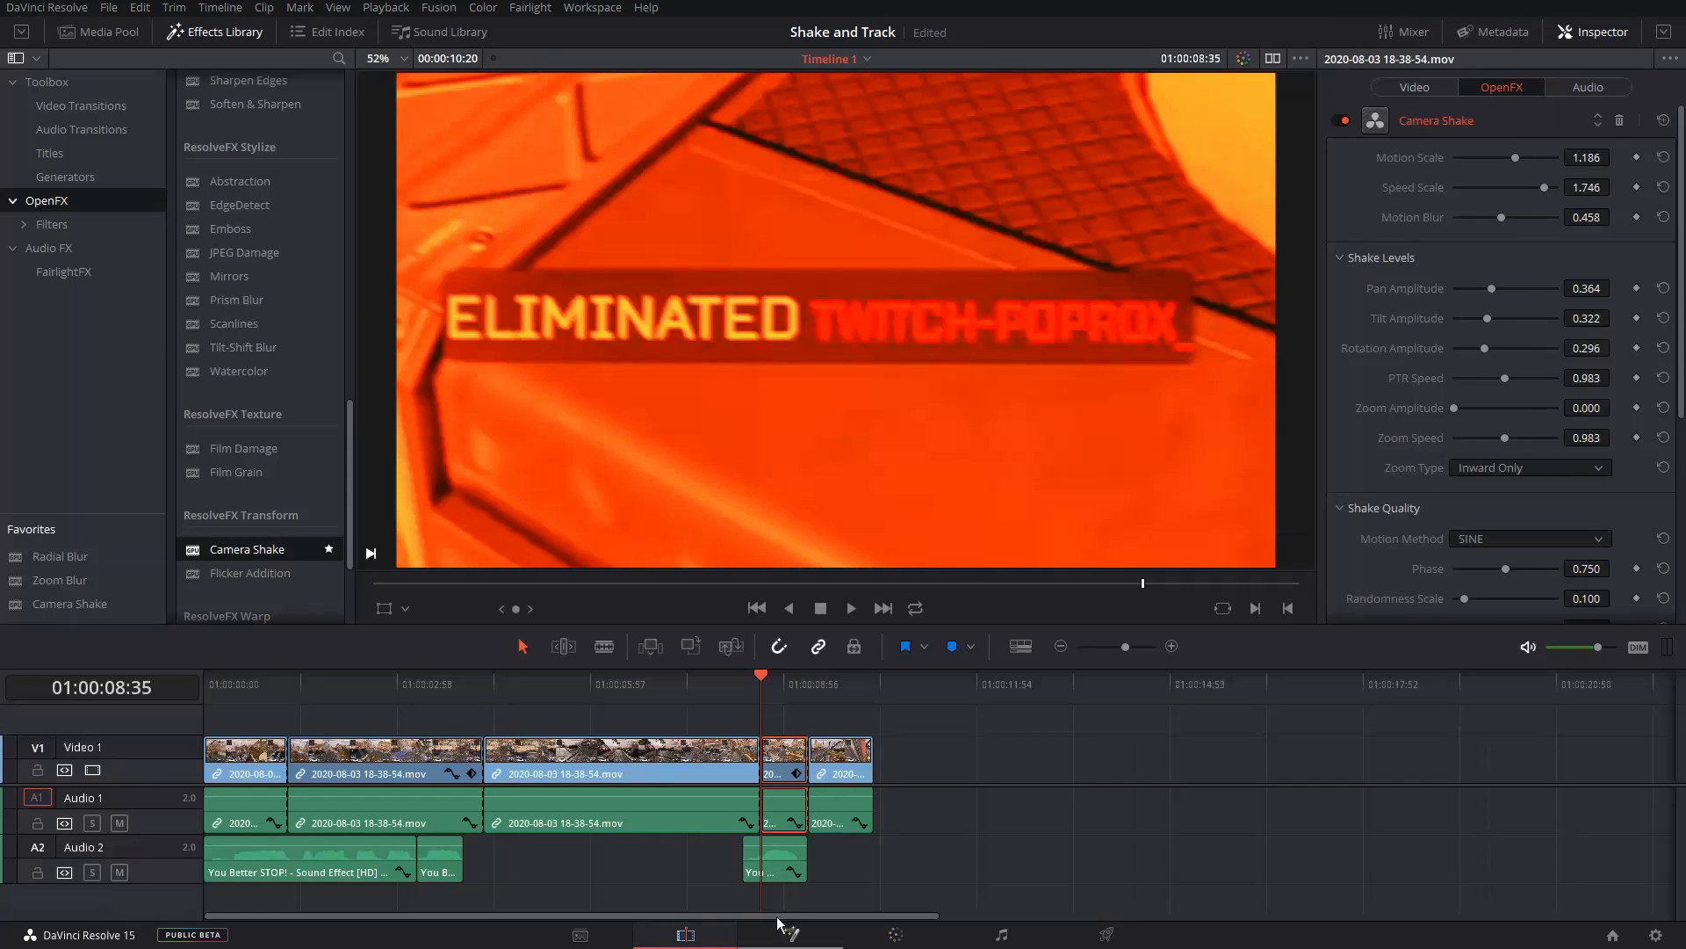
drag(754, 692, 70, 748)
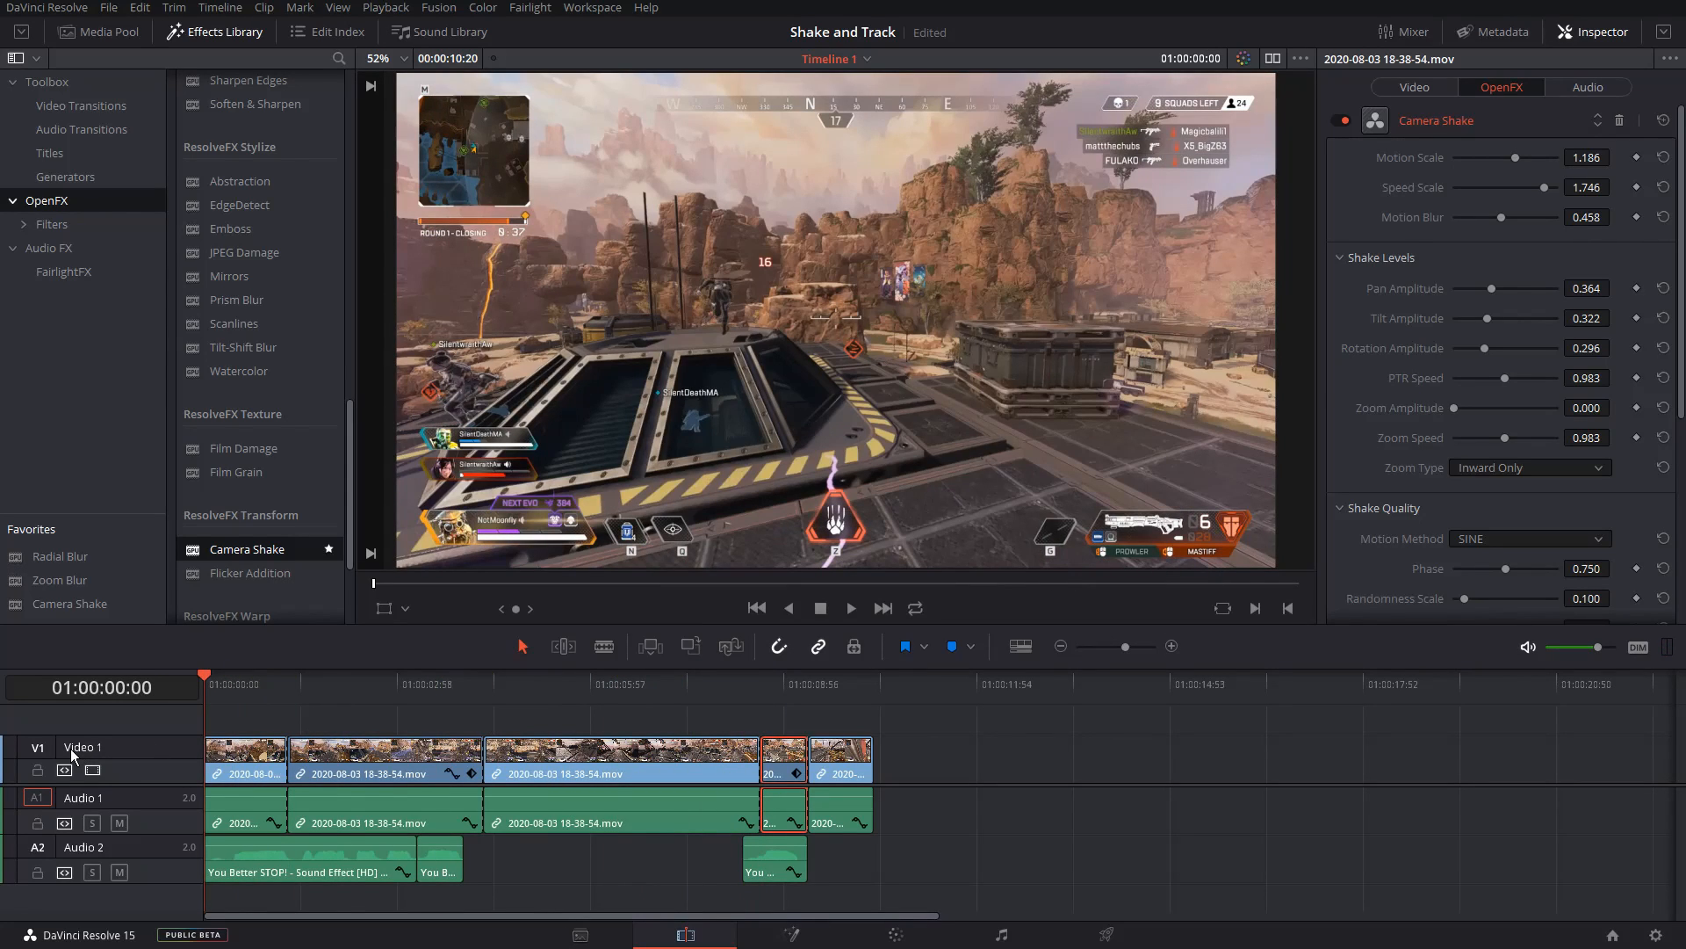